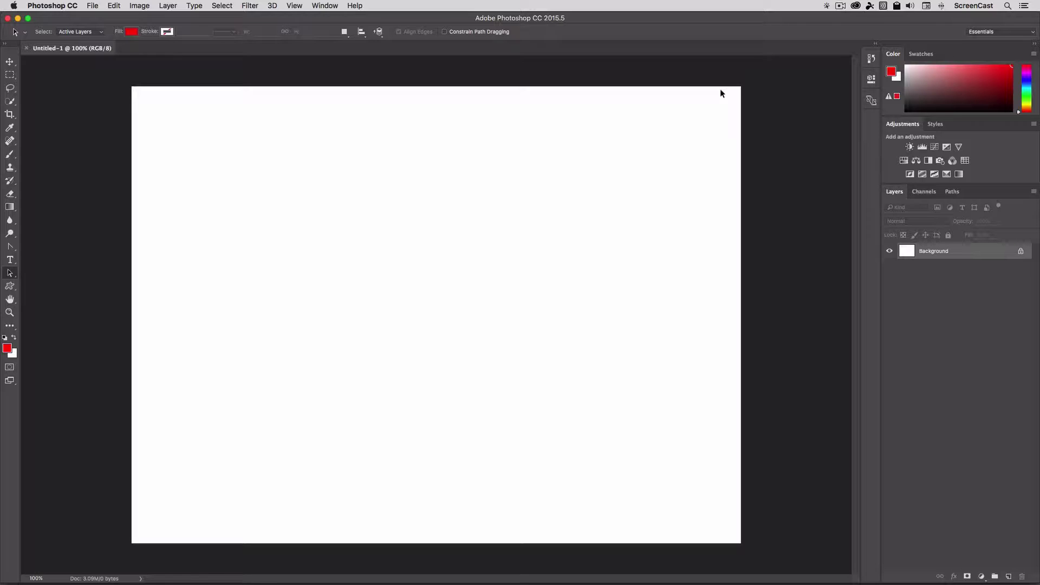
# - Convert the locked Background into a regular layer, keeping the default name and settings
pyautogui.doubleClick(946, 254)
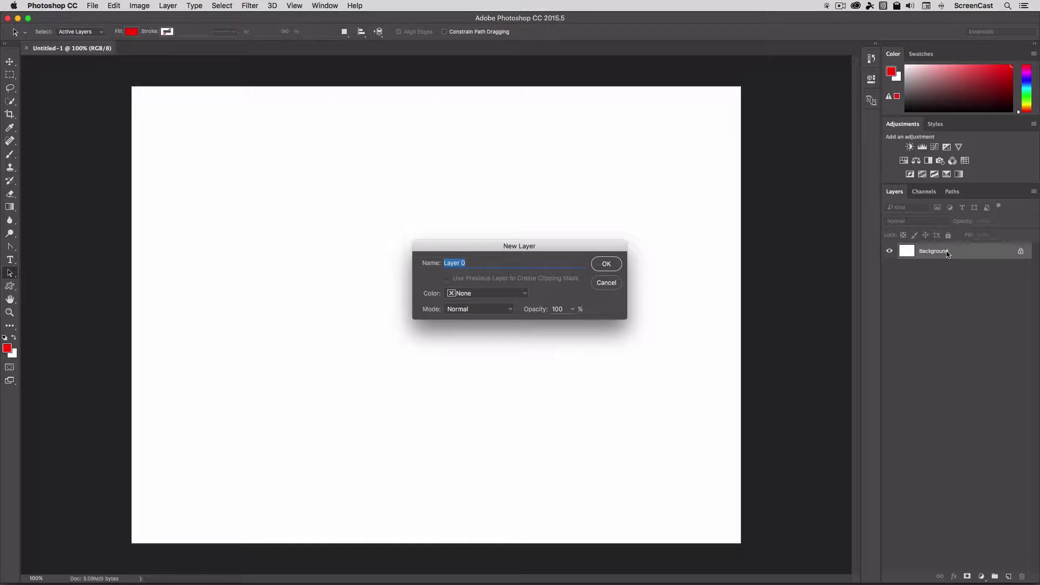
pyautogui.press('Return')
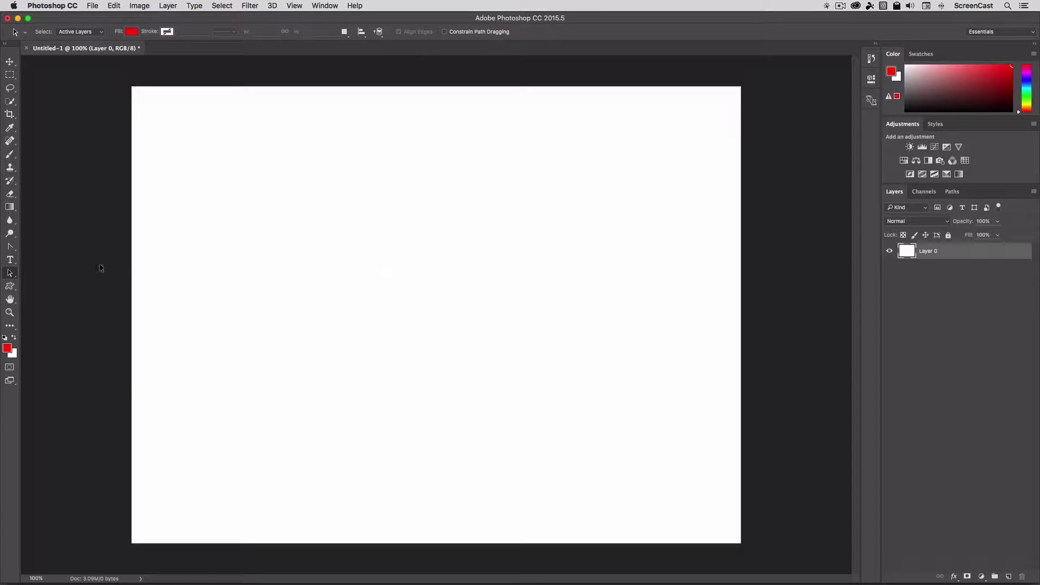
# - Set up the Rounded Rectangle tool to draw in Shape mode, reviewing the available path operations
pyautogui.click(10, 286)
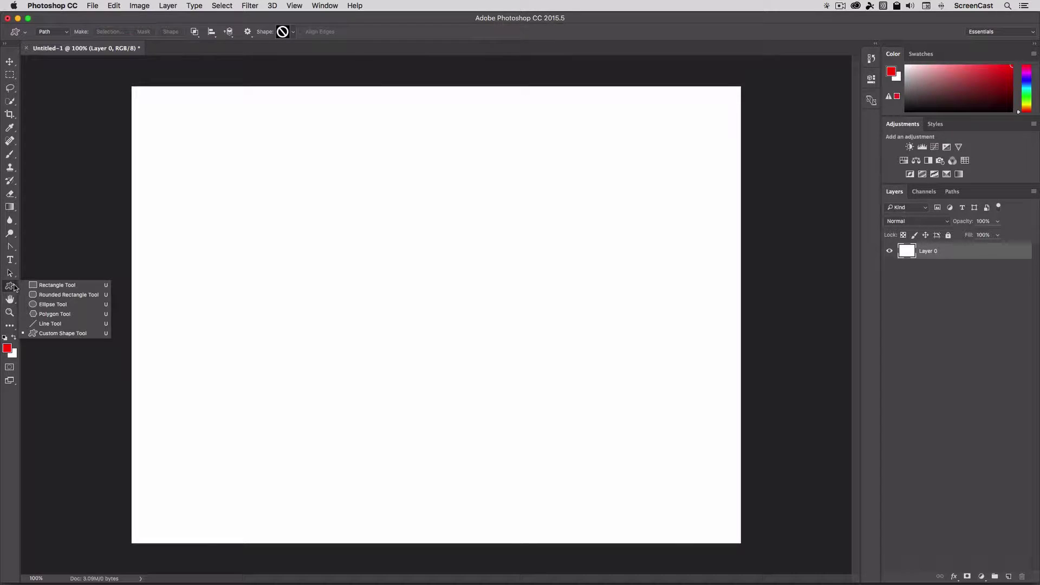
pyautogui.click(48, 296)
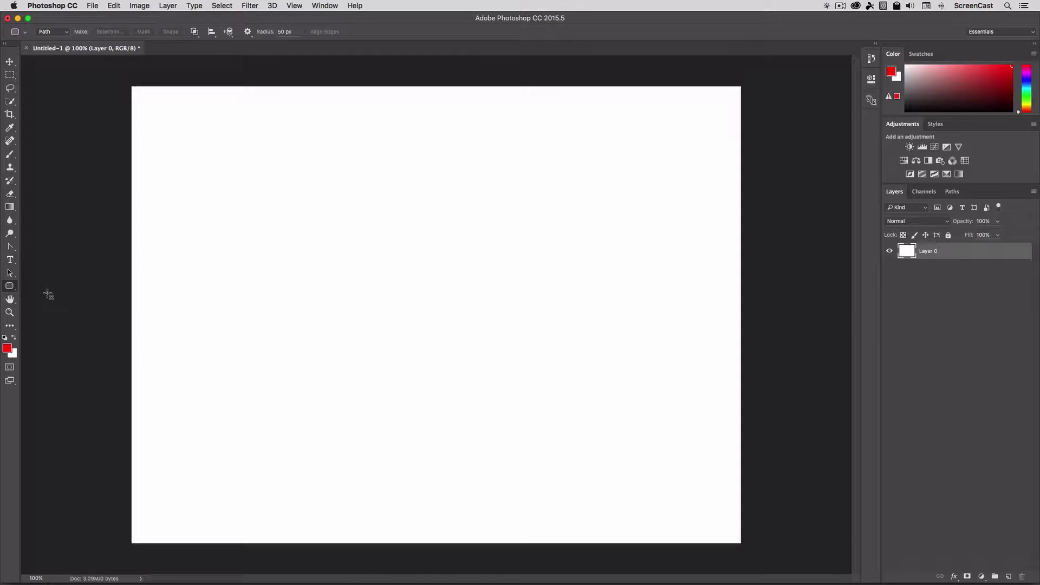
pyautogui.click(194, 32)
pyautogui.click(224, 47)
pyautogui.click(195, 33)
pyautogui.click(140, 38)
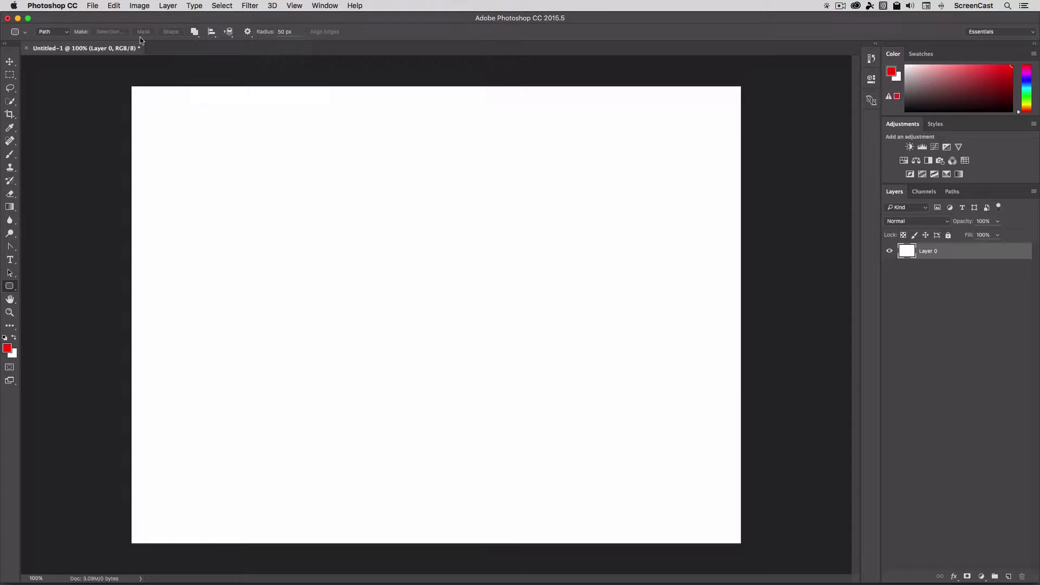
pyautogui.click(57, 32)
pyautogui.click(52, 23)
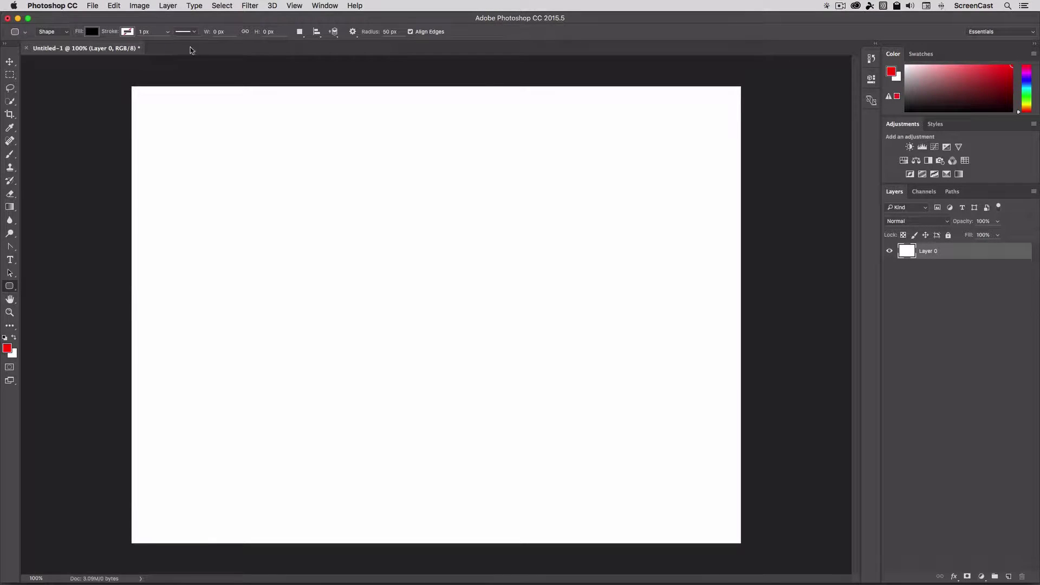
pyautogui.click(299, 32)
pyautogui.click(326, 40)
pyautogui.click(54, 32)
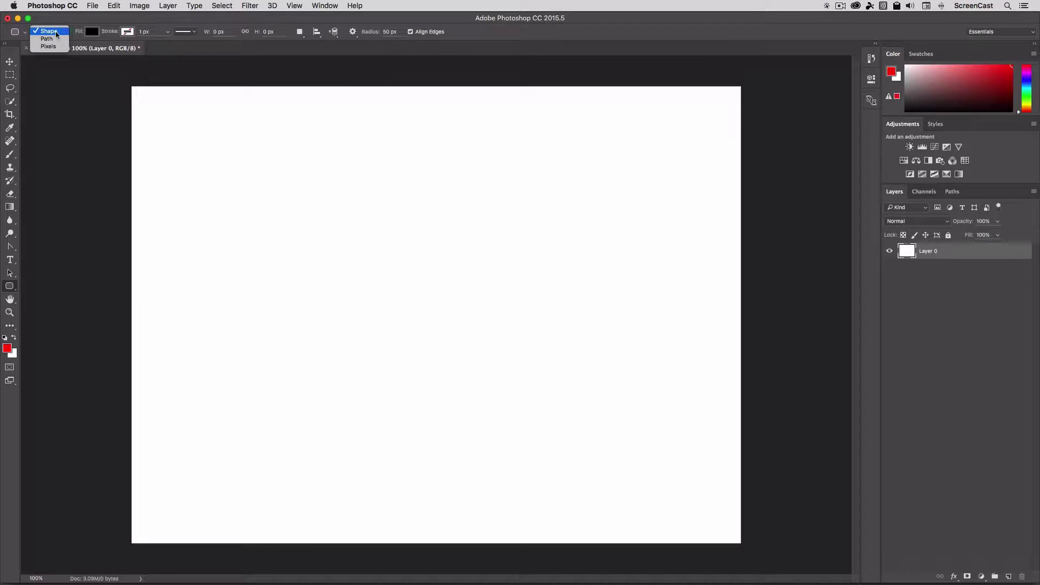
pyautogui.click(57, 34)
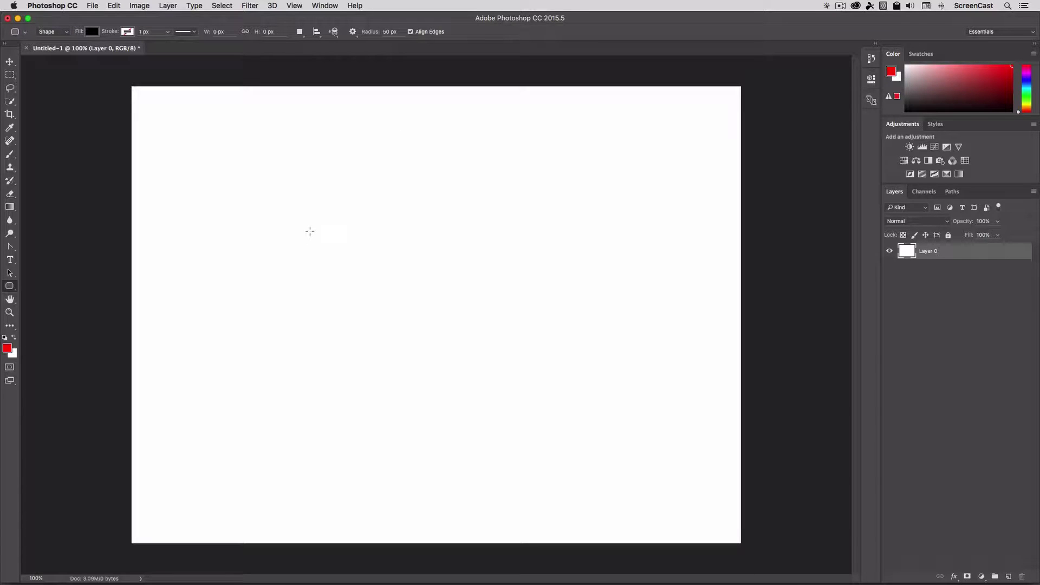
# - Draw a black rounded rectangle about 349 by 129 px with 50 px corners, slightly above the canvas centre
pyautogui.moveTo(308, 212); pyautogui.dragTo(370, 236)
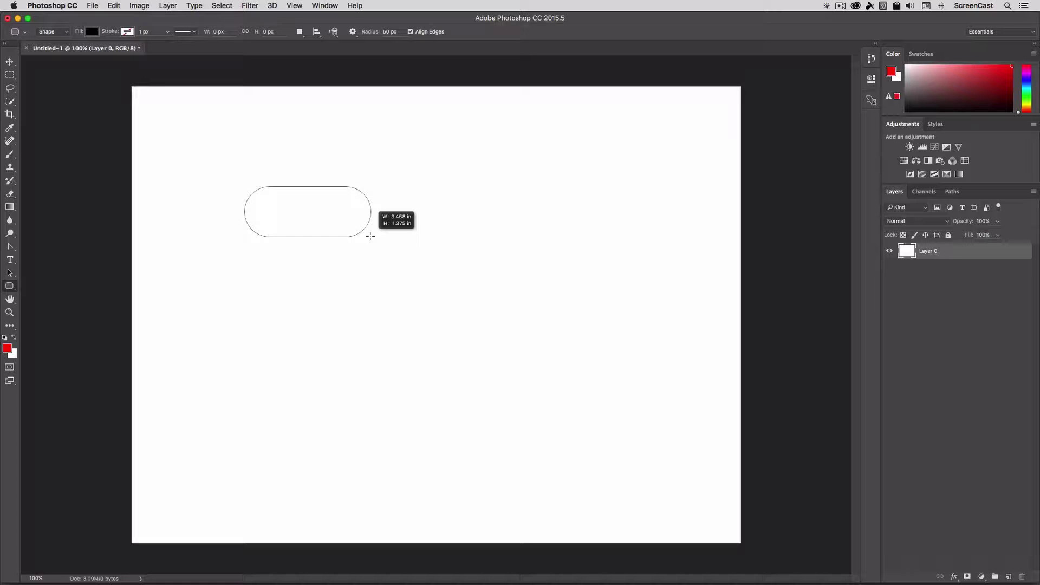
pyautogui.moveTo(370, 236); pyautogui.dragTo(477, 281)
pyautogui.press('v')
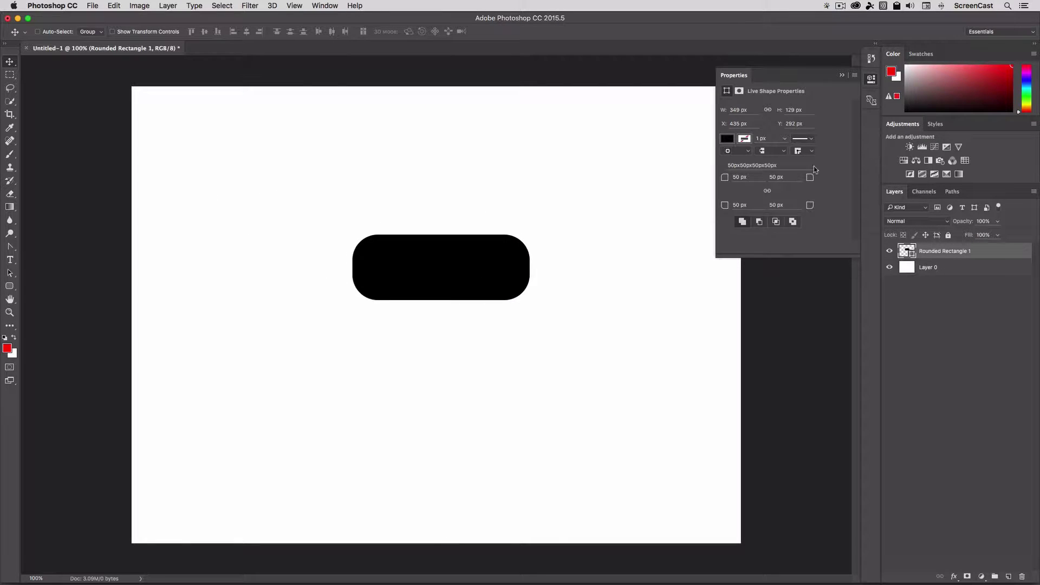
pyautogui.click(871, 80)
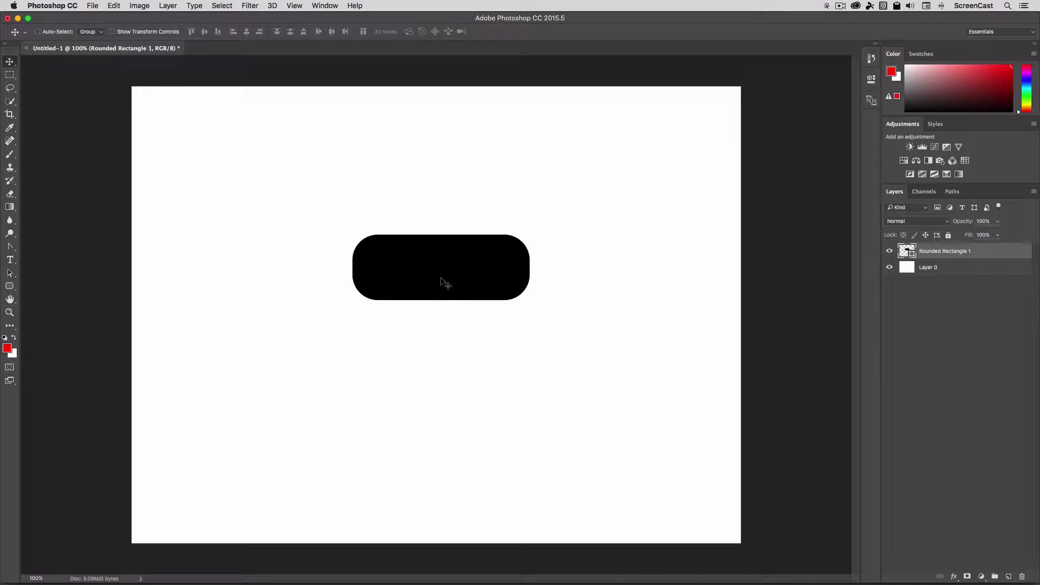
# - Link the four corner radii of the rounded rectangle and reduce them all to 15 px
pyautogui.press('a')
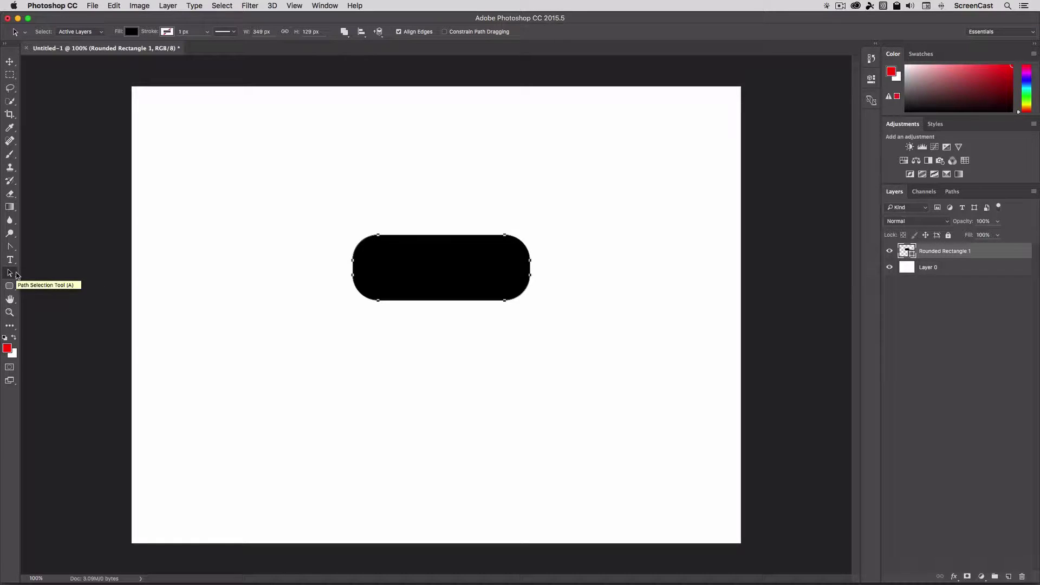
pyautogui.hotkey('shift', 'a')
pyautogui.hotkey('shift', 'a')
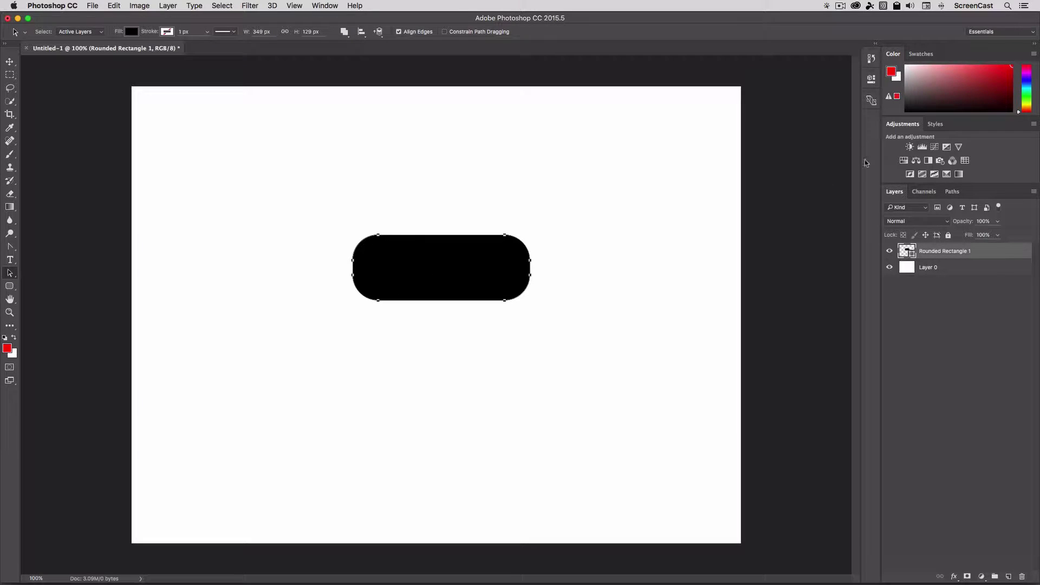
pyautogui.click(870, 79)
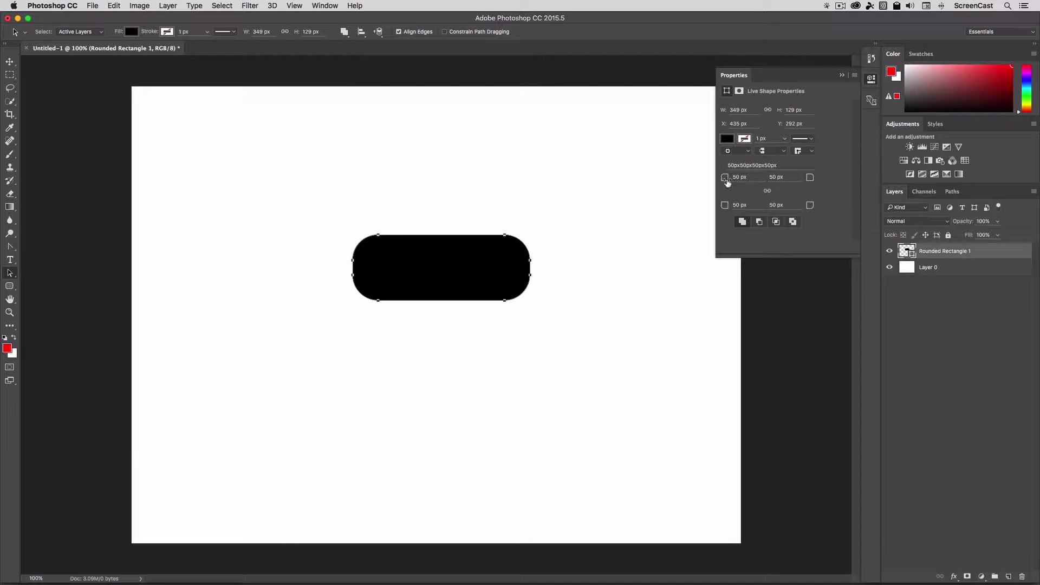
pyautogui.moveTo(726, 179); pyautogui.dragTo(702, 184)
pyautogui.press('super+z')
pyautogui.click(769, 193)
pyautogui.moveTo(725, 180); pyautogui.dragTo(707, 184)
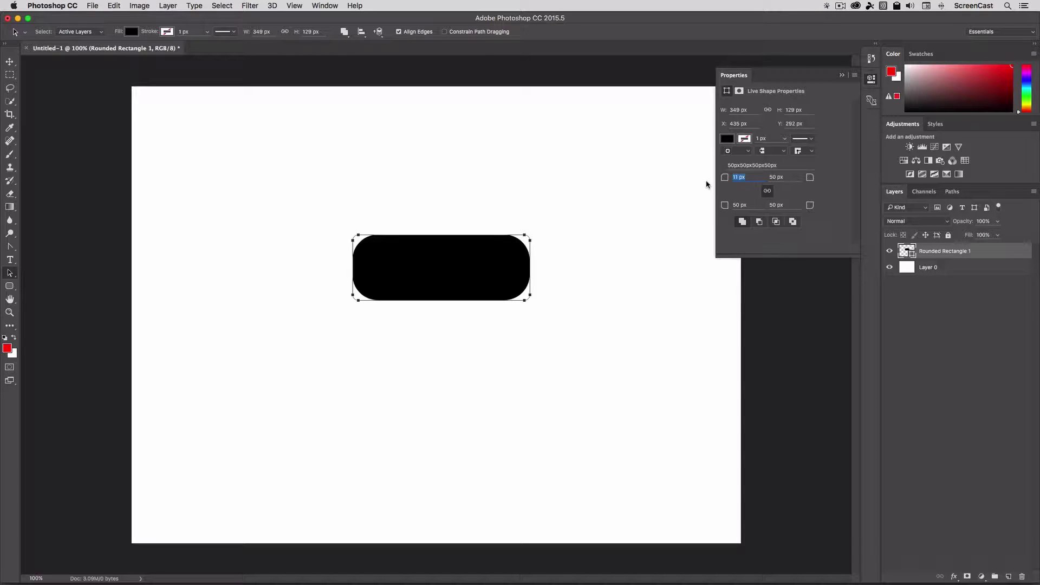
pyautogui.moveTo(706, 184); pyautogui.dragTo(709, 184)
pyautogui.click(913, 314)
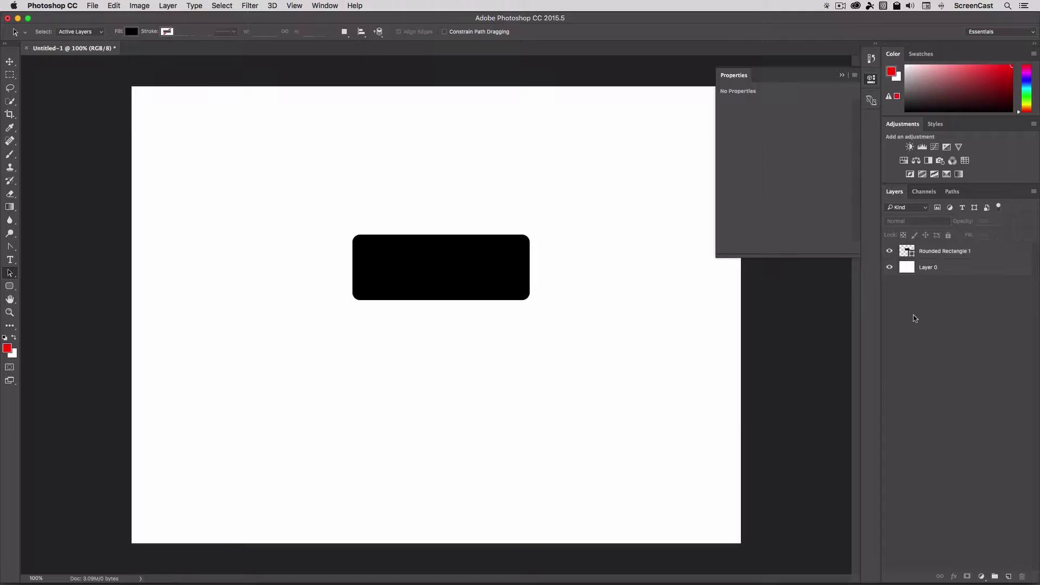
# - Set the rounded rectangle's height to 109 px
pyautogui.click(926, 255)
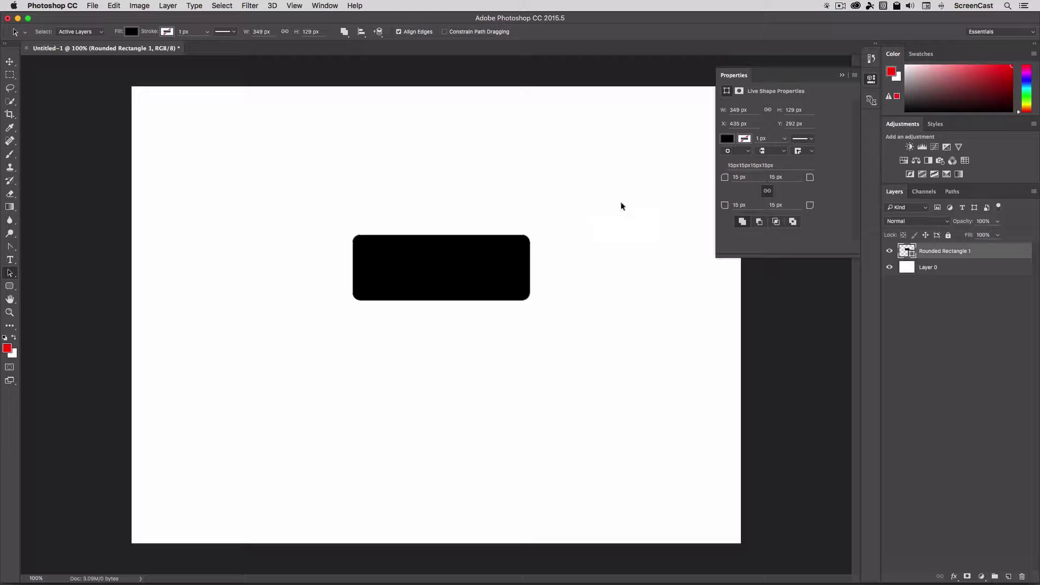
pyautogui.moveTo(780, 113)
pyautogui.mouseDown()
pyautogui.moveTo(790, 112)
pyautogui.moveTo(771, 112)
pyautogui.mouseUp()
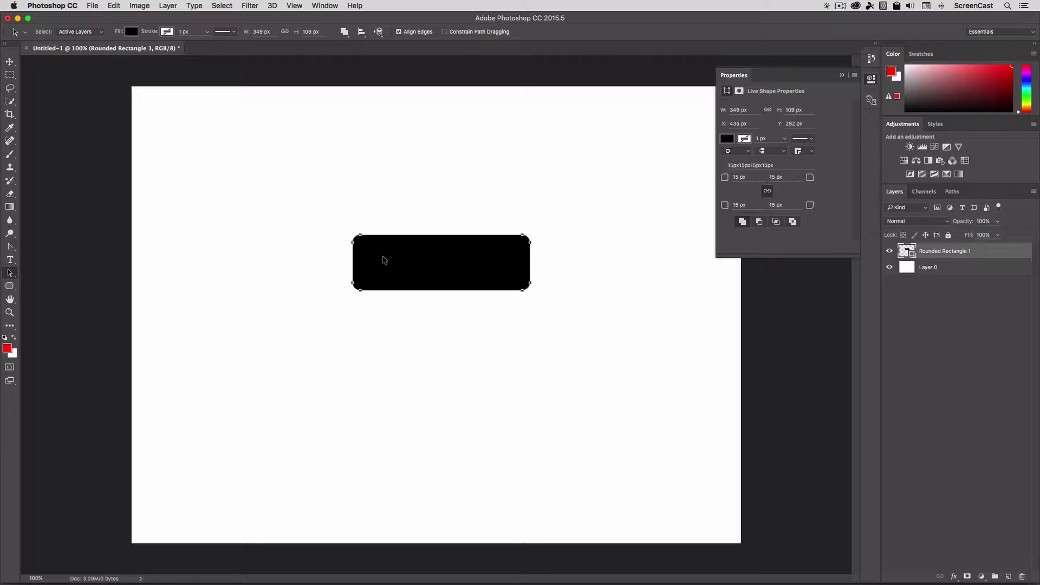
pyautogui.click(941, 371)
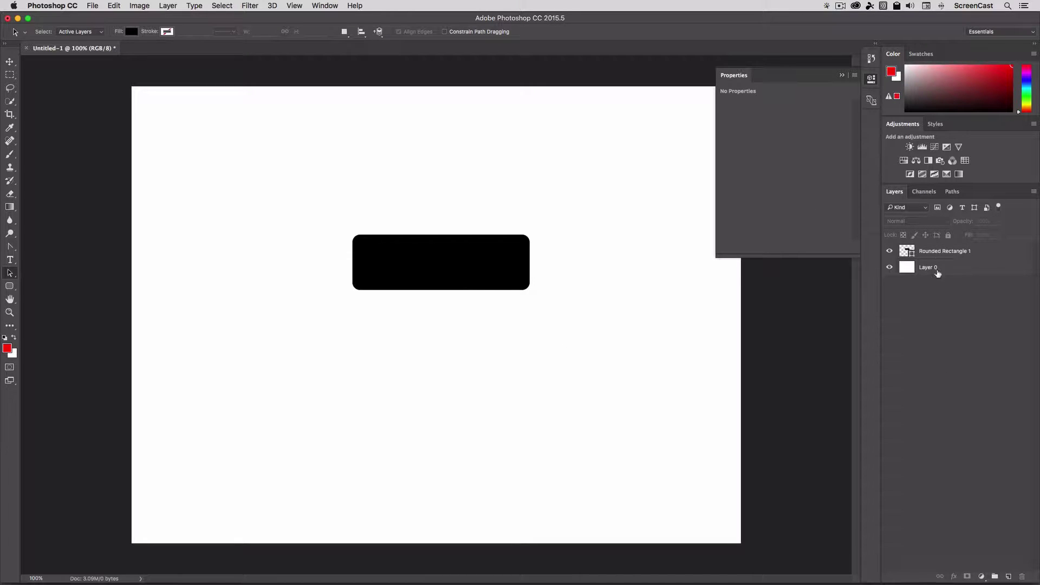
# - Rename the rounded rectangle's layer to "Button Base"
pyautogui.doubleClick(943, 251)
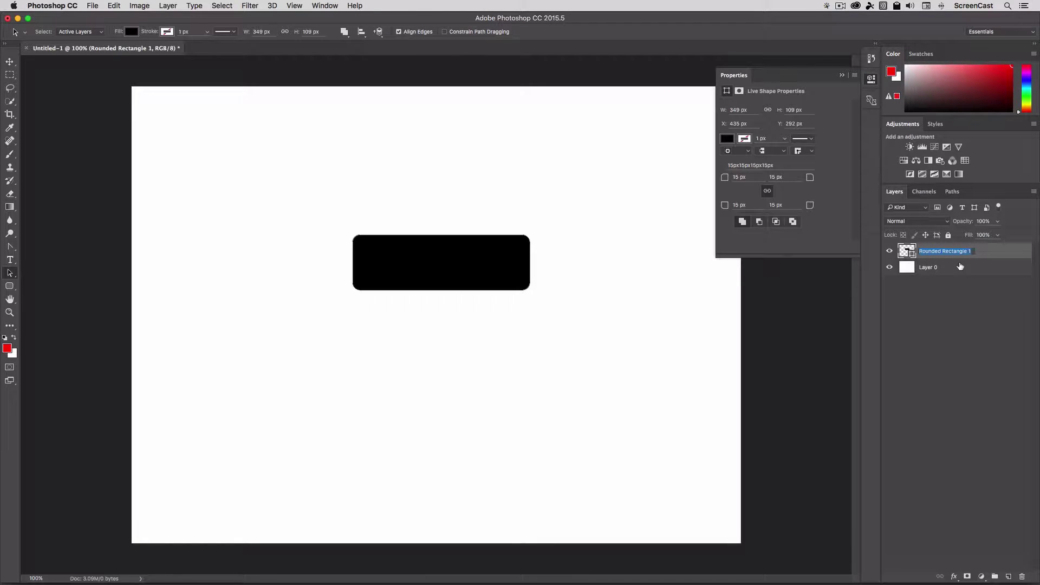
pyautogui.write('Button Base')
pyautogui.press('Return')
pyautogui.click(954, 576)
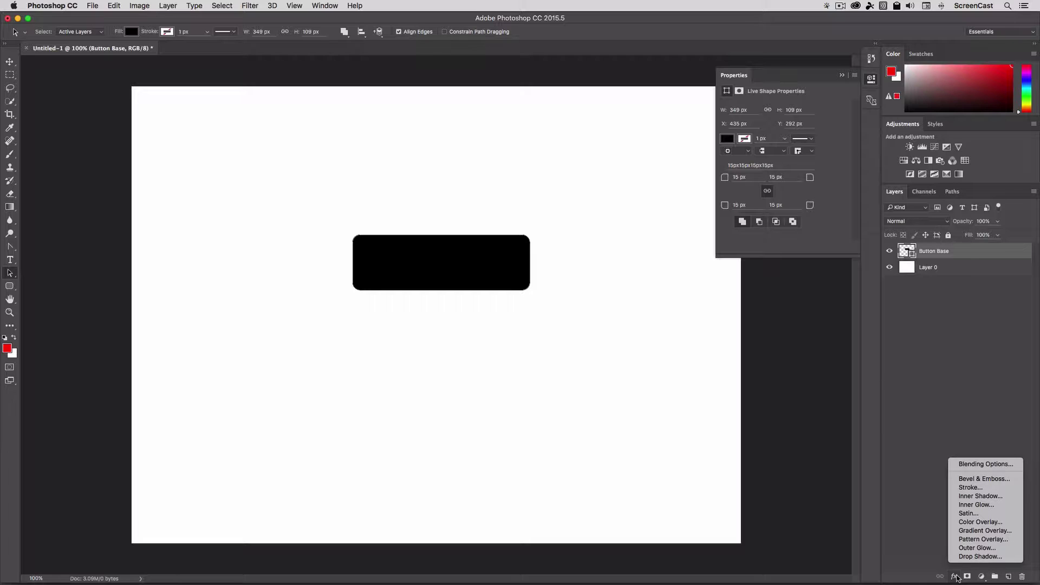
pyautogui.click(954, 578)
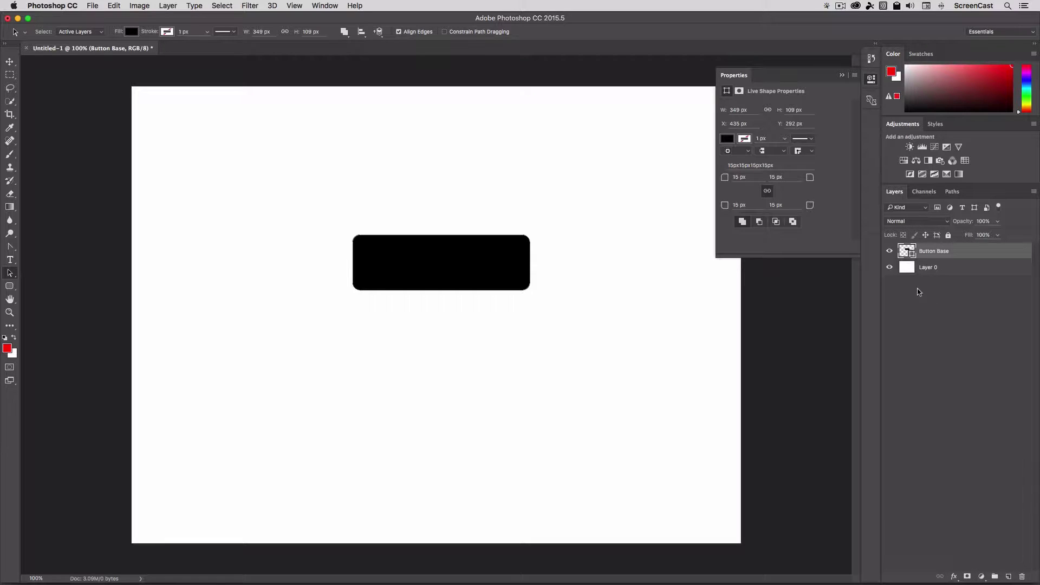
pyautogui.click(727, 140)
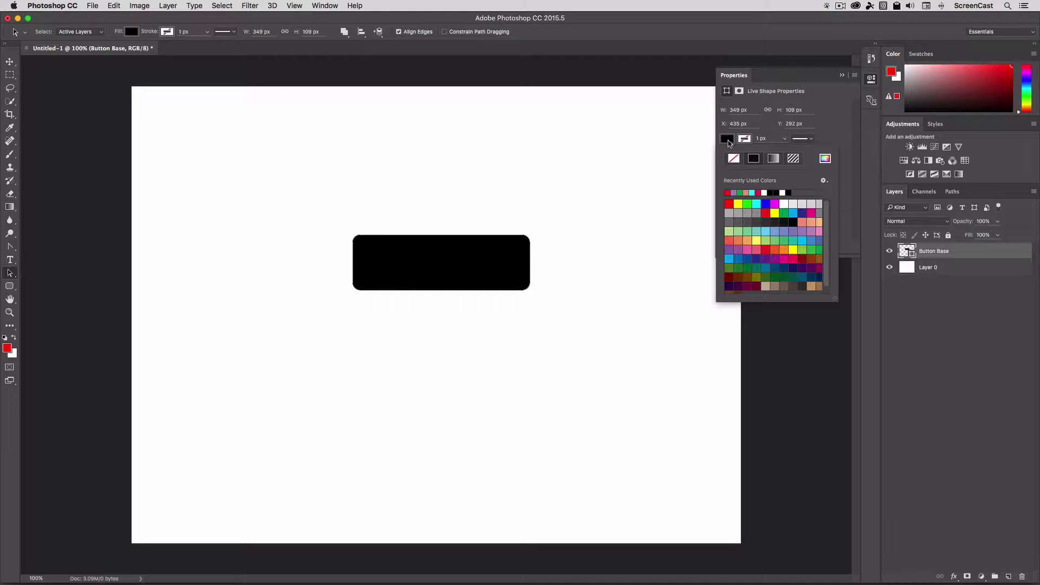
pyautogui.click(730, 144)
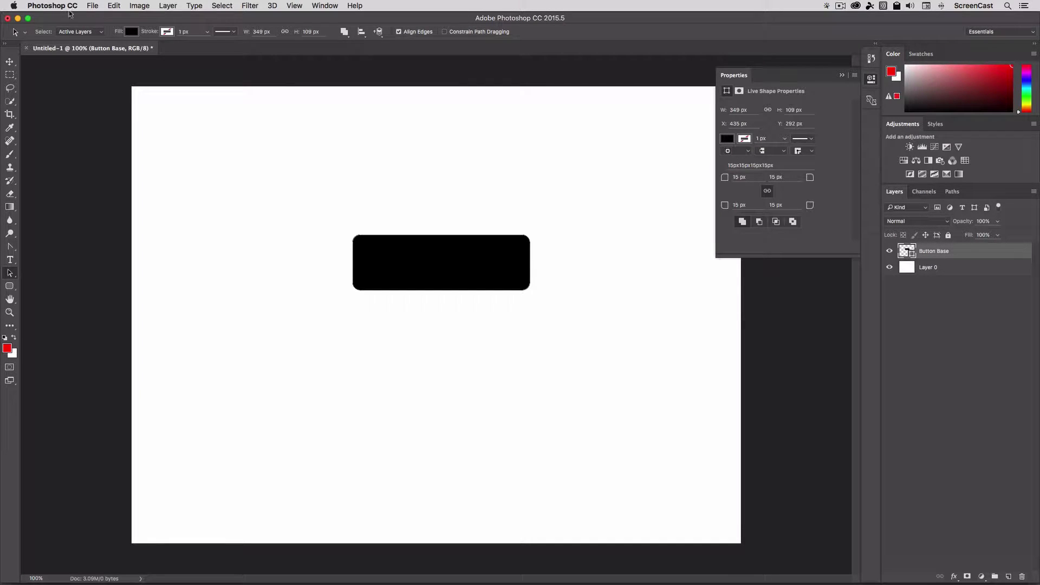
pyautogui.click(727, 140)
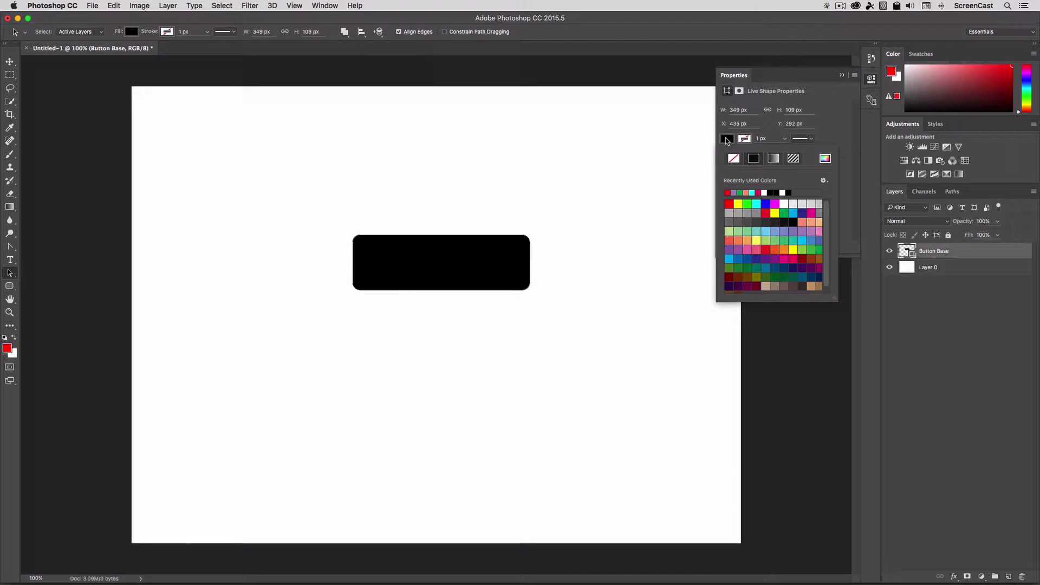
pyautogui.click(727, 140)
# - Try the no-fill, solid and pattern fills on the Button Base shape, and settle on a linear gradient with the red-to-white preset
pyautogui.click(727, 139)
pyautogui.click(733, 160)
pyautogui.click(755, 159)
pyautogui.click(773, 158)
pyautogui.click(792, 159)
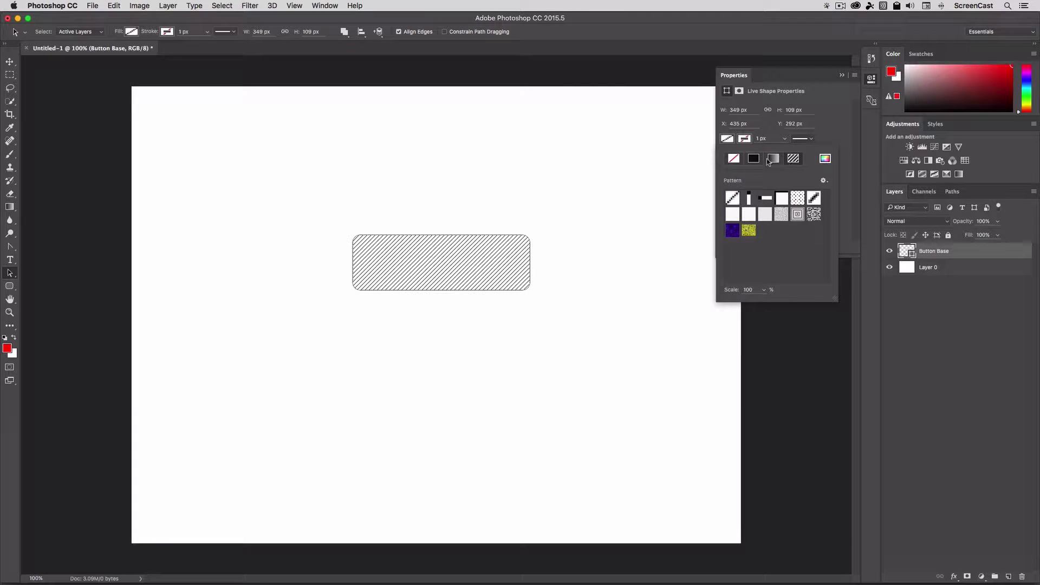
pyautogui.click(773, 159)
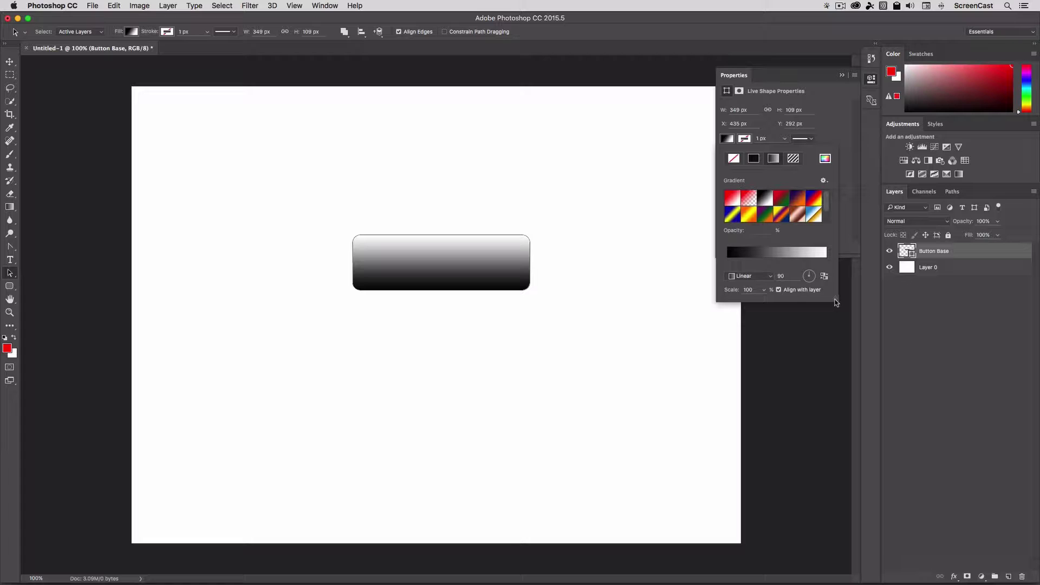
pyautogui.moveTo(833, 302); pyautogui.dragTo(843, 384)
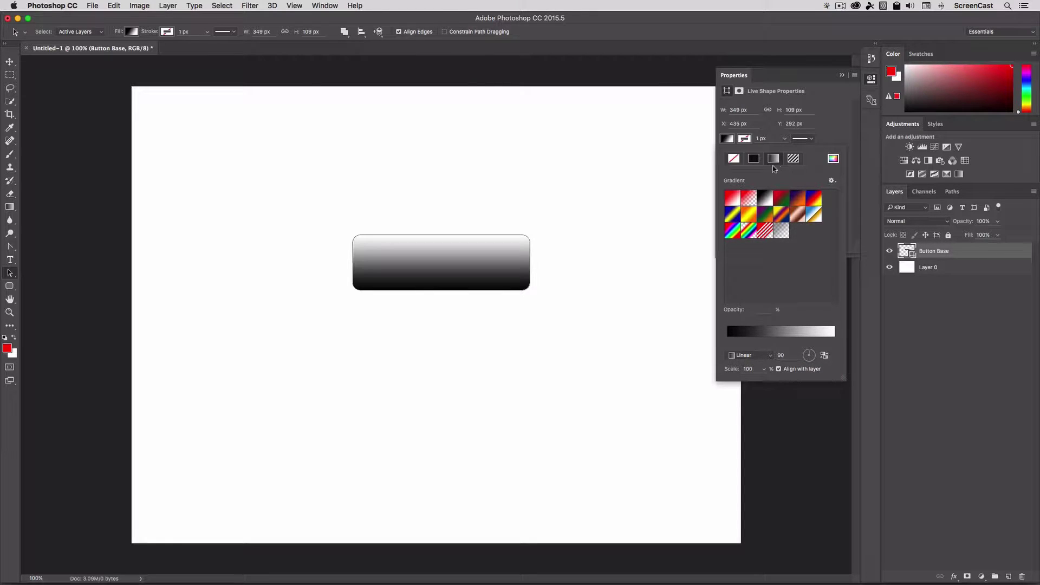
pyautogui.click(731, 200)
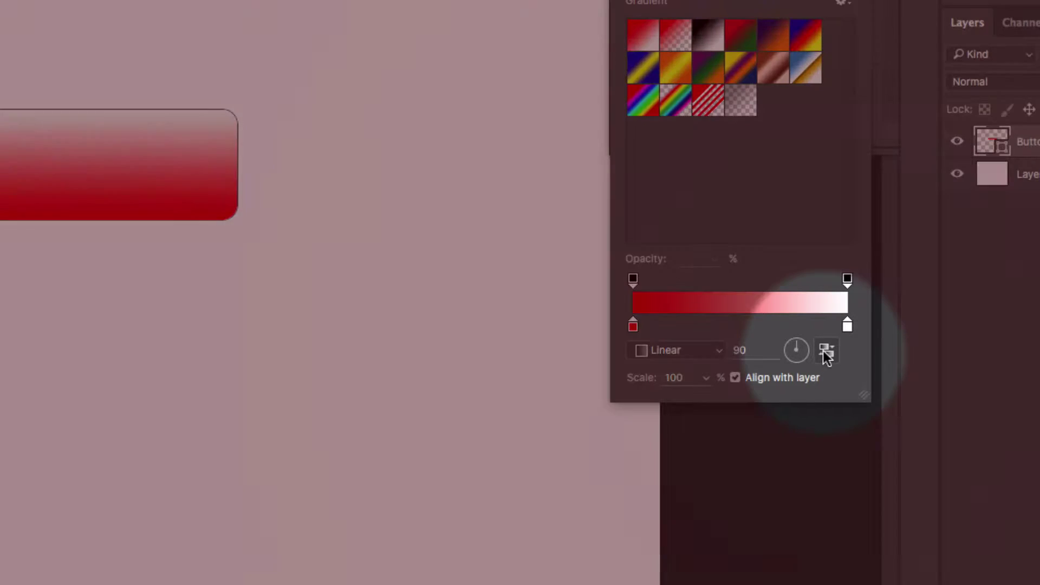
# - Try reversing the Button Base gradient so that red and white swap ends
pyautogui.click(822, 352)
pyautogui.click(823, 350)
pyautogui.click(823, 351)
pyautogui.click(823, 351)
pyautogui.click(823, 351)
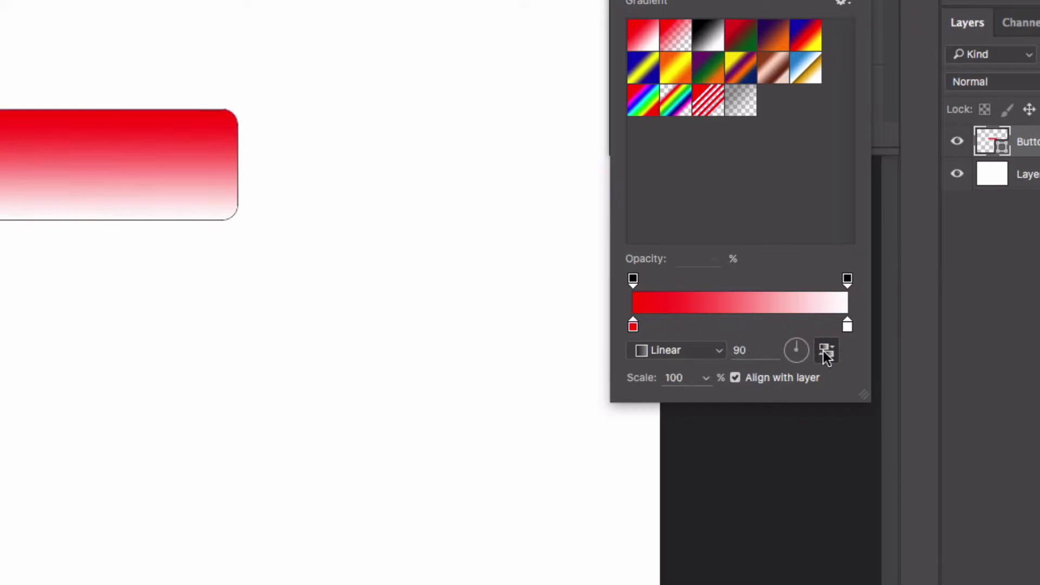
pyautogui.click(823, 351)
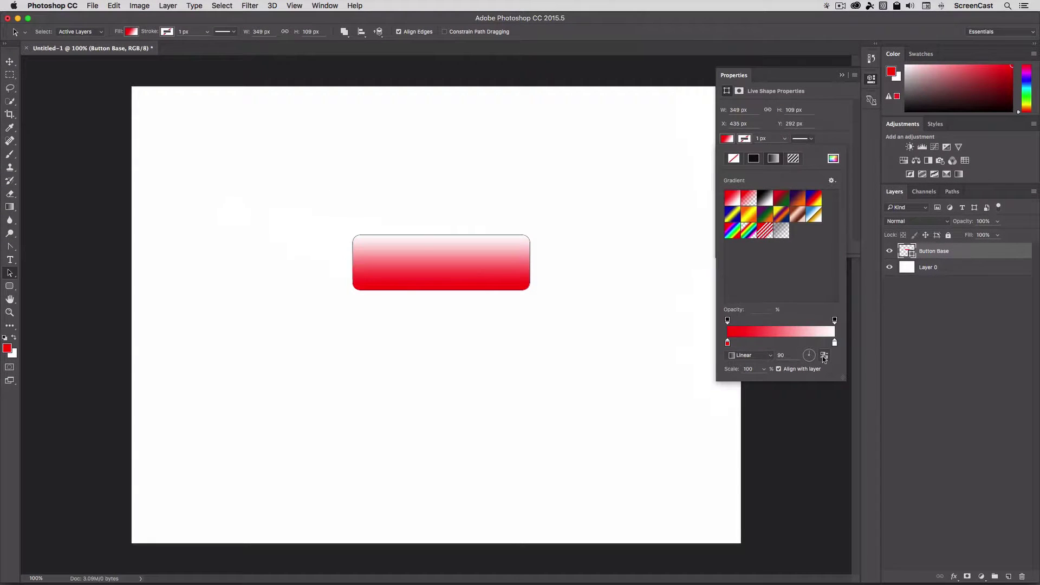
pyautogui.click(823, 350)
pyautogui.click(823, 351)
# - Change the gradient's red color stop to dark maroon #381010
pyautogui.doubleClick(727, 342)
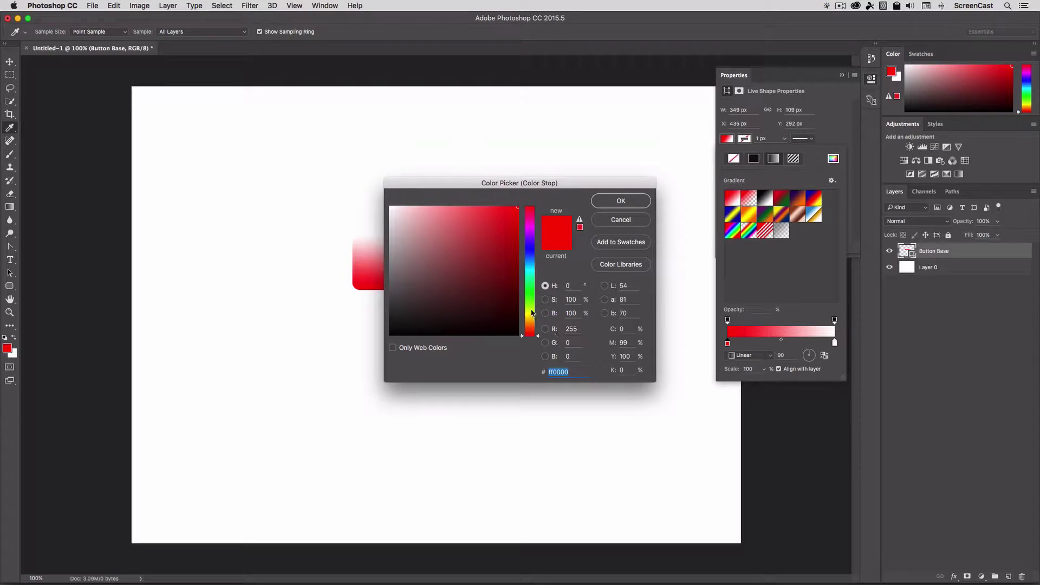
pyautogui.moveTo(487, 302)
pyautogui.mouseDown()
pyautogui.moveTo(471, 301)
pyautogui.moveTo(495, 308)
pyautogui.moveTo(480, 307)
pyautogui.mouseUp()
pyautogui.click(561, 236)
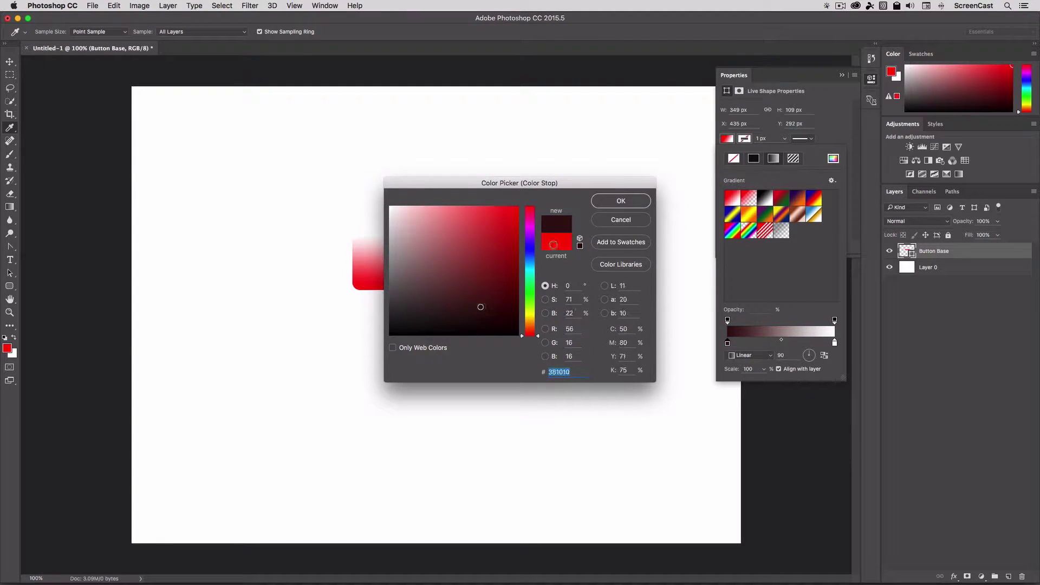
pyautogui.click(620, 201)
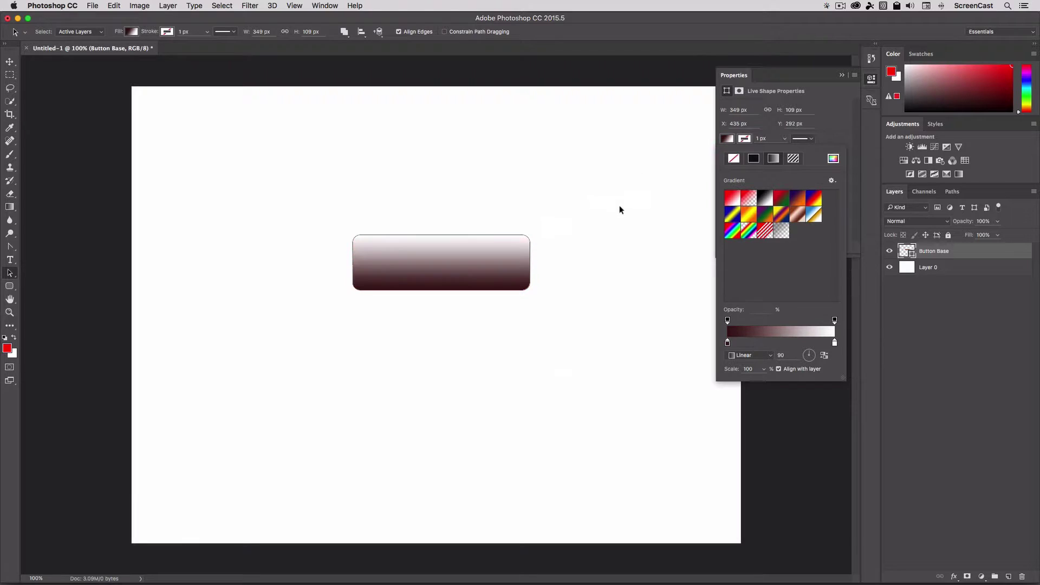
# - Change the gradient's white color stop to light red #fb7777
pyautogui.doubleClick(835, 344)
pyautogui.moveTo(481, 262); pyautogui.dragTo(458, 208)
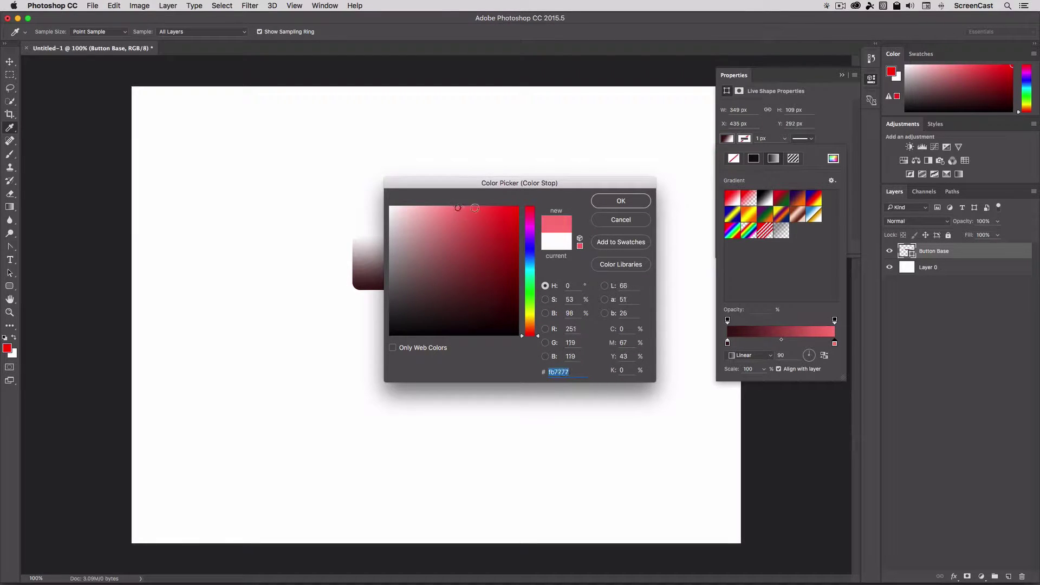
pyautogui.click(621, 202)
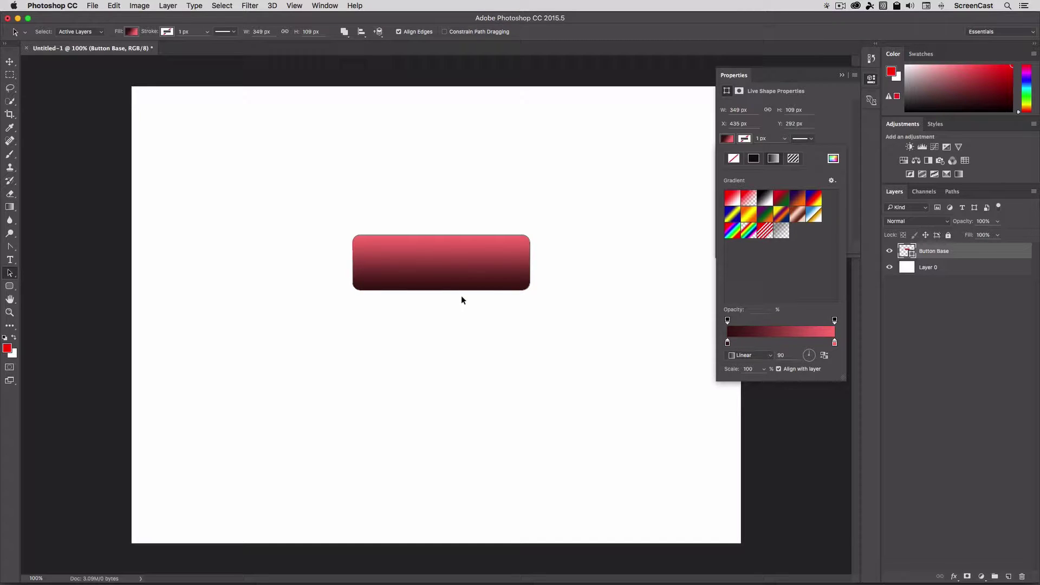
# - Change the gradient's dark maroon color stop to bright red #e60606
pyautogui.click(728, 344)
pyautogui.click(835, 344)
pyautogui.doubleClick(727, 344)
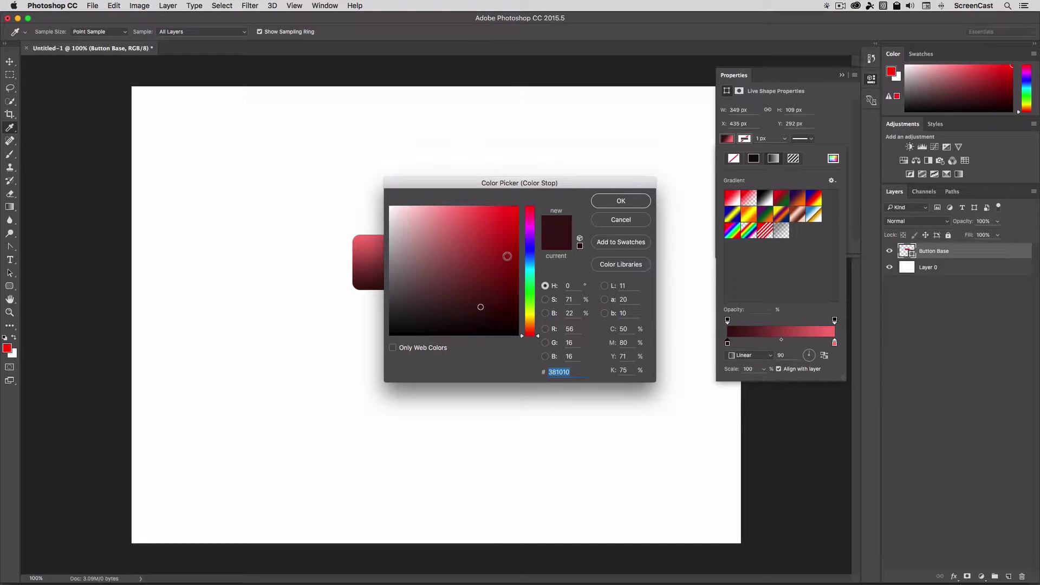
pyautogui.moveTo(507, 242)
pyautogui.mouseDown()
pyautogui.moveTo(471, 232)
pyautogui.moveTo(497, 233)
pyautogui.moveTo(503, 211)
pyautogui.moveTo(515, 218)
pyautogui.mouseUp()
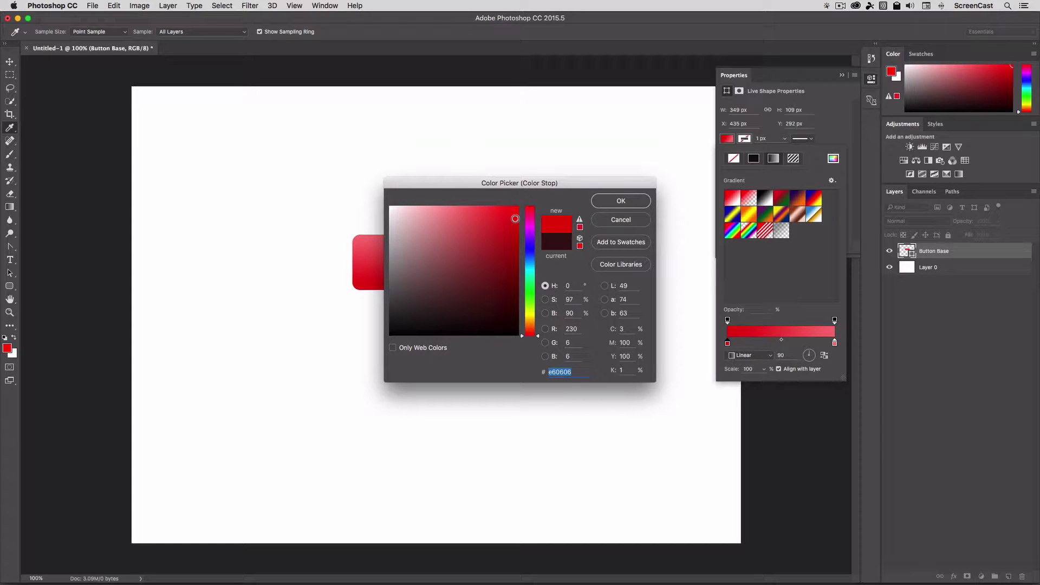
pyautogui.click(610, 200)
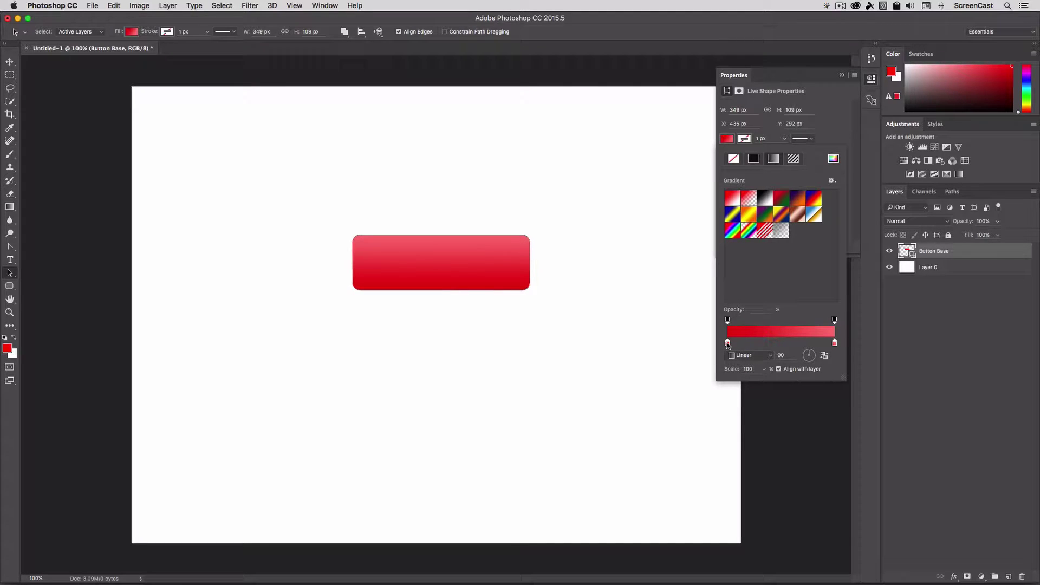
# - Replace the gradient's light red end stop with a duplicate of the #e60606 stop placed at that end
pyautogui.moveTo(727, 344); pyautogui.dragTo(780, 347)
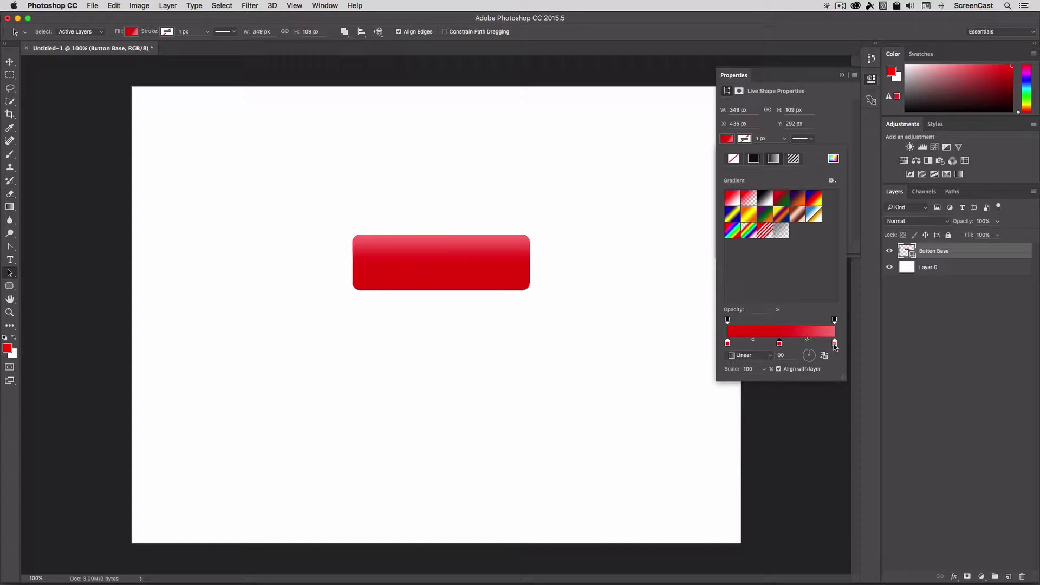
pyautogui.moveTo(835, 344); pyautogui.dragTo(836, 365)
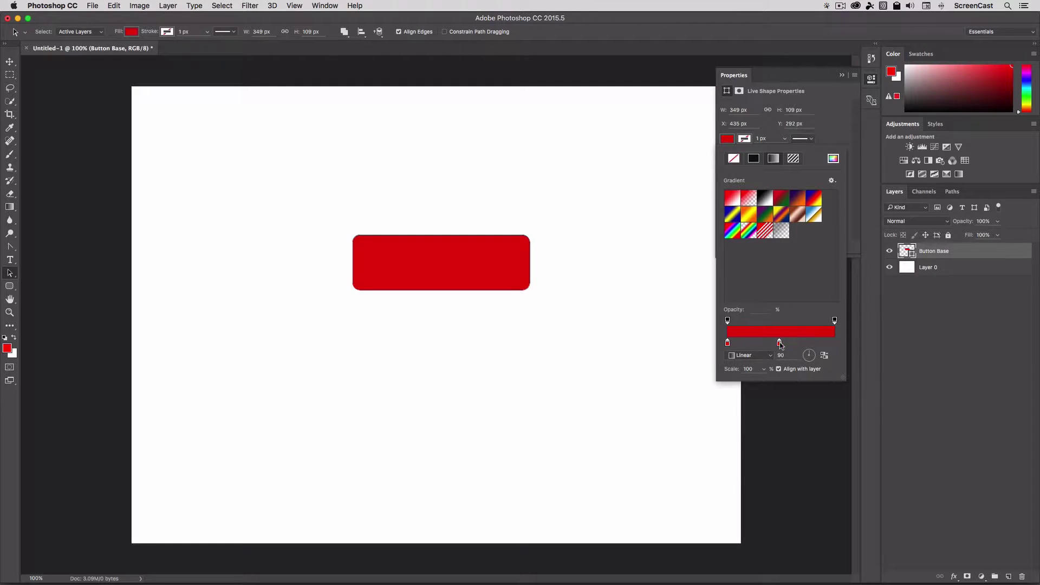
pyautogui.moveTo(779, 343); pyautogui.dragTo(835, 344)
# - Compare darker and lighter brightness for the duplicated end stop, and set it to 100% brightness, #ff0707
pyautogui.doubleClick(835, 344)
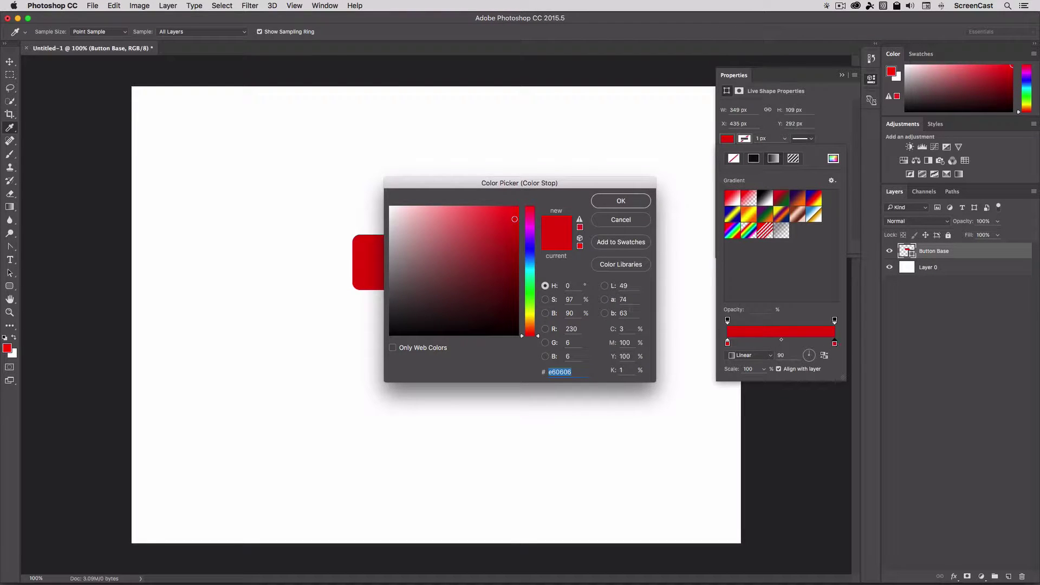
pyautogui.click(544, 313)
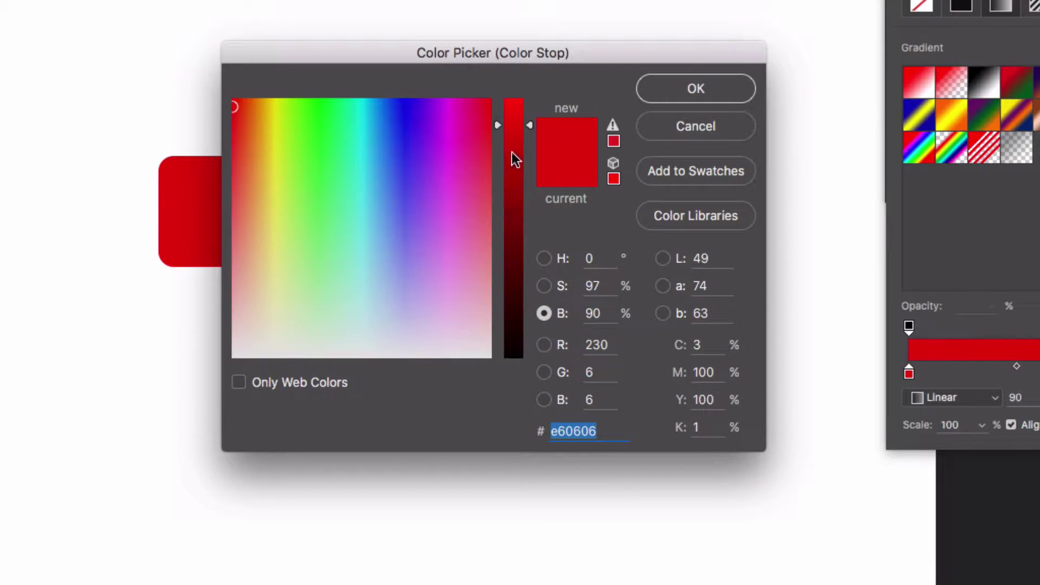
pyautogui.moveTo(527, 125); pyautogui.dragTo(527, 232)
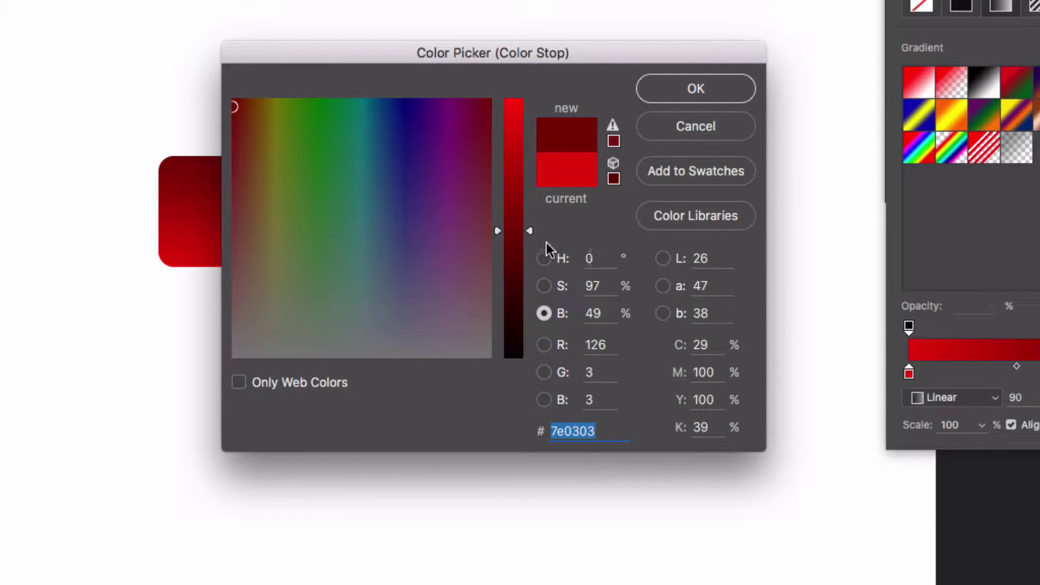
pyautogui.moveTo(529, 232); pyautogui.dragTo(534, 90)
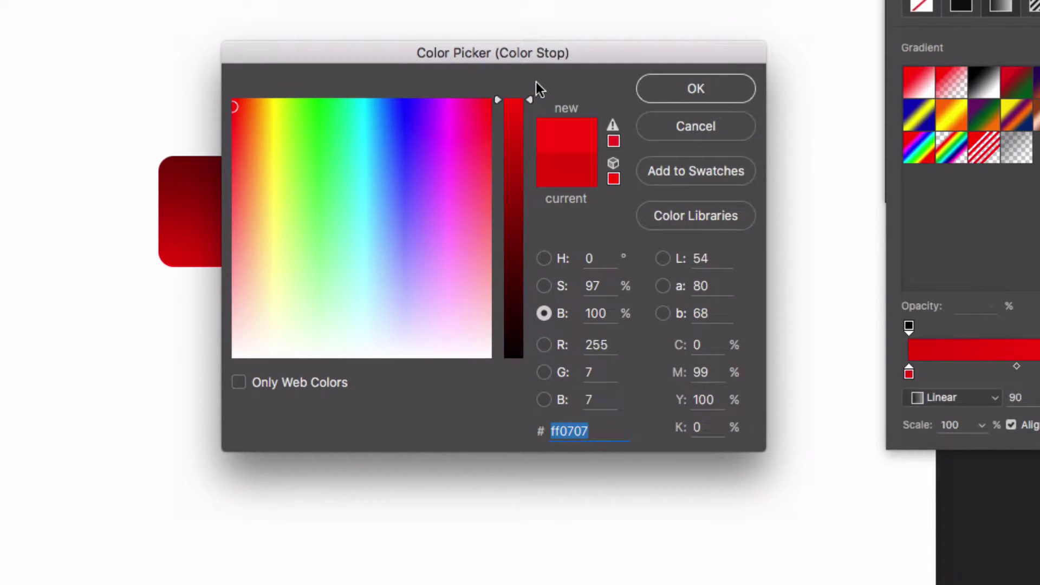
pyautogui.press('Return')
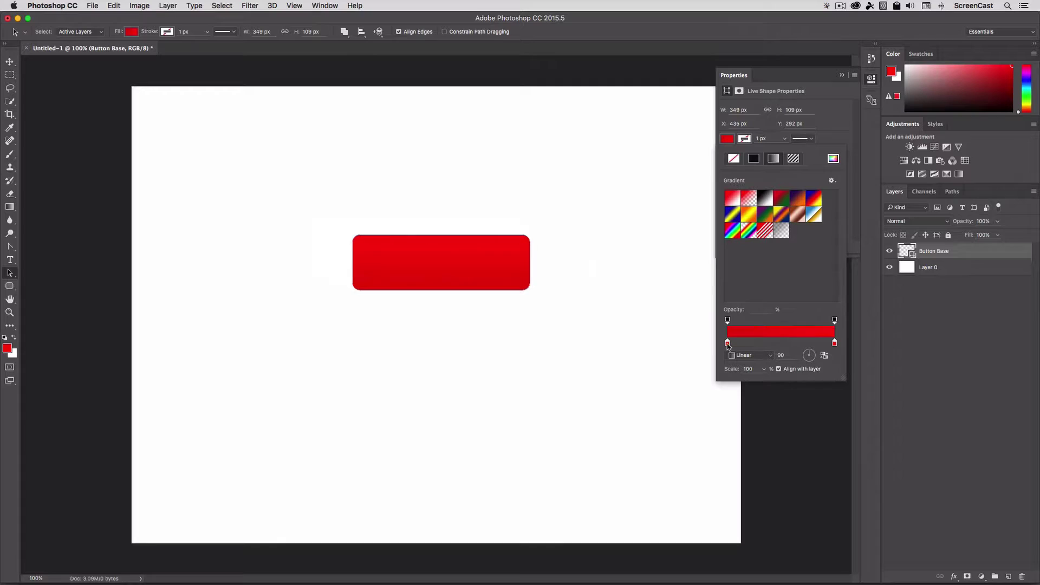
# - Darken the gradient's starting color stop to 72% brightness, #b80505, and close the fill settings
pyautogui.doubleClick(727, 344)
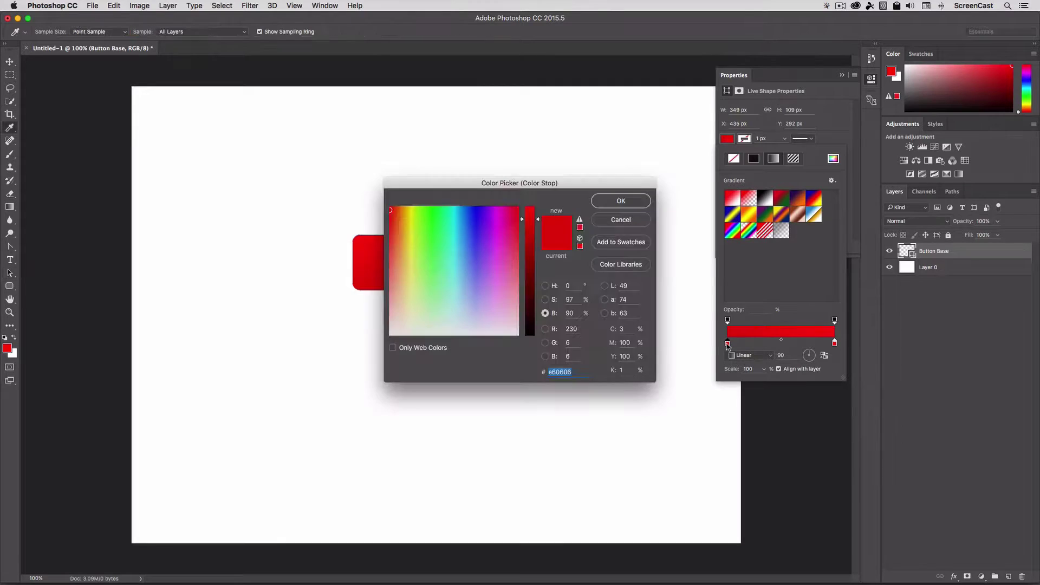
pyautogui.moveTo(567, 191); pyautogui.dragTo(682, 199)
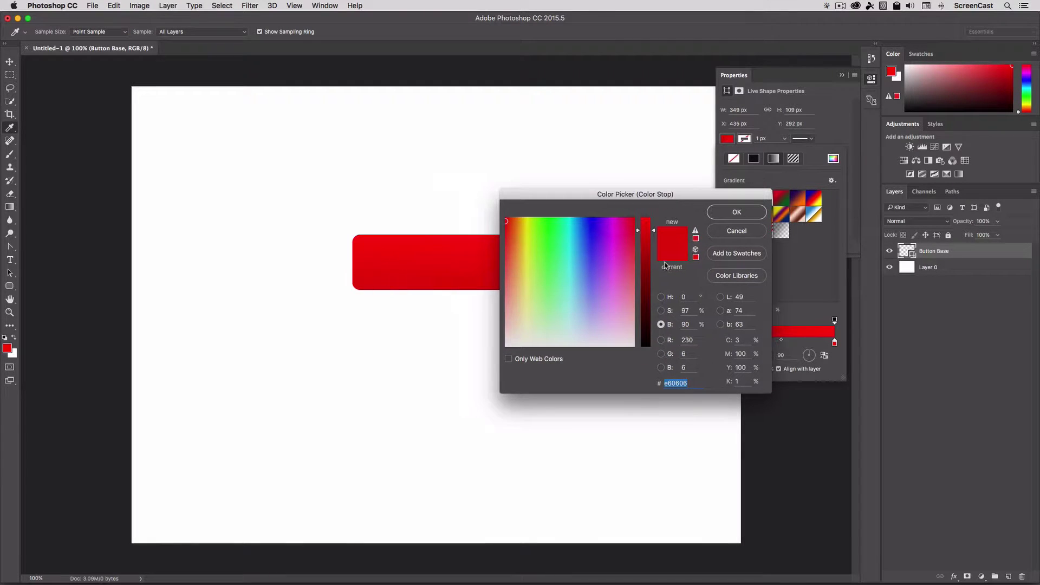
pyautogui.moveTo(654, 231); pyautogui.dragTo(655, 255)
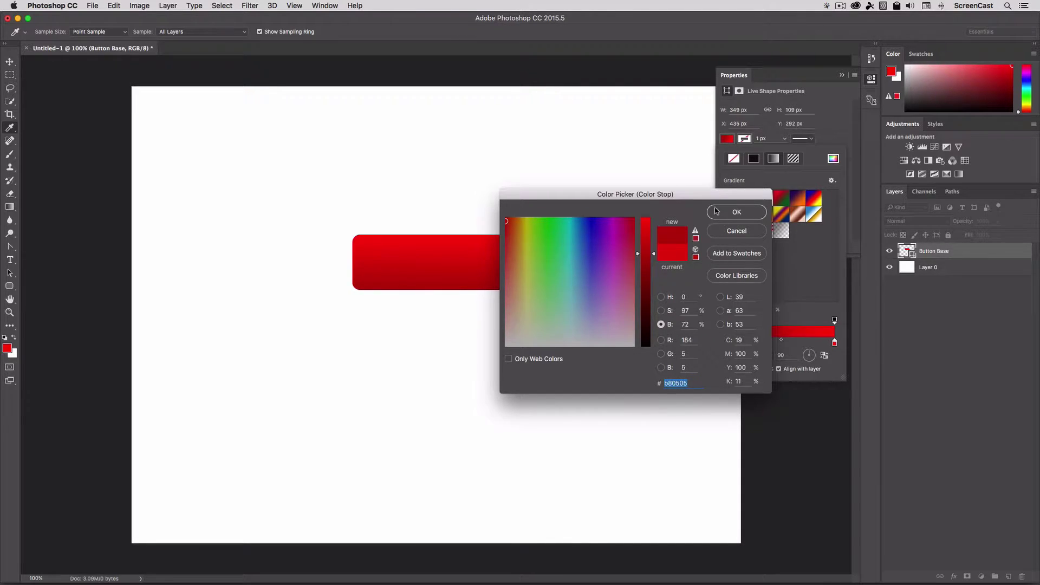
pyautogui.press('Return')
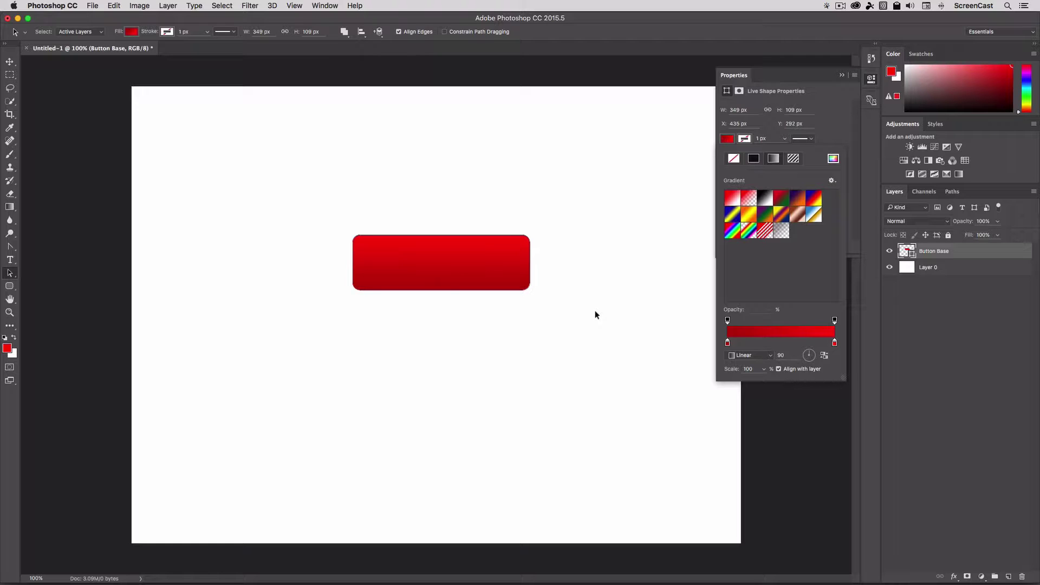
pyautogui.click(934, 356)
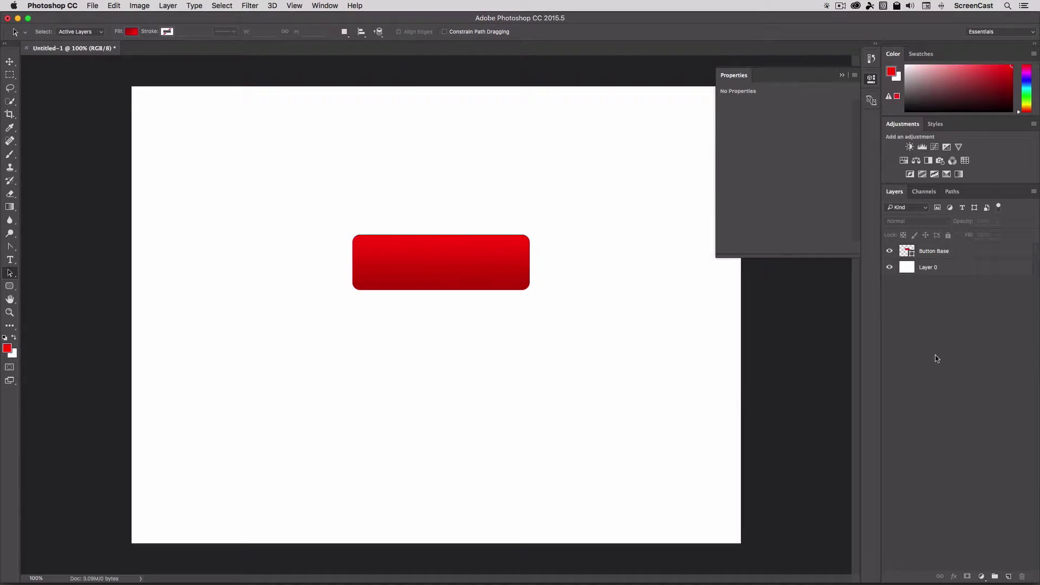
# - Duplicate the Button Base layer as "Button Base Shadow" and place the duplicate directly beneath Button Base
pyautogui.click(953, 254)
pyautogui.rightClick(953, 254)
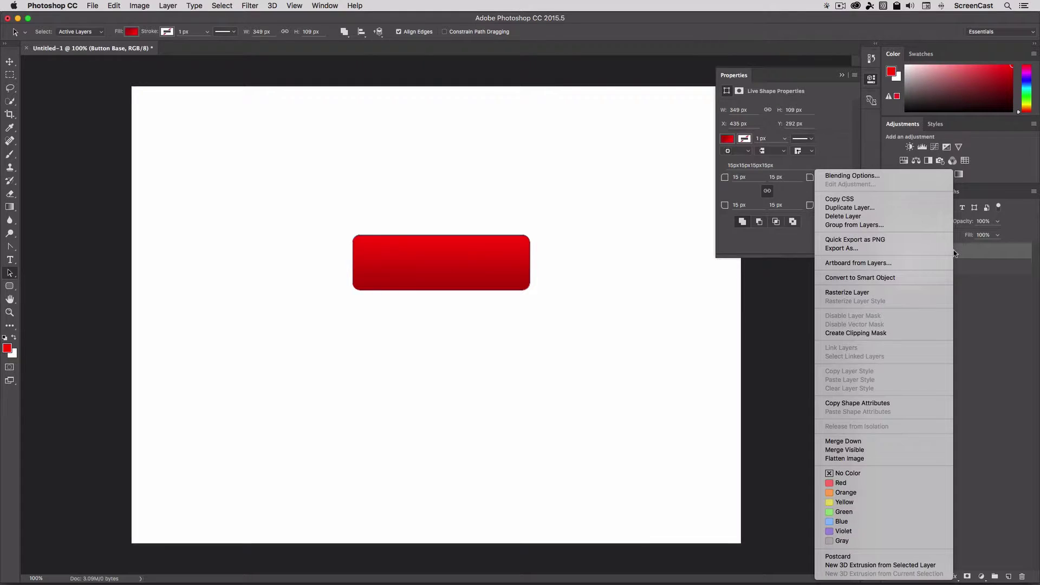
pyautogui.click(896, 208)
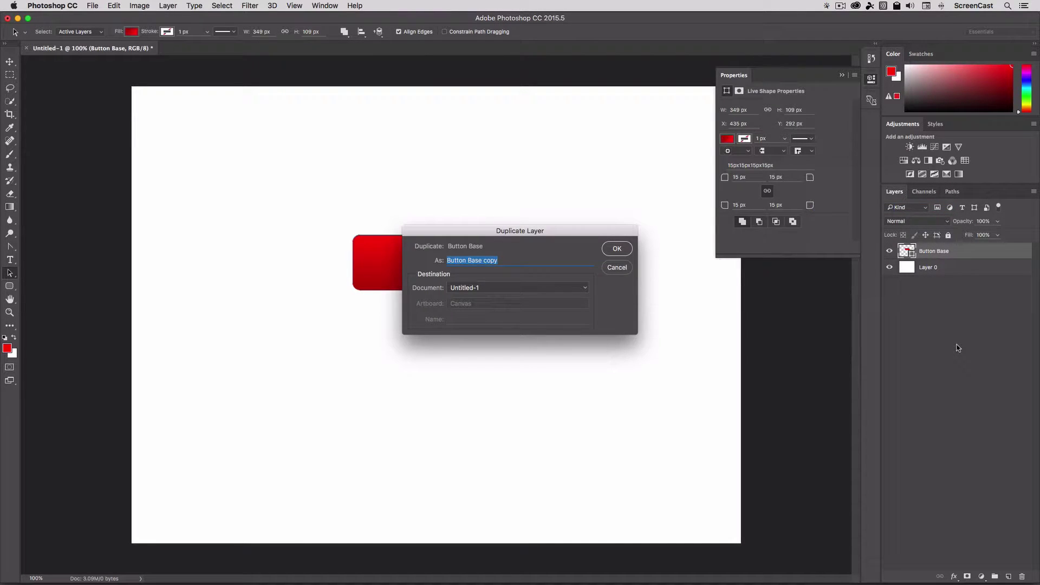
pyautogui.write('Button Base Shadow')
pyautogui.press('Return')
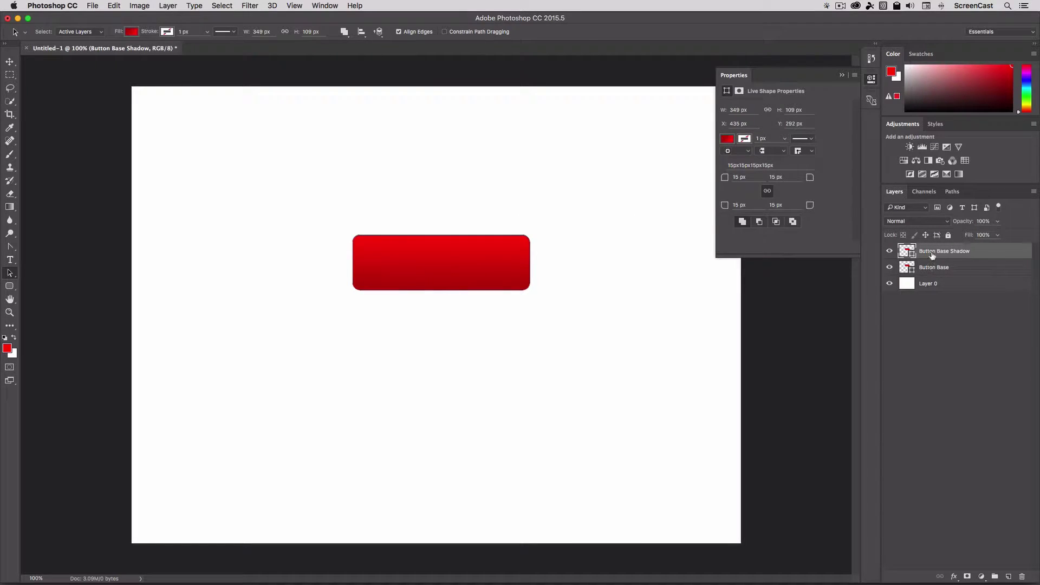
pyautogui.moveTo(930, 253); pyautogui.dragTo(931, 276)
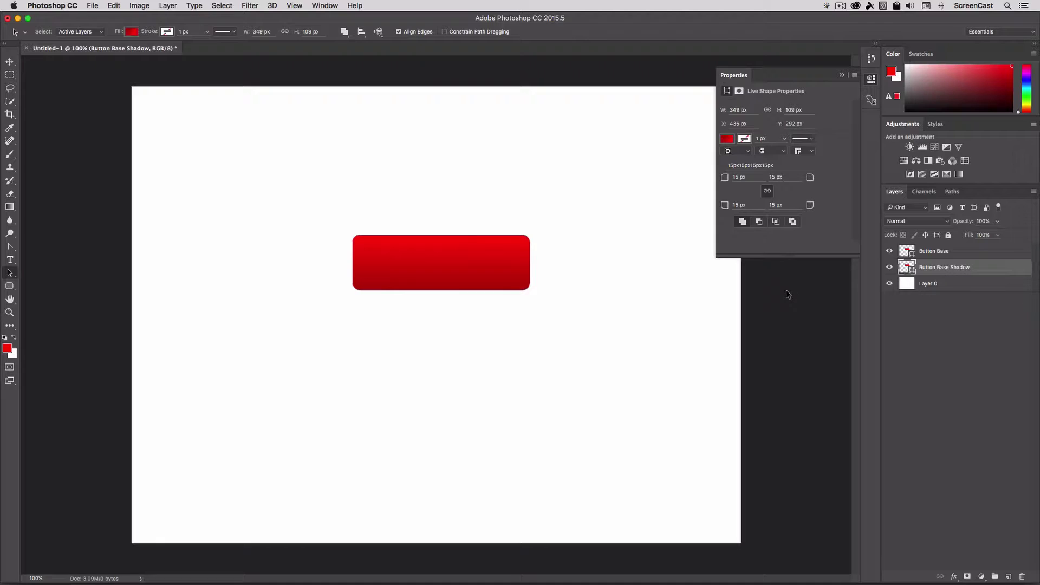
# - Nudge the Button Base Shadow shape down 7 px to Y 299 px
pyautogui.press('v')
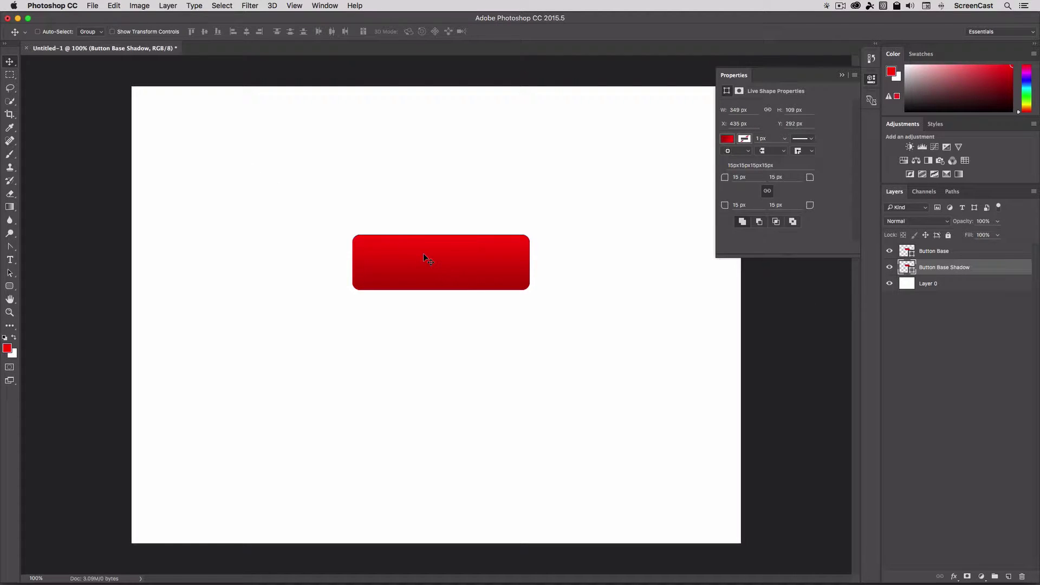
pyautogui.press('Down')
pyautogui.press('Down')
pyautogui.press('Down')
pyautogui.press('Down')
pyautogui.press('Down')
pyautogui.press('Down')
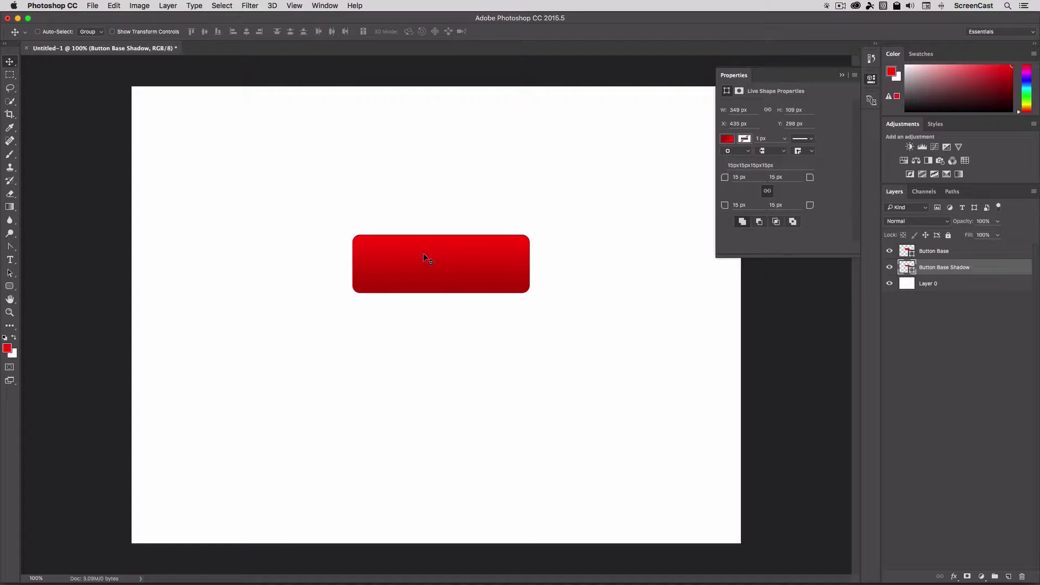
pyautogui.press('Down')
# - Add an Exposure adjustment layer above Button Base Shadow and set its exposure to -1.74
pyautogui.click(982, 576)
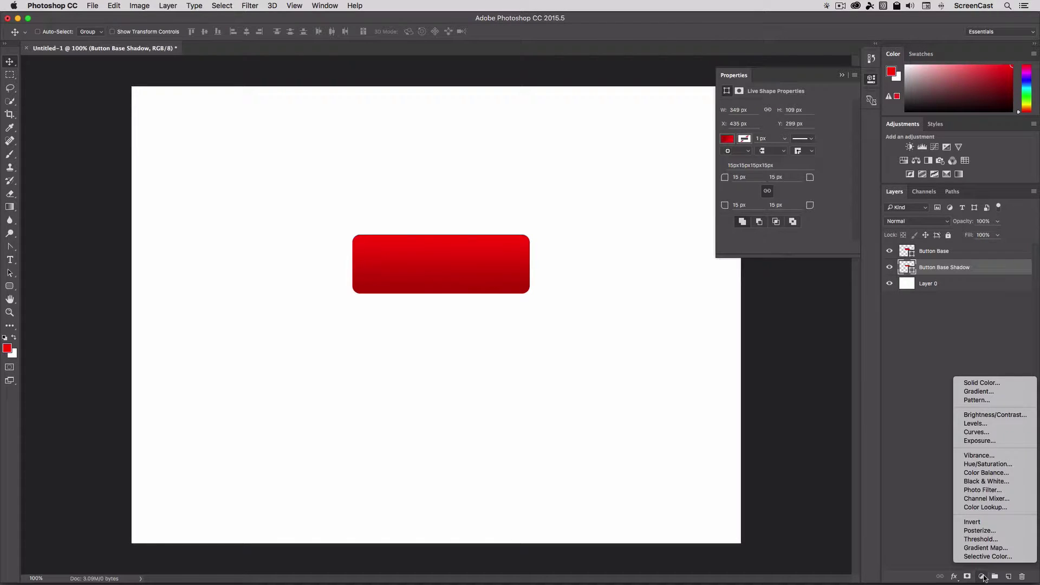
pyautogui.click(984, 440)
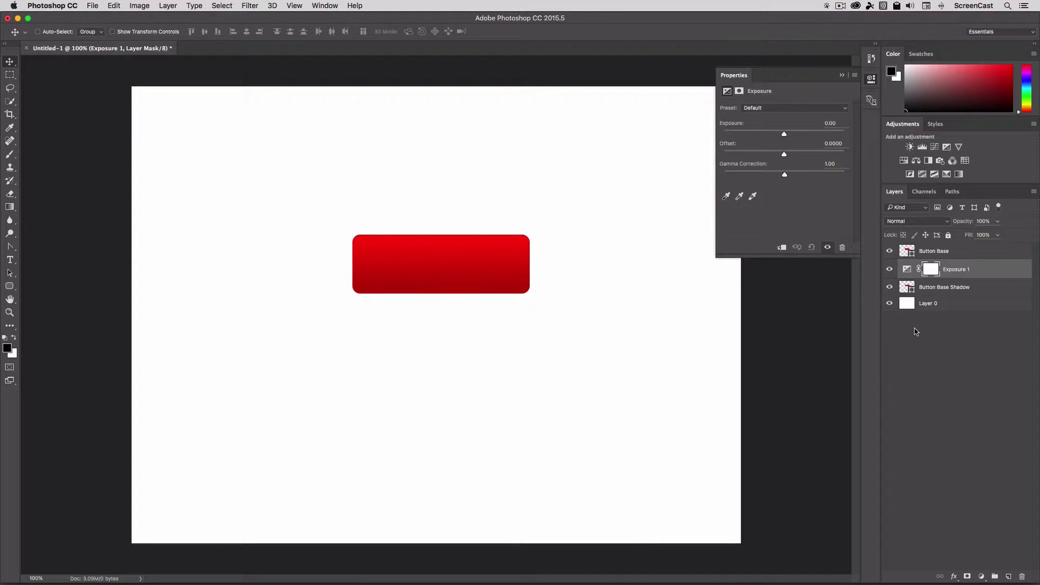
pyautogui.click(962, 272)
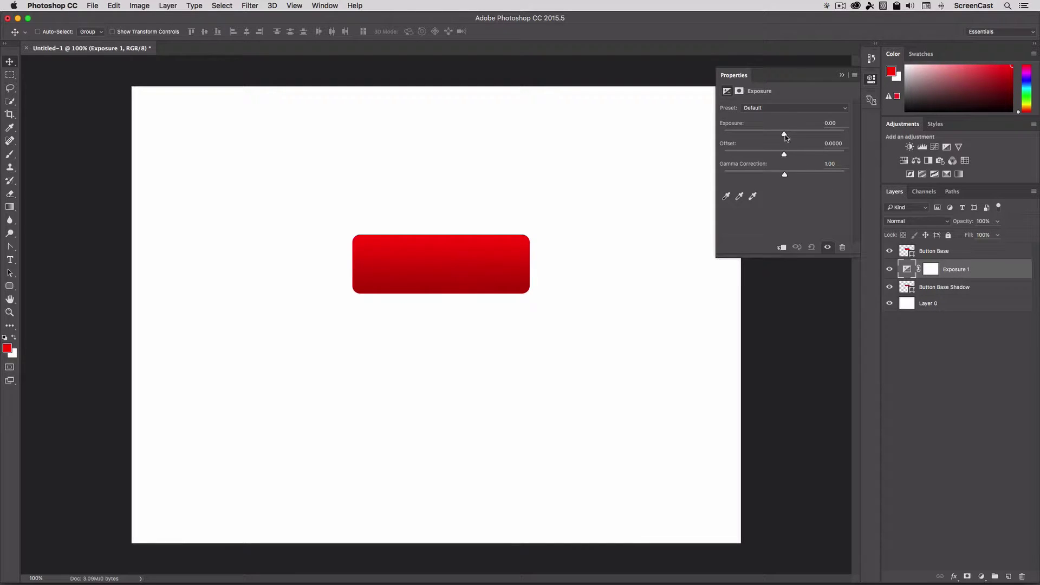
pyautogui.moveTo(783, 134)
pyautogui.mouseDown()
pyautogui.moveTo(754, 137)
pyautogui.moveTo(788, 137)
pyautogui.moveTo(769, 137)
pyautogui.mouseUp()
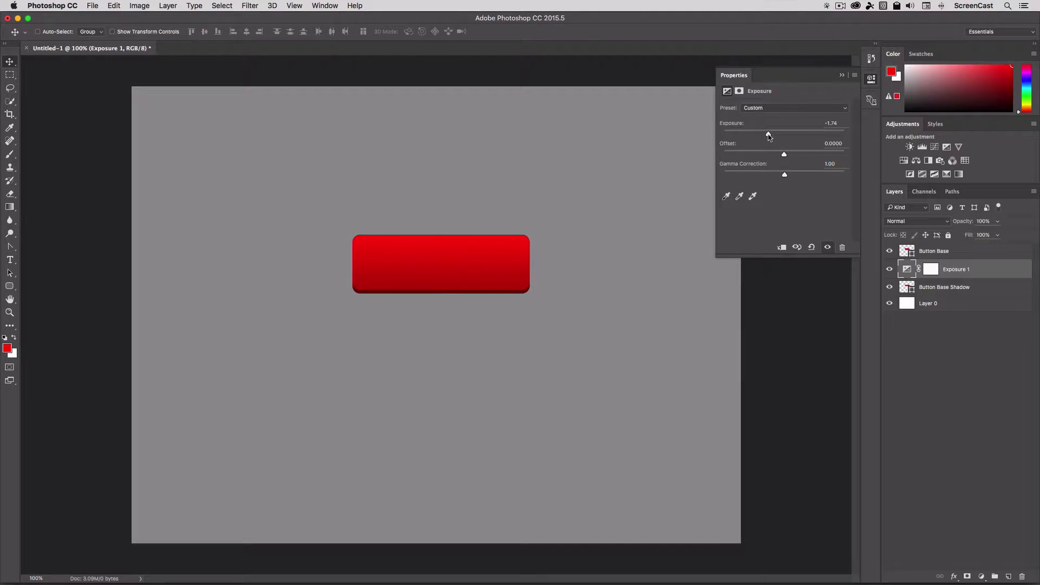
# - Clip the Exposure adjustment to the Button Base Shadow layer so it affects only that layer
pyautogui.click(980, 577)
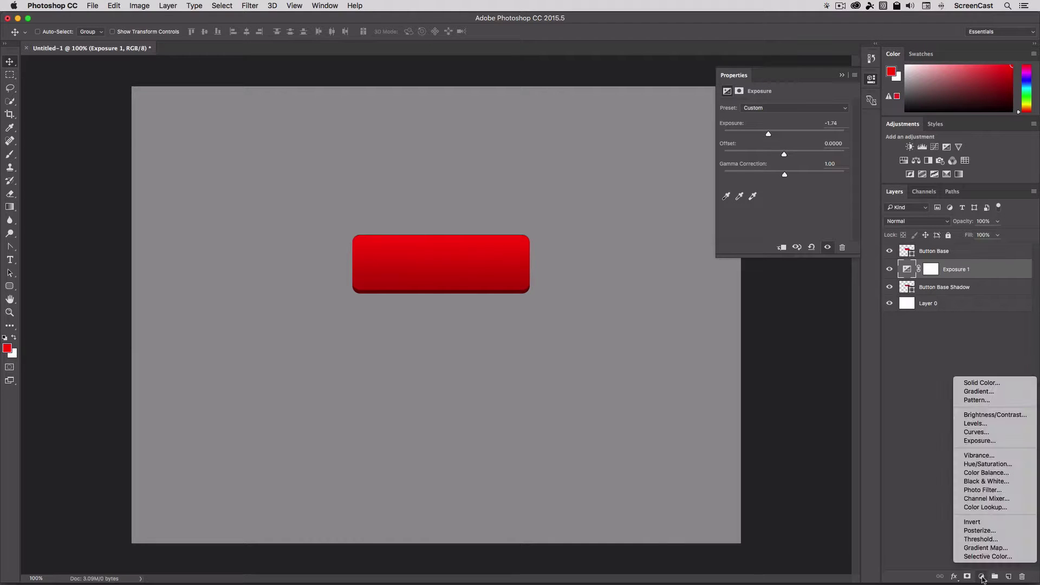
pyautogui.click(983, 578)
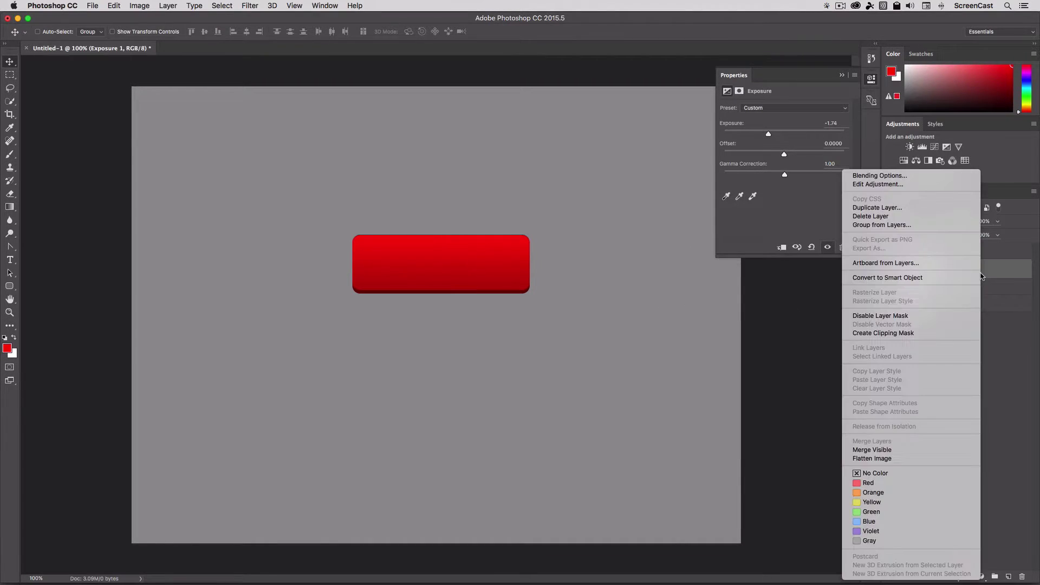
pyautogui.rightClick(980, 275)
pyautogui.click(1004, 268)
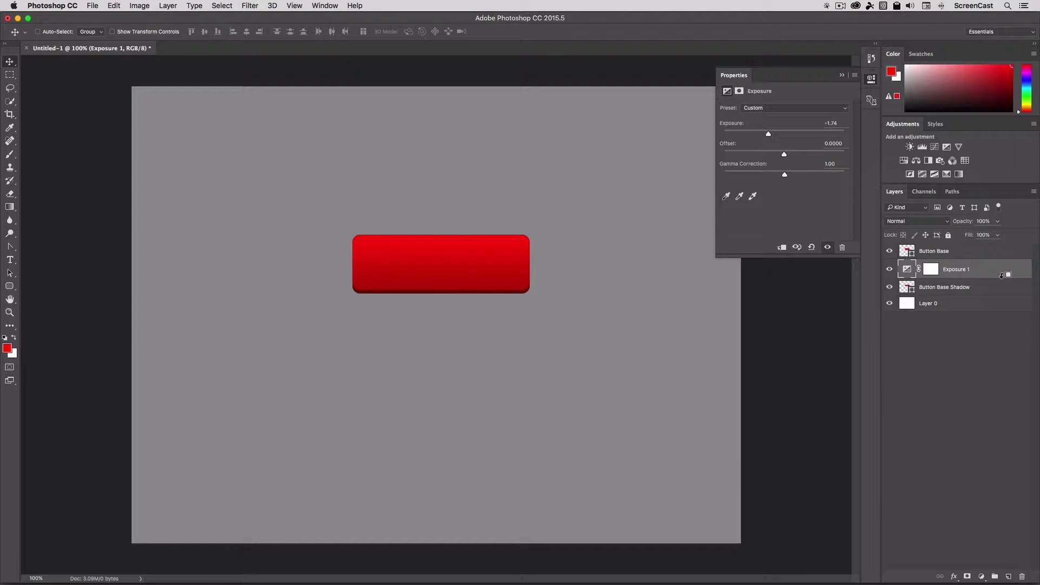
pyautogui.keyDown('alt'); pyautogui.click(1002, 275); pyautogui.keyUp('alt')
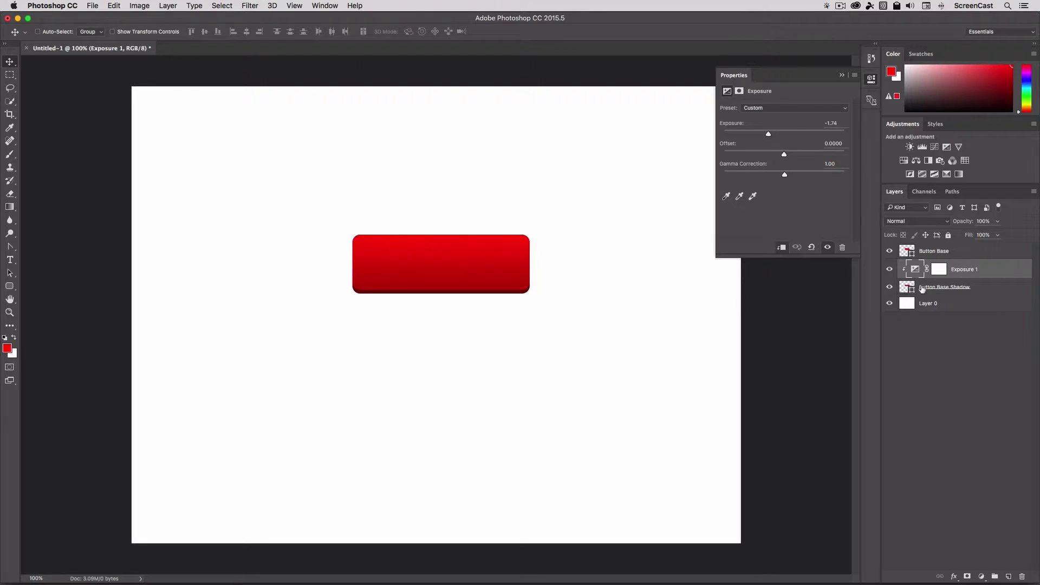
# - Compare the button with Button Base Shadow hidden and shown, raise the exposure adjustment slightly, and deselect all layers
pyautogui.click(889, 289)
pyautogui.click(889, 289)
pyautogui.moveTo(771, 136); pyautogui.dragTo(773, 137)
pyautogui.click(932, 369)
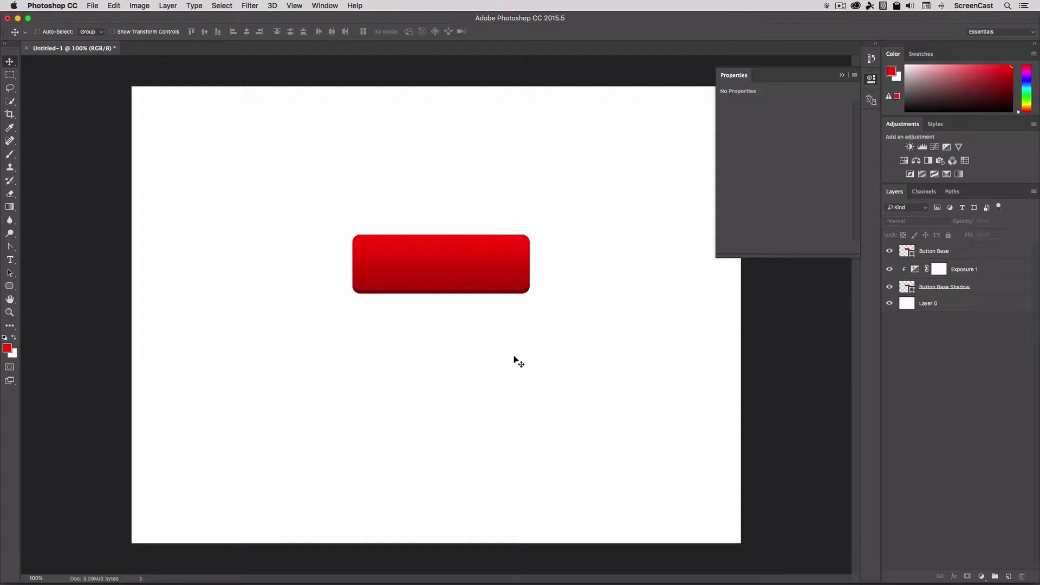
# - Try a thicker button edge by nudging Button Base Shadow down to Y 304 px, and move it back up to Y 296 px
pyautogui.click(979, 289)
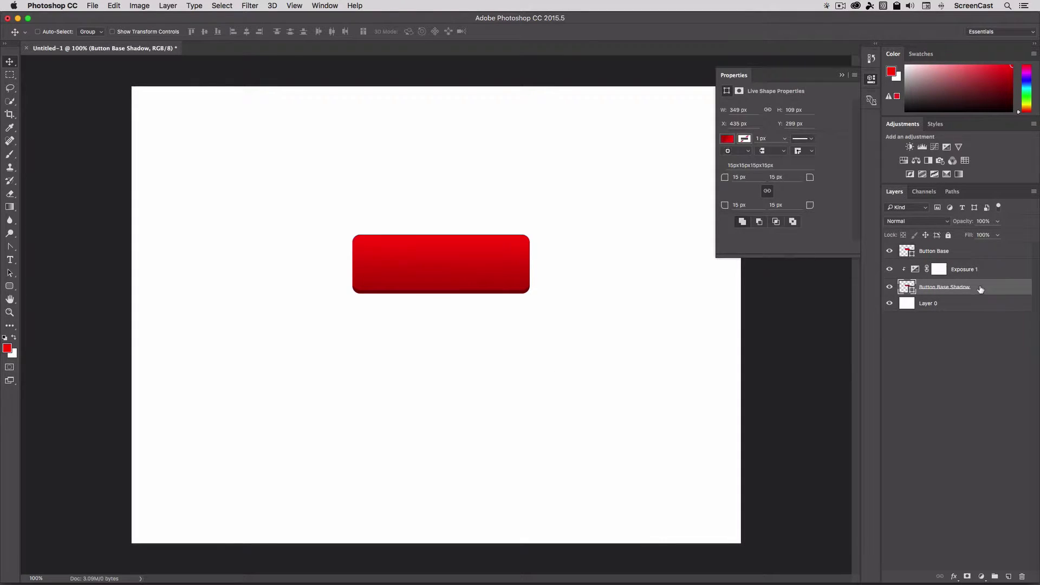
pyautogui.press('Down')
pyautogui.press('Down')
pyautogui.press('Down')
pyautogui.press('Down')
pyautogui.press('Down')
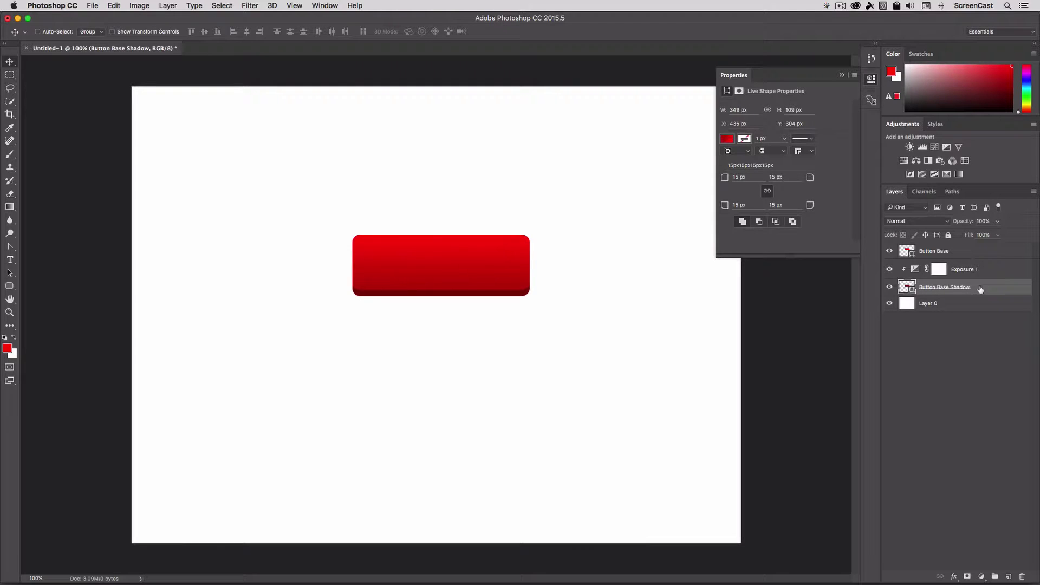
pyautogui.press('Up')
pyautogui.press('Up')
pyautogui.press('Up')
pyautogui.press('Up')
pyautogui.press('Up')
pyautogui.press('Up')
pyautogui.press('Up')
pyautogui.press('Up')
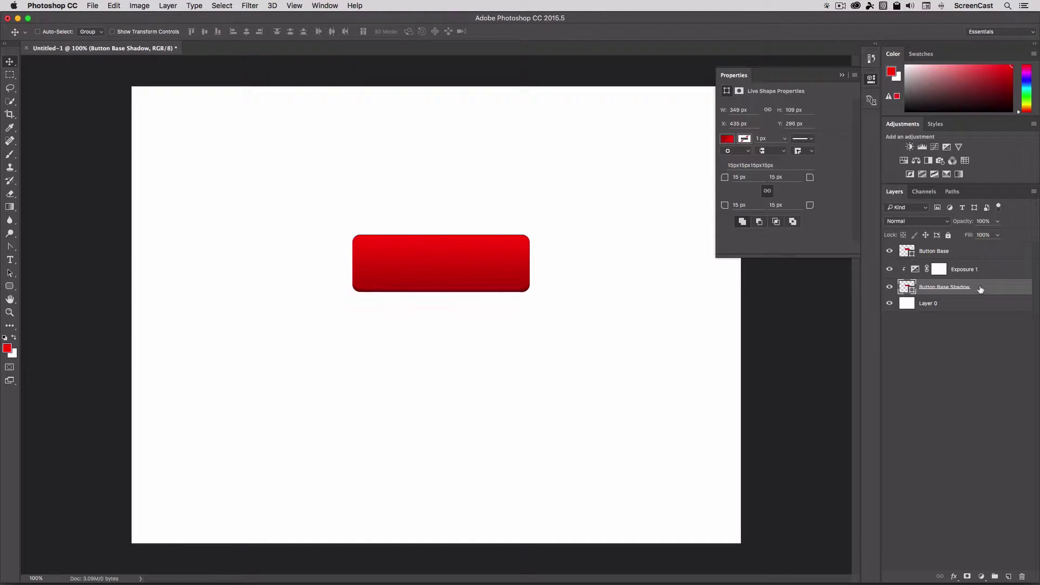
# - Nudge Button Base Shadow down a few pixels to thicken the button's dark lower edge, and deselect all layers
pyautogui.press('Down')
pyautogui.press('Down')
pyautogui.press('Down')
pyautogui.press('Up')
pyautogui.press('Down')
pyautogui.press('Up')
pyautogui.press('Down')
pyautogui.click(979, 362)
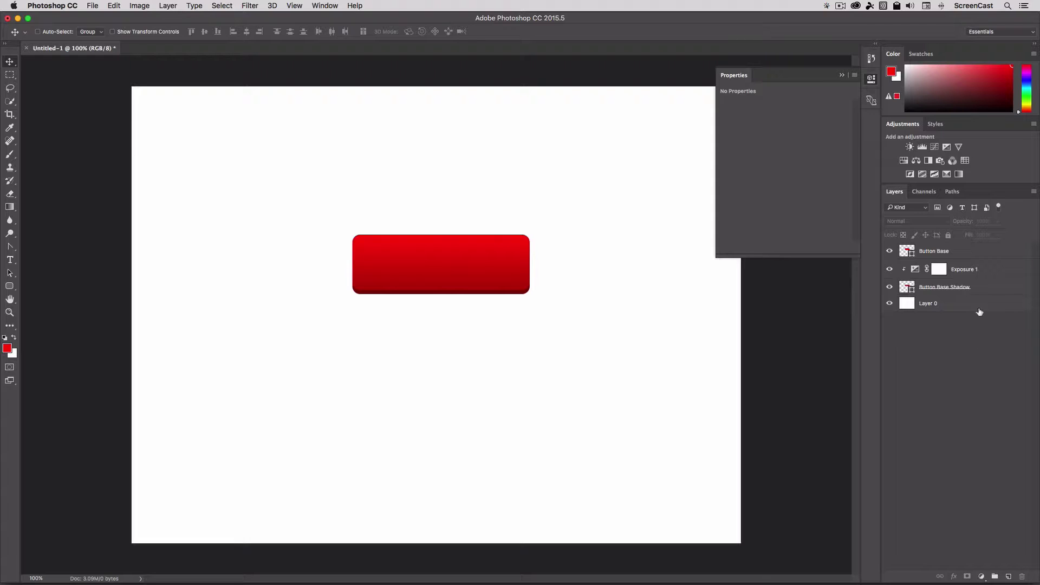
# - Reduce the height of the Button Base shape to 95 px and deselect the layer
pyautogui.click(949, 256)
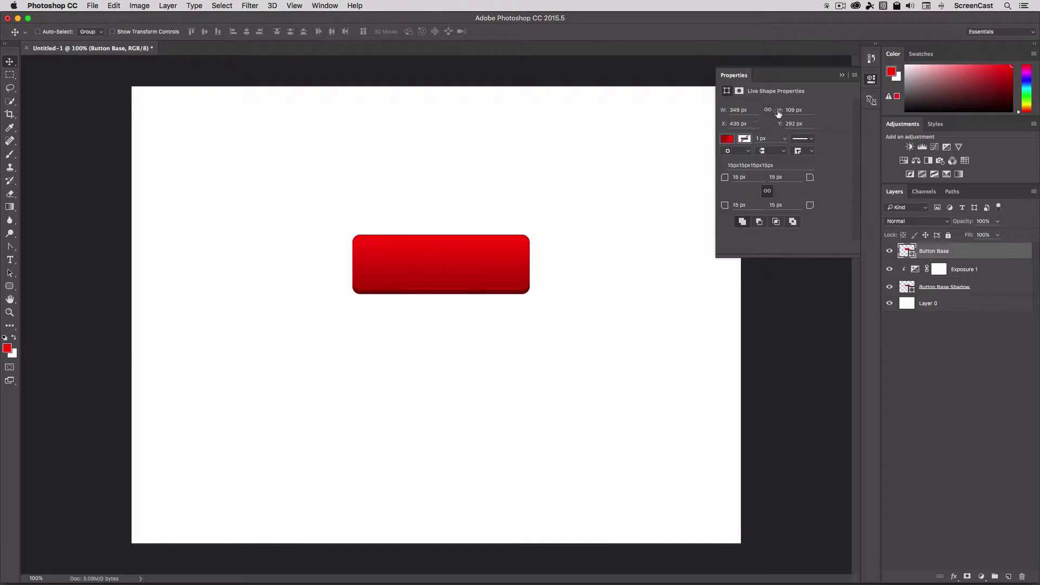
pyautogui.moveTo(779, 112); pyautogui.dragTo(775, 112)
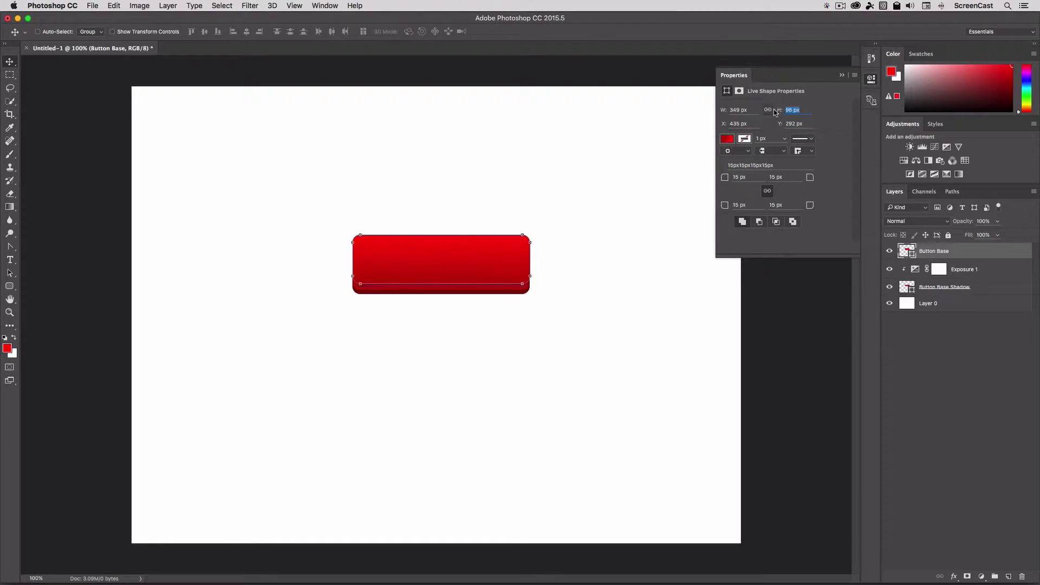
pyautogui.click(943, 316)
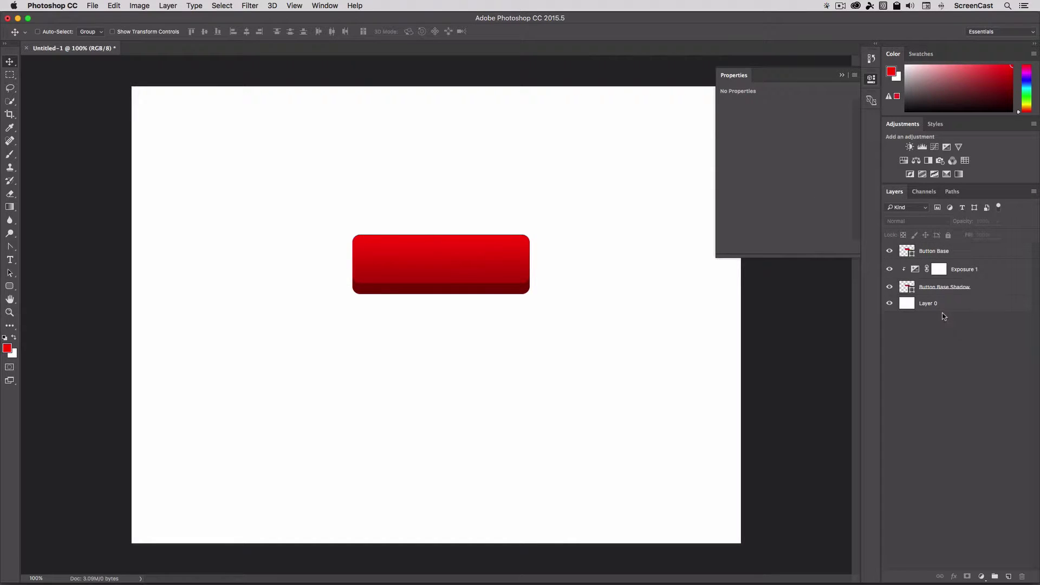
# - Nudge Button Base Shadow up to Y 286 px and reduce its height to 96 px
pyautogui.click(948, 291)
pyautogui.press('Up')
pyautogui.press('Up')
pyautogui.press('Up')
pyautogui.press('Up')
pyautogui.press('Up')
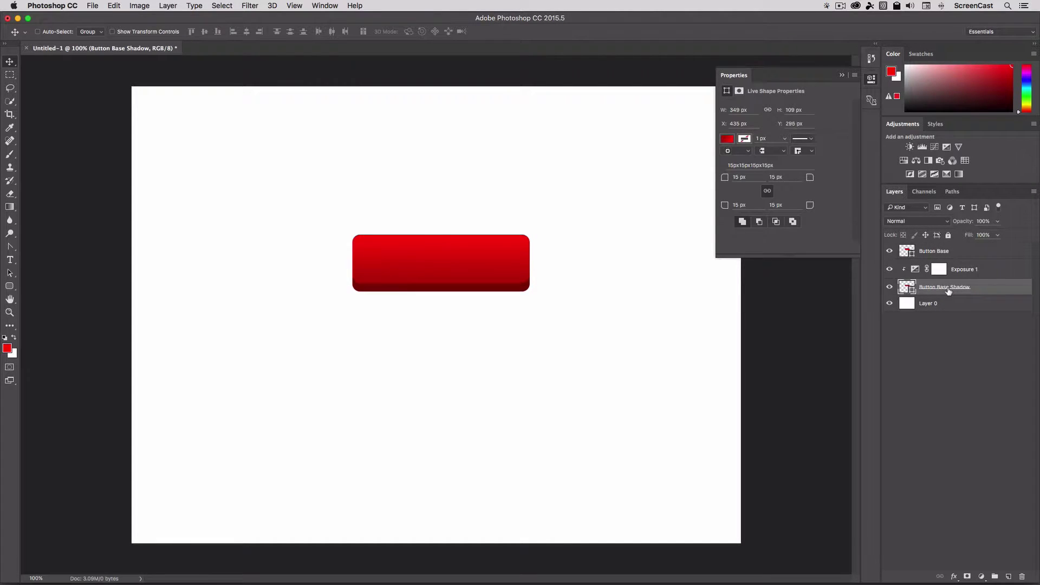
pyautogui.press('Up')
pyautogui.press('Up')
pyautogui.press('Up')
pyautogui.press('Up')
pyautogui.press('Up')
pyautogui.press('Up')
pyautogui.press('Up')
pyautogui.press('Up')
pyautogui.press('Up')
pyautogui.press('Up')
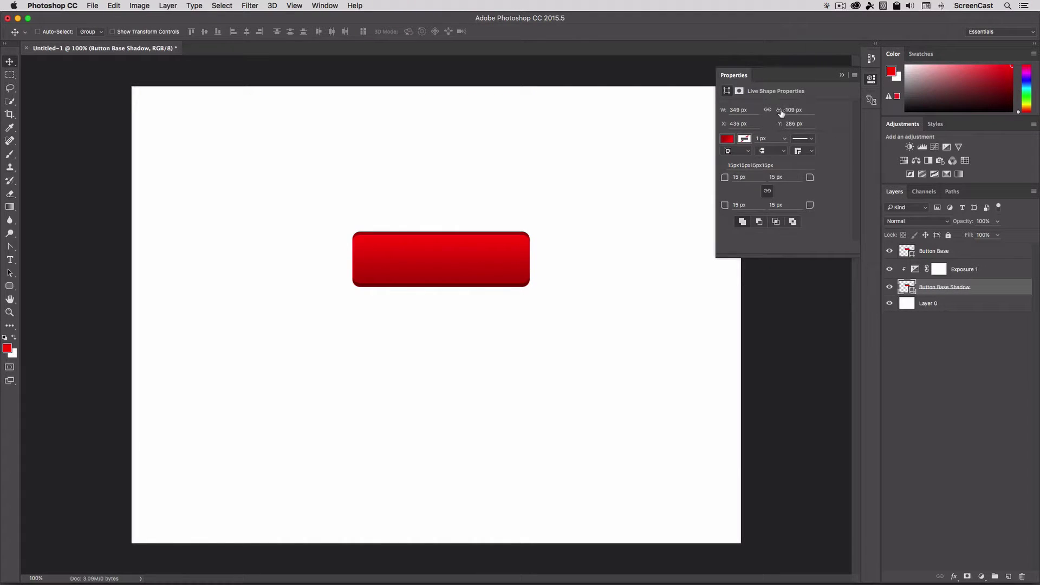
pyautogui.moveTo(780, 112); pyautogui.dragTo(774, 112)
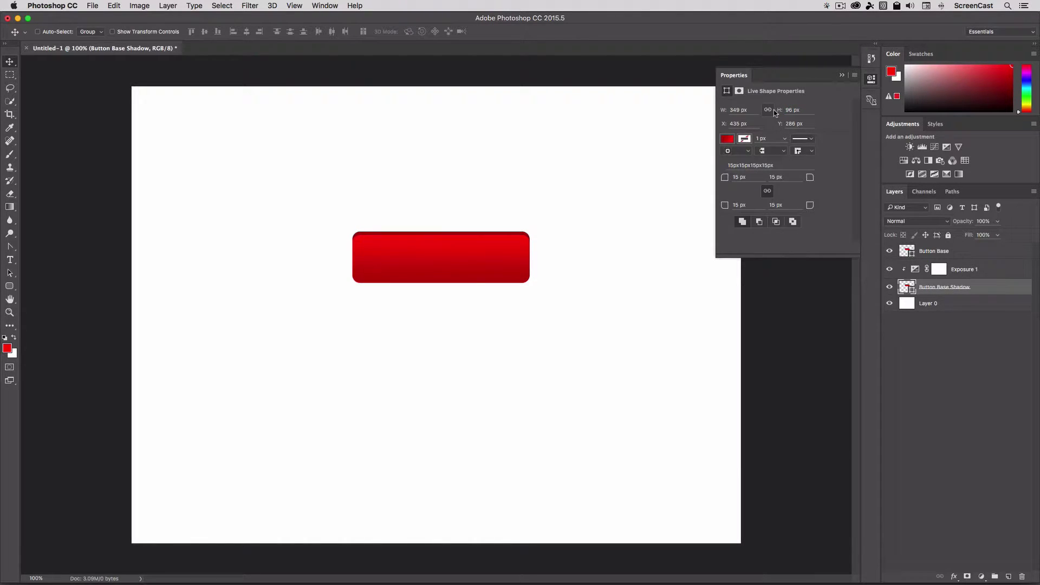
# - Nudge the shortened Button Base Shadow back down so a thin dark strip extends below Button Base, and deselect all layers
pyautogui.press('Down')
pyautogui.press('Down')
pyautogui.press('Down')
pyautogui.press('Down')
pyautogui.press('Down')
pyautogui.press('Down')
pyautogui.press('Down')
pyautogui.press('Down')
pyautogui.press('Down')
pyautogui.press('Down')
pyautogui.press('Down')
pyautogui.press('Down')
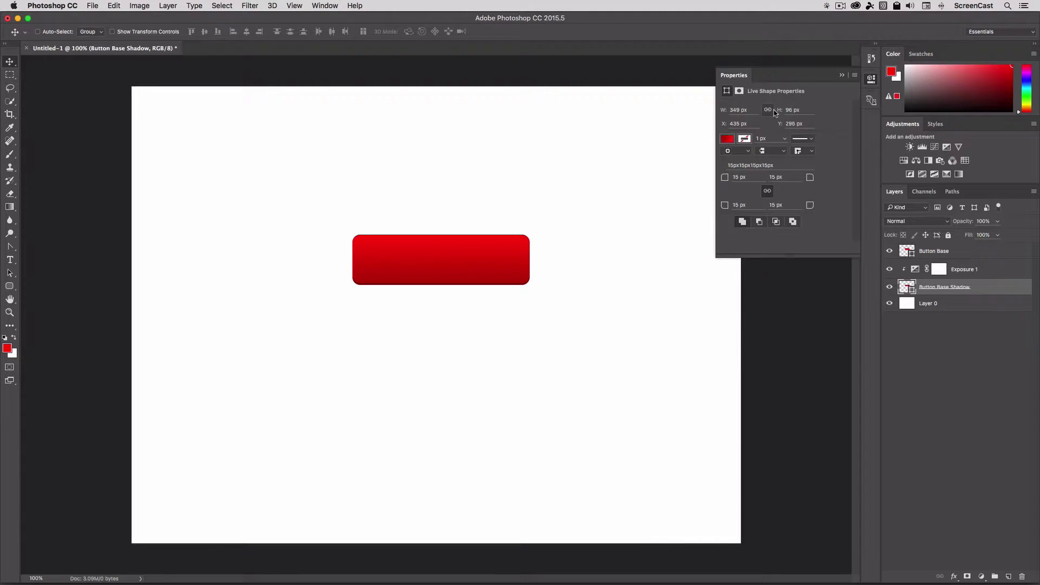
pyautogui.press('Down')
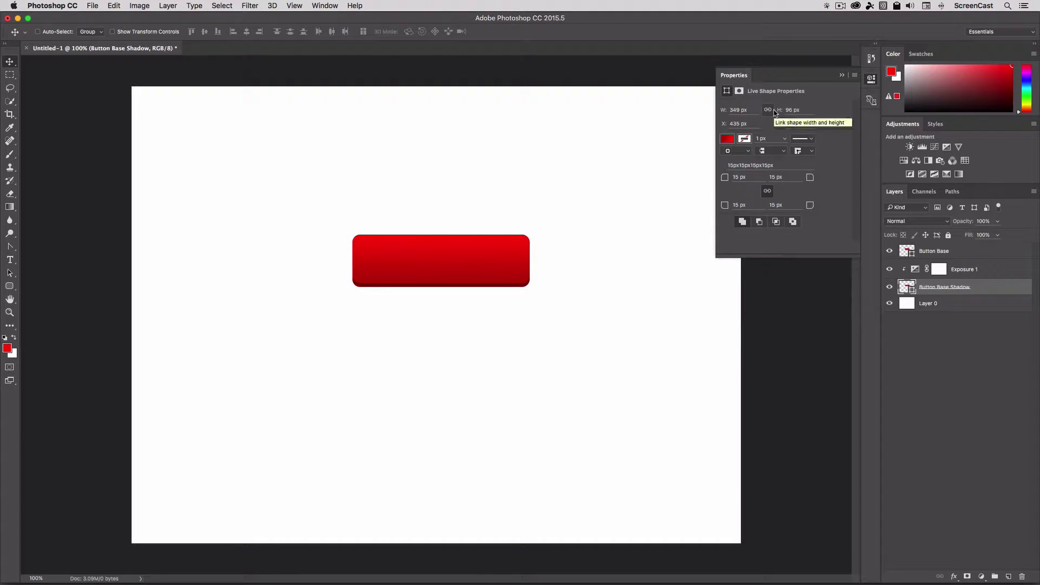
pyautogui.click(951, 334)
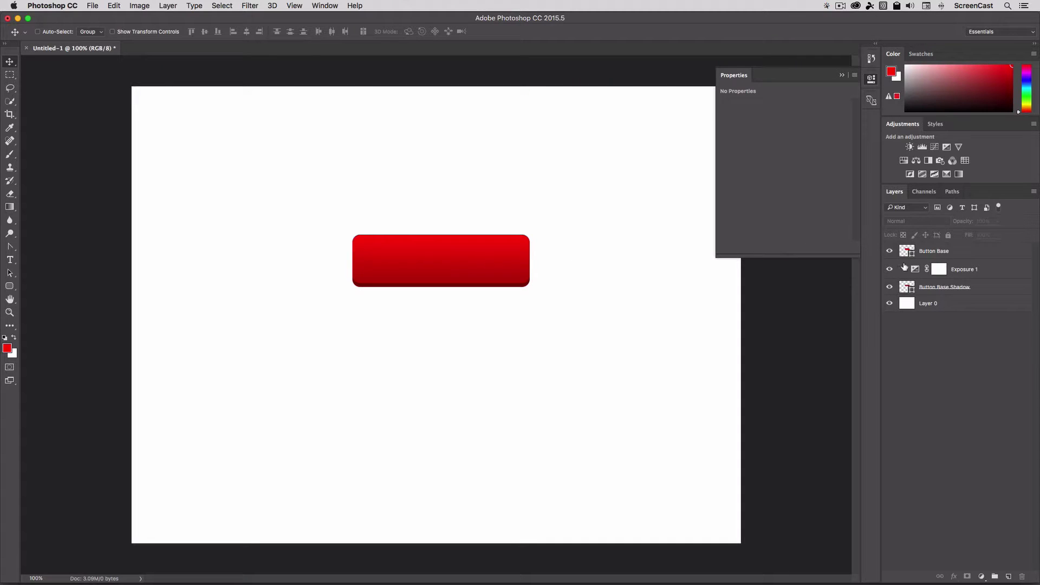
# - Give the Button Base shape a solid white stroke, keeping the 1 px width
pyautogui.click(923, 261)
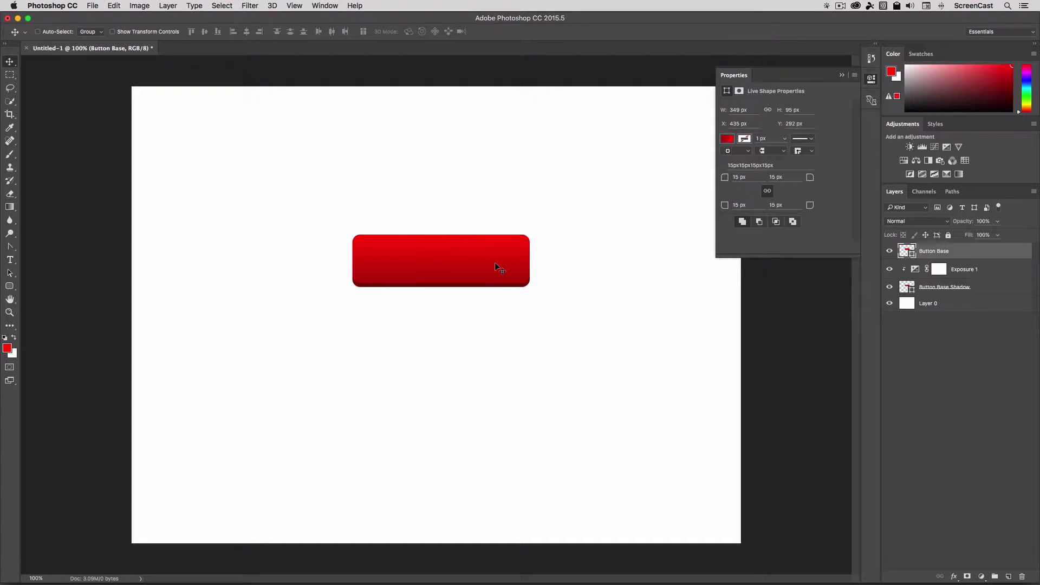
pyautogui.press('super+plus')
pyautogui.press('super+plus')
pyautogui.press('super+plus')
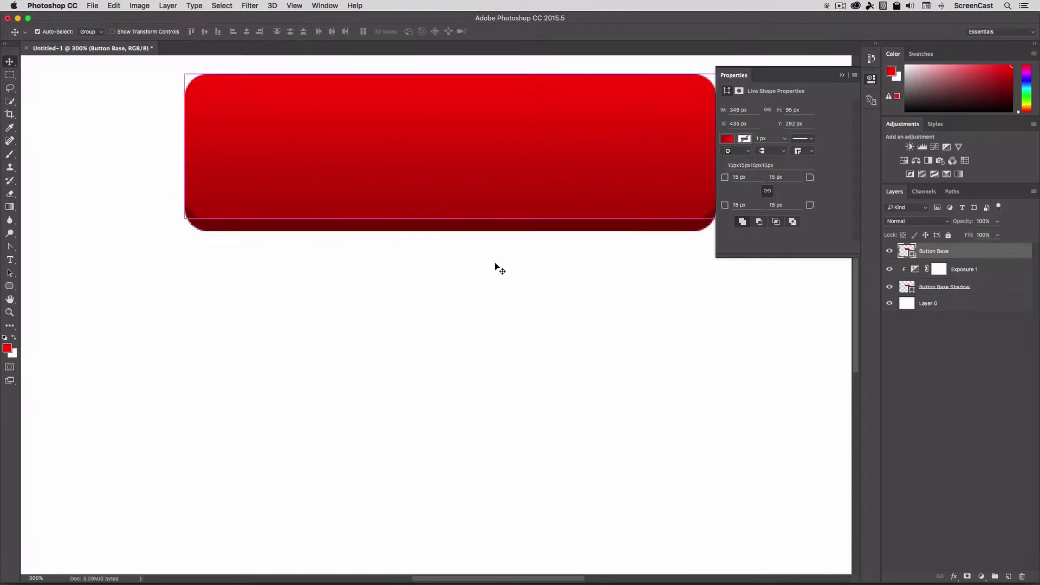
pyautogui.moveTo(492, 234); pyautogui.dragTo(455, 420)
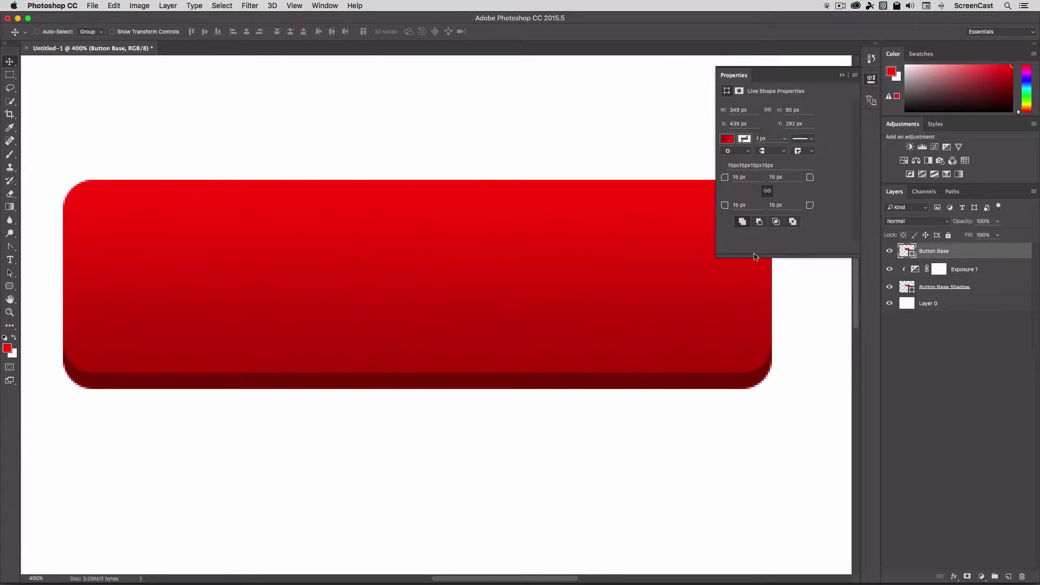
pyautogui.keyDown('alt'); pyautogui.keyDown('super'); pyautogui.click(579, 283); pyautogui.keyUp('super'); pyautogui.keyUp('alt')
pyautogui.moveTo(579, 284); pyautogui.dragTo(525, 291)
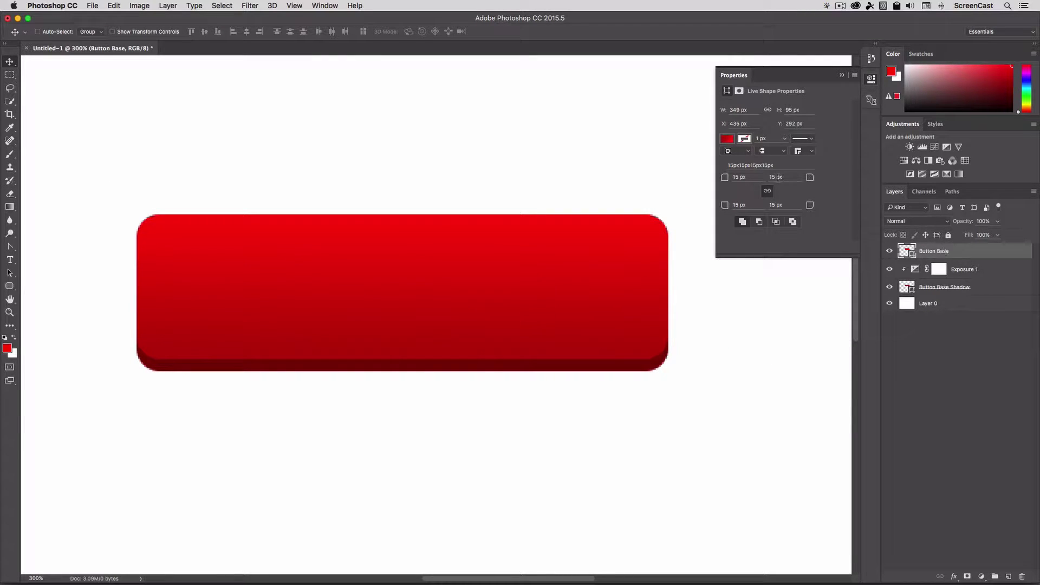
pyautogui.click(744, 139)
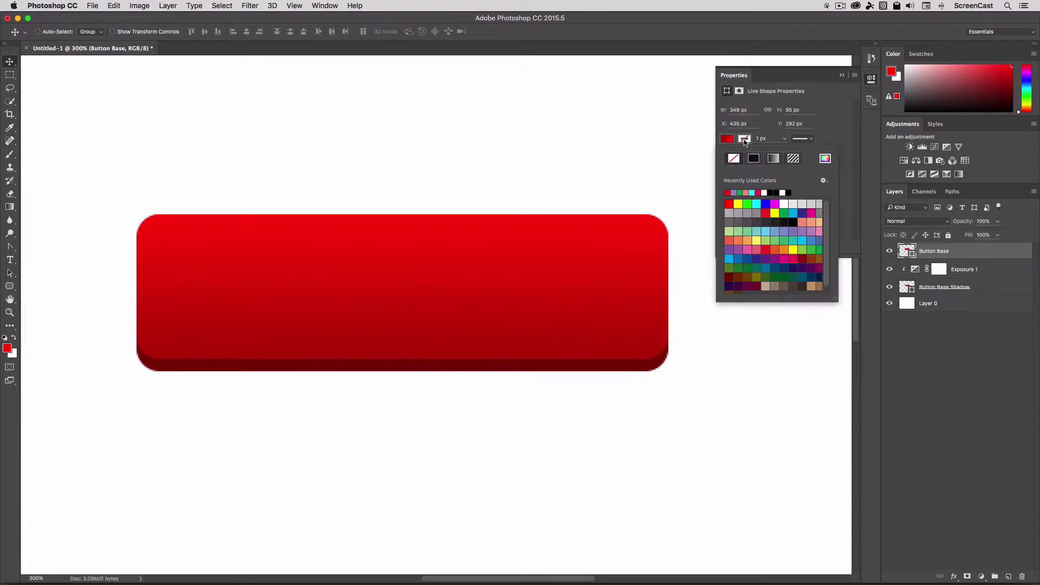
pyautogui.click(765, 192)
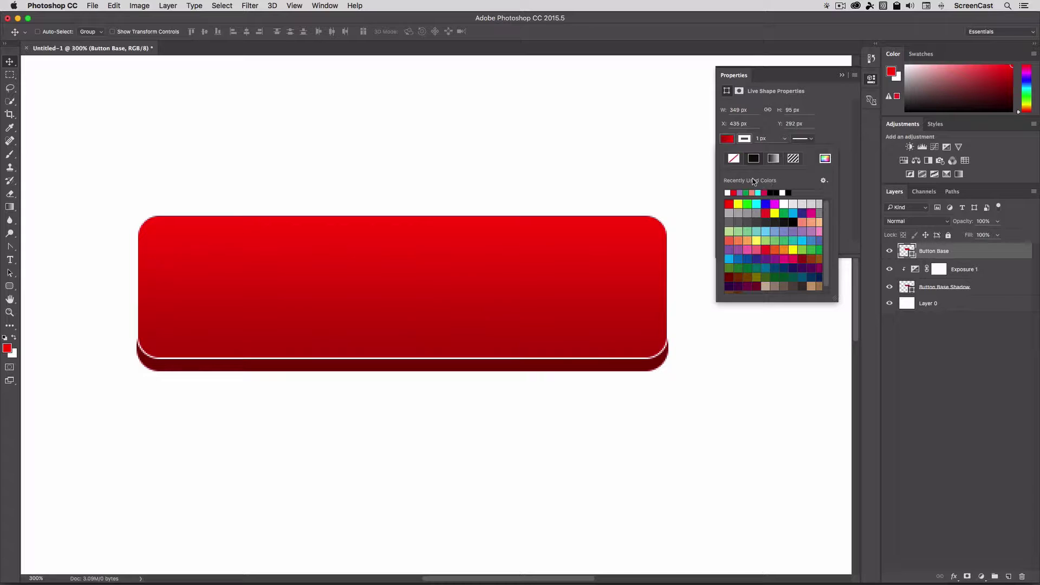
# - Set the foreground color to very dark red #3d0000 and fill the Layer 0 background with it
pyautogui.click(942, 309)
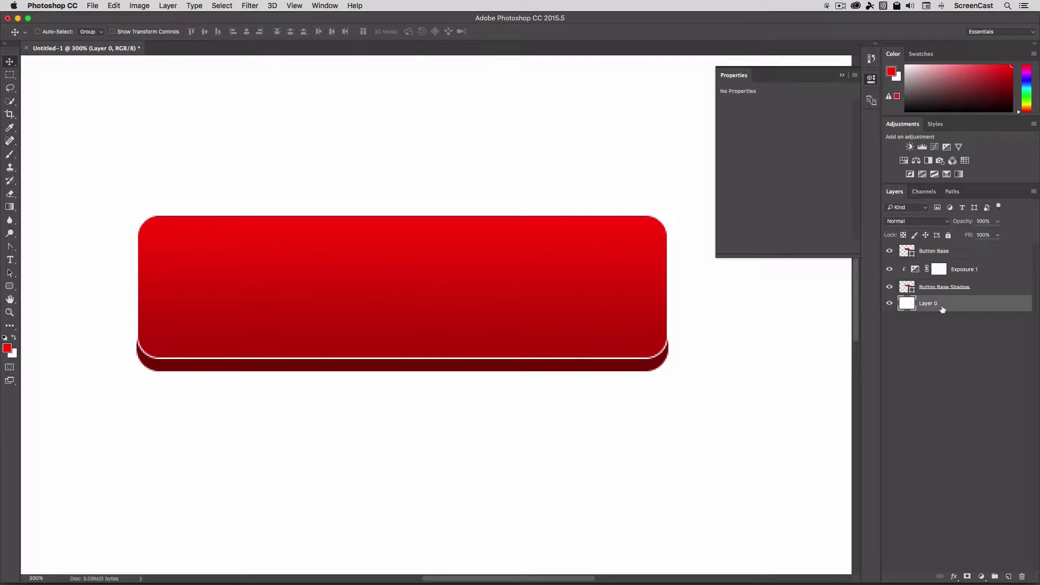
pyautogui.hotkey('alt', 'BackSpace')
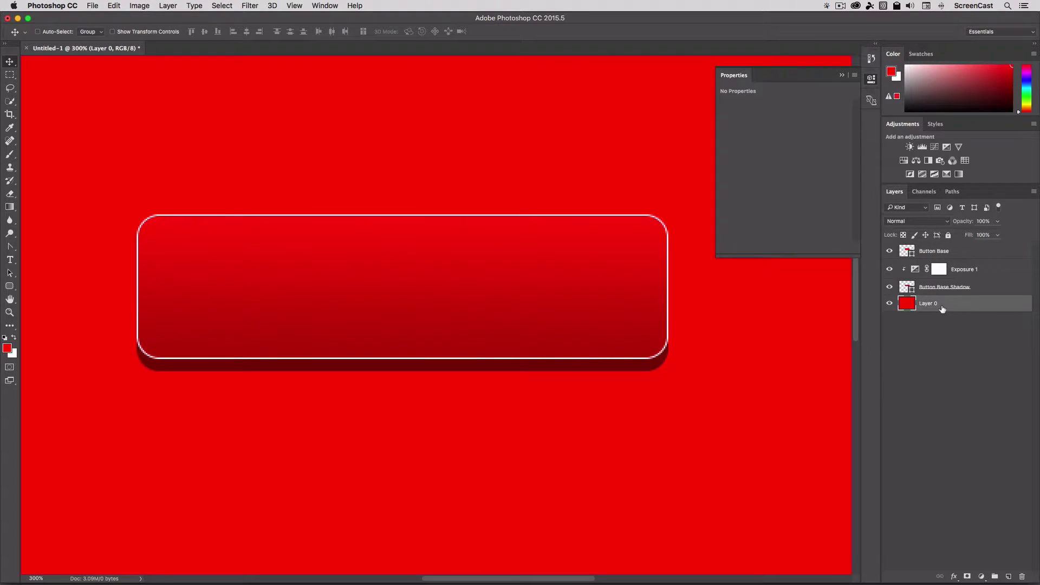
pyautogui.click(7, 347)
pyautogui.moveTo(646, 327); pyautogui.dragTo(649, 351)
pyautogui.click(648, 316)
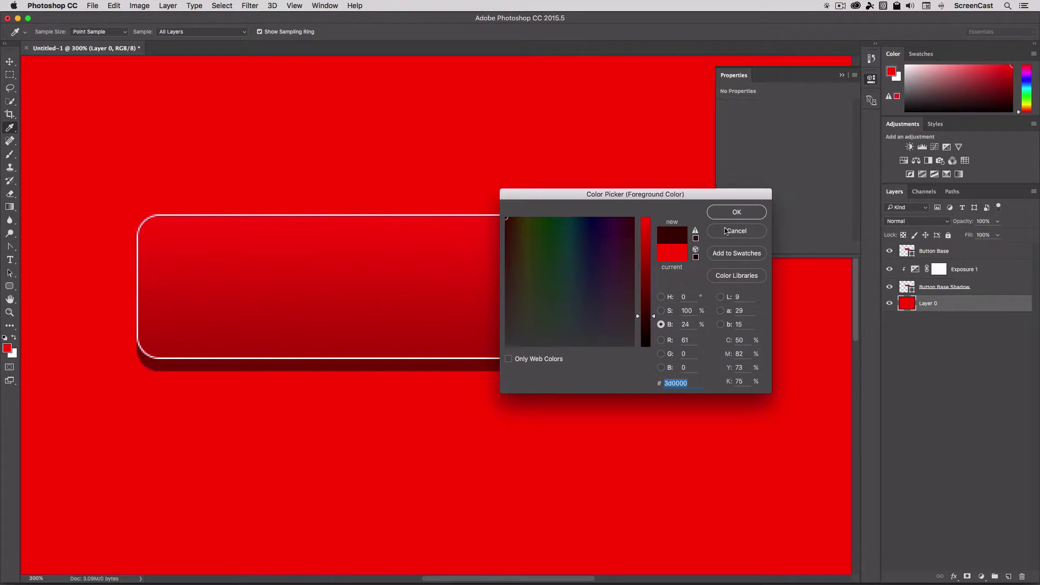
pyautogui.click(737, 211)
pyautogui.hotkey('alt', 'BackSpace')
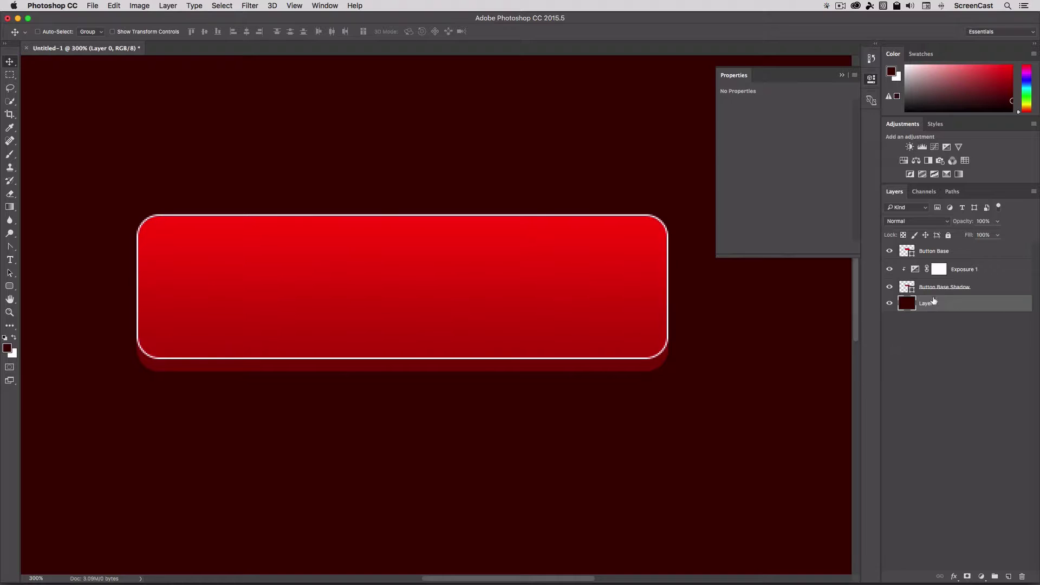
# - Change the Button Base stroke from a solid color to a linear gradient at 90 degrees
pyautogui.click(935, 260)
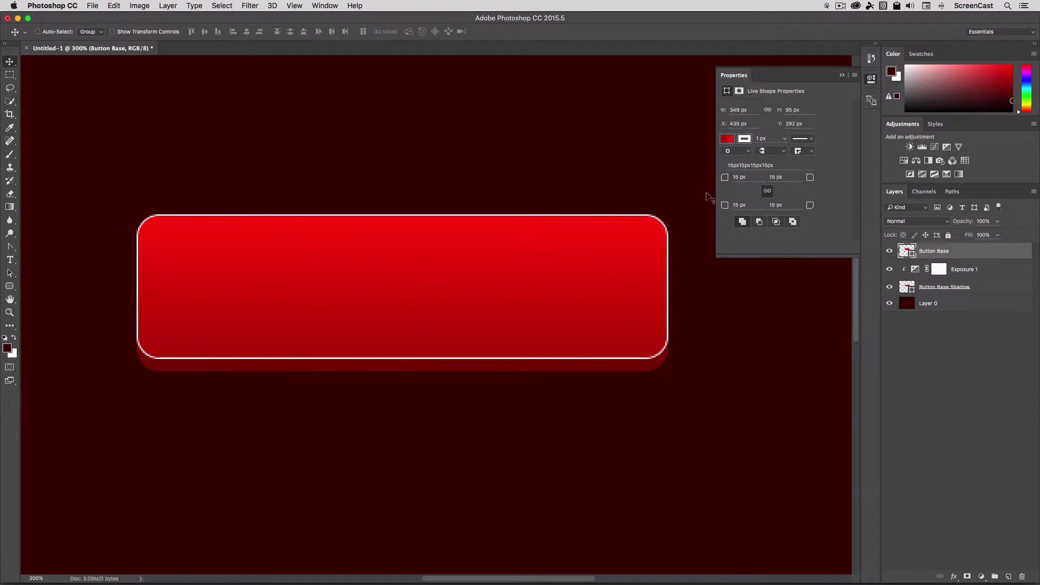
pyautogui.click(745, 139)
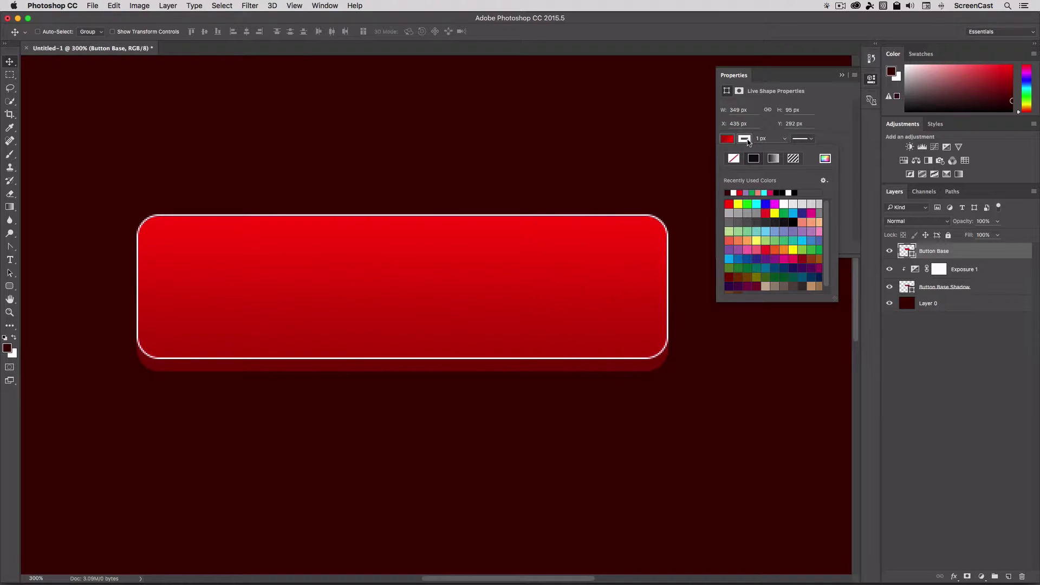
pyautogui.click(772, 159)
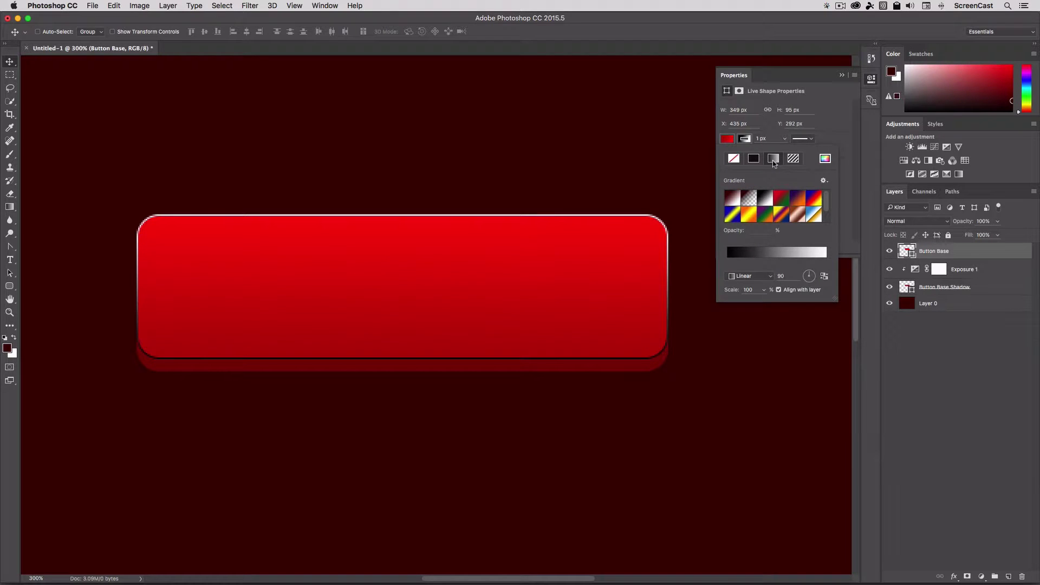
# - Edit the stroke gradient and change its black starting color stop to white
pyautogui.click(763, 265)
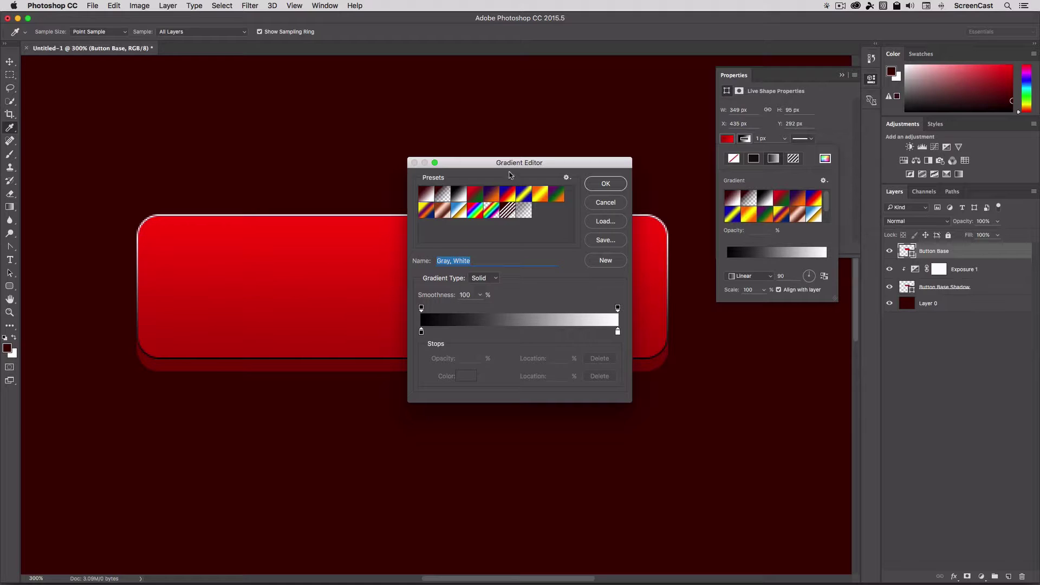
pyautogui.moveTo(514, 166); pyautogui.dragTo(600, 265)
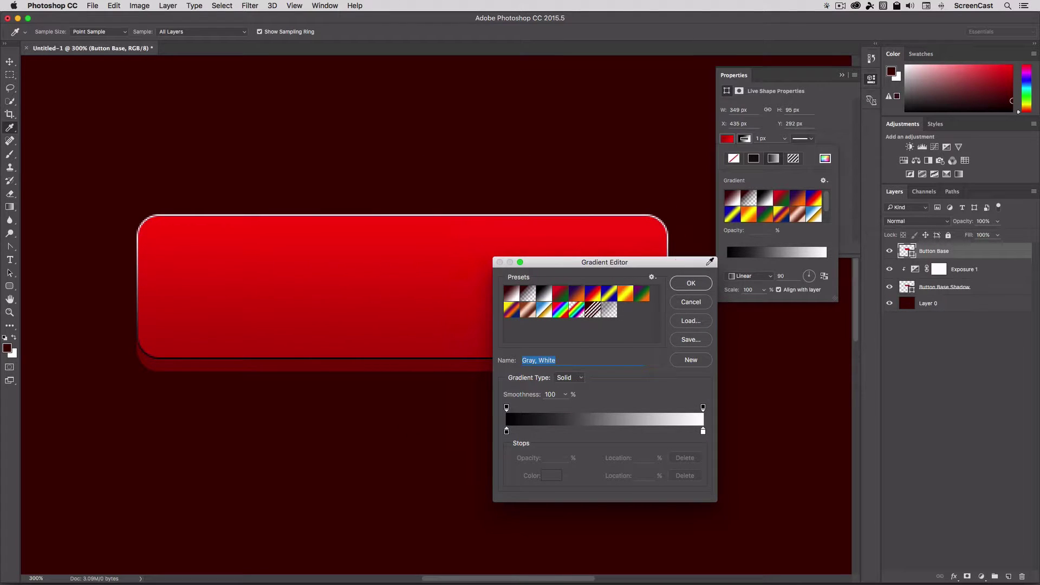
pyautogui.moveTo(684, 265); pyautogui.dragTo(873, 322)
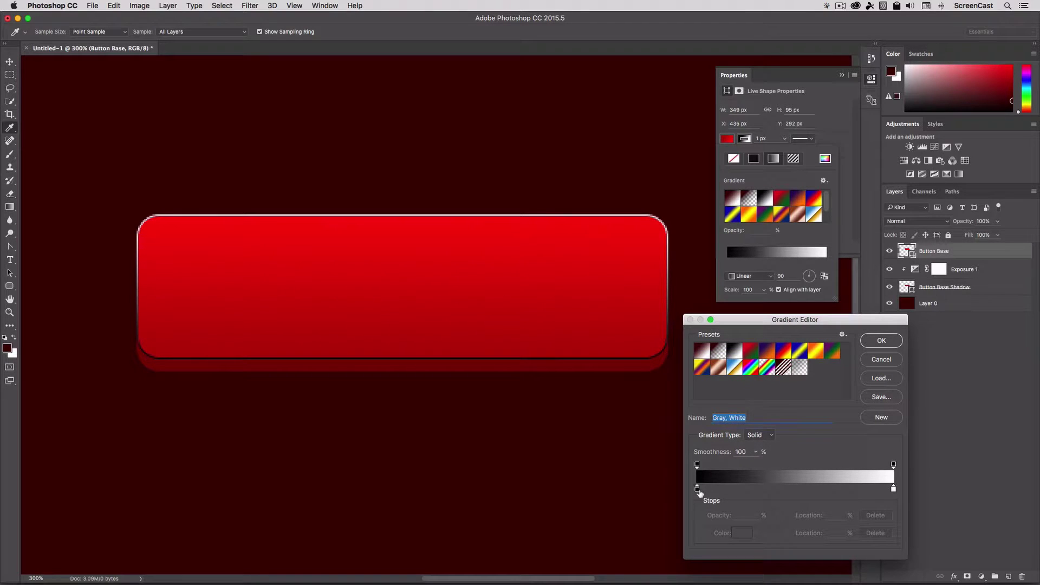
pyautogui.doubleClick(698, 490)
pyautogui.moveTo(644, 342); pyautogui.dragTo(657, 216)
pyautogui.click(725, 214)
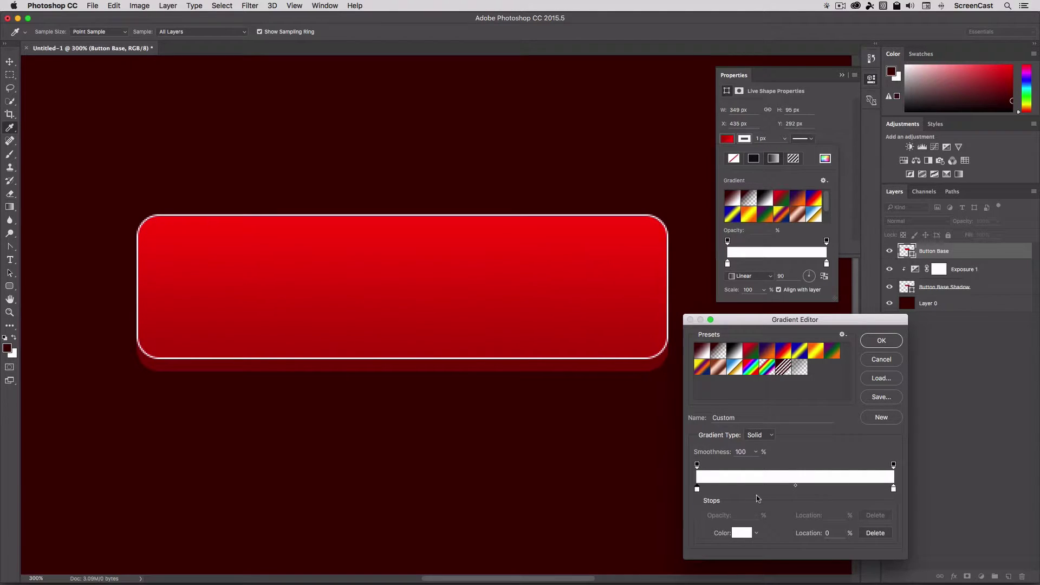
# - Set the opacity of the stroke gradient's starting stop to 0% so the stroke fades out toward the button's bottom
pyautogui.click(696, 464)
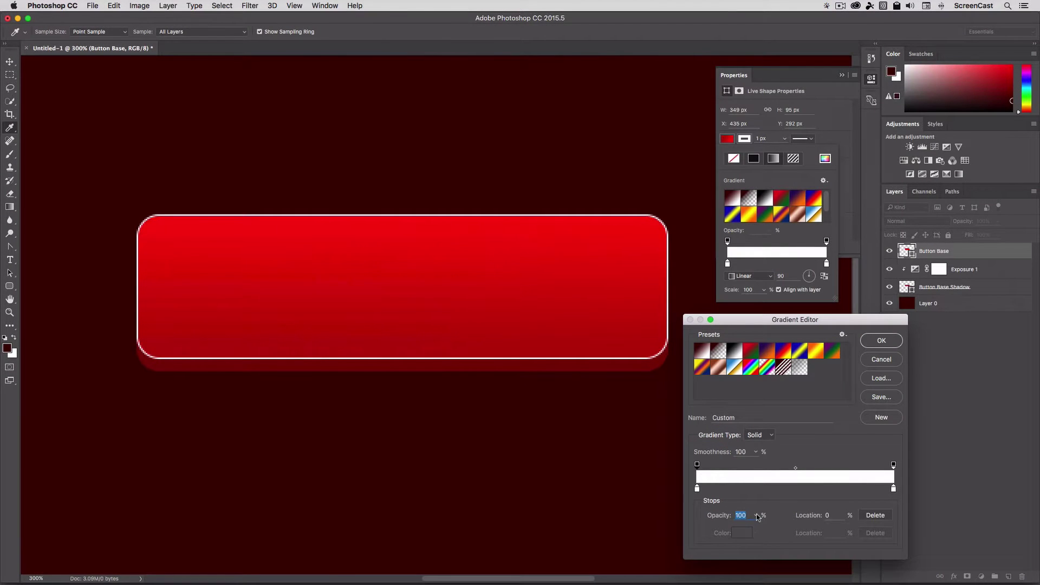
pyautogui.click(756, 516)
pyautogui.moveTo(753, 528); pyautogui.dragTo(691, 529)
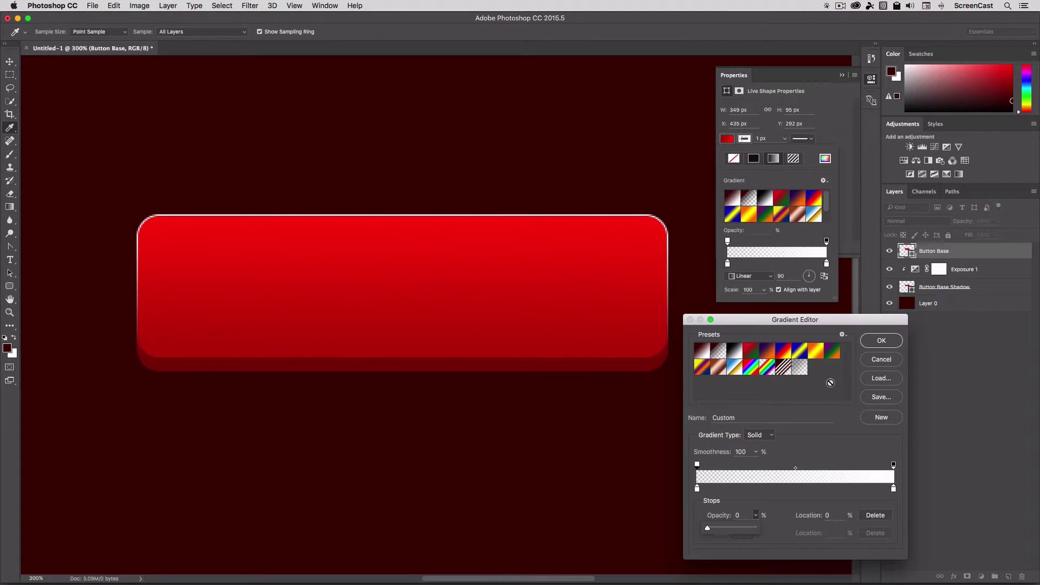
pyautogui.moveTo(799, 326)
pyautogui.mouseDown()
pyautogui.moveTo(769, 382)
pyautogui.moveTo(794, 339)
pyautogui.mouseUp()
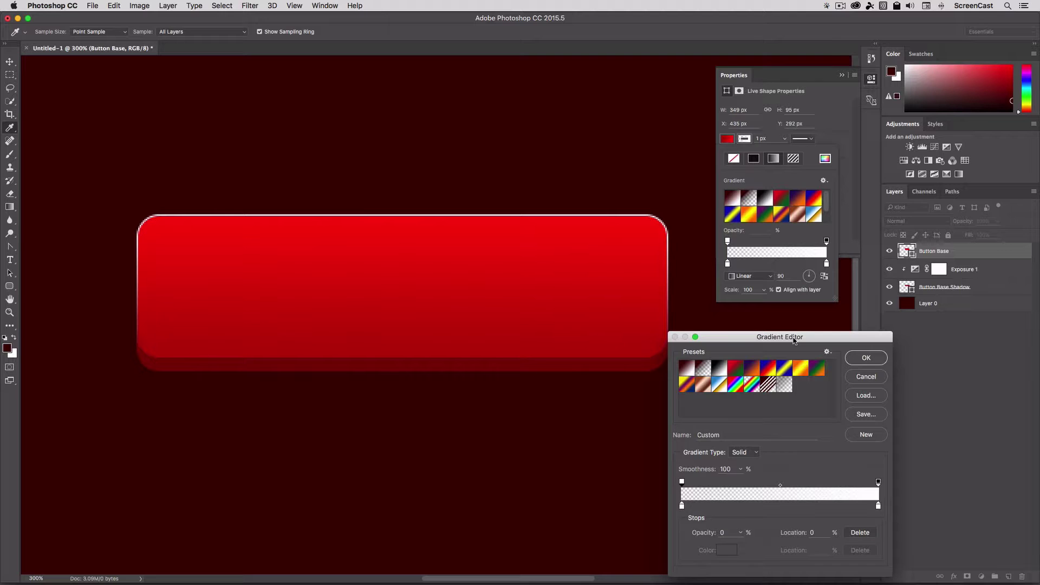
pyautogui.moveTo(794, 339); pyautogui.dragTo(849, 301)
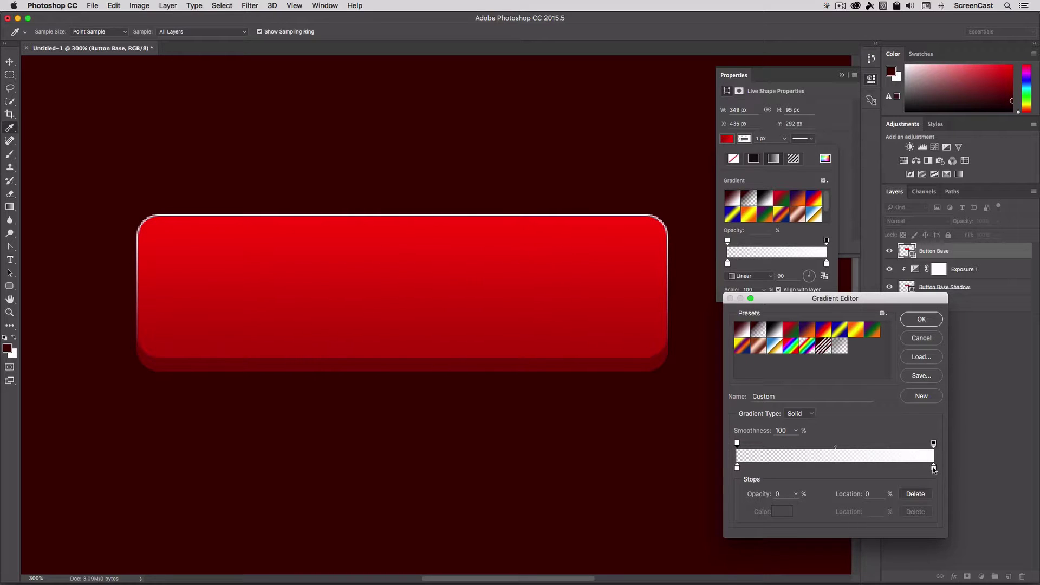
pyautogui.click(933, 468)
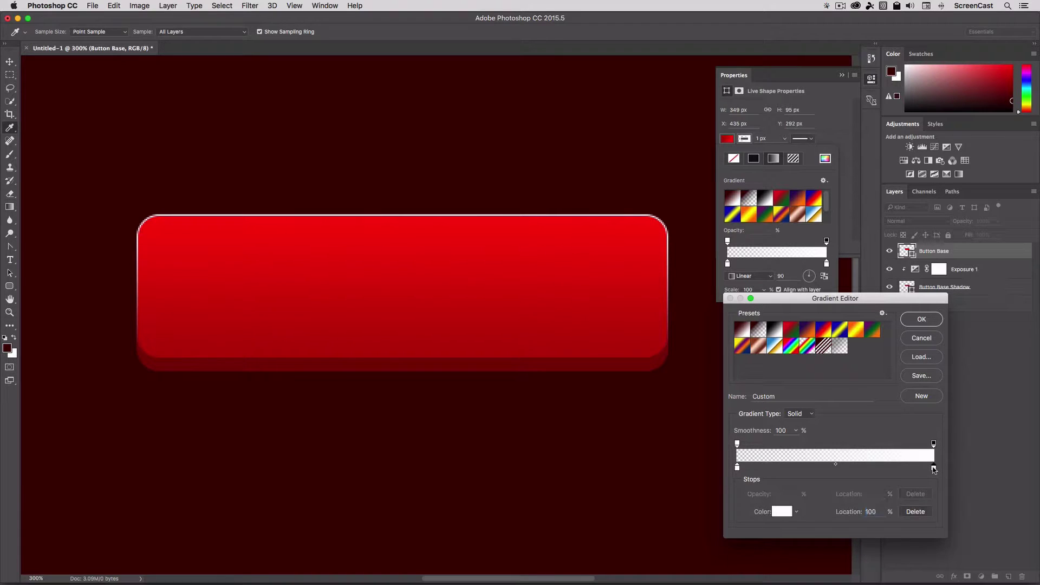
pyautogui.click(795, 431)
pyautogui.click(831, 429)
# - Lower the opacity of the stroke gradient's end stop to 74% and apply the gradient
pyautogui.click(932, 443)
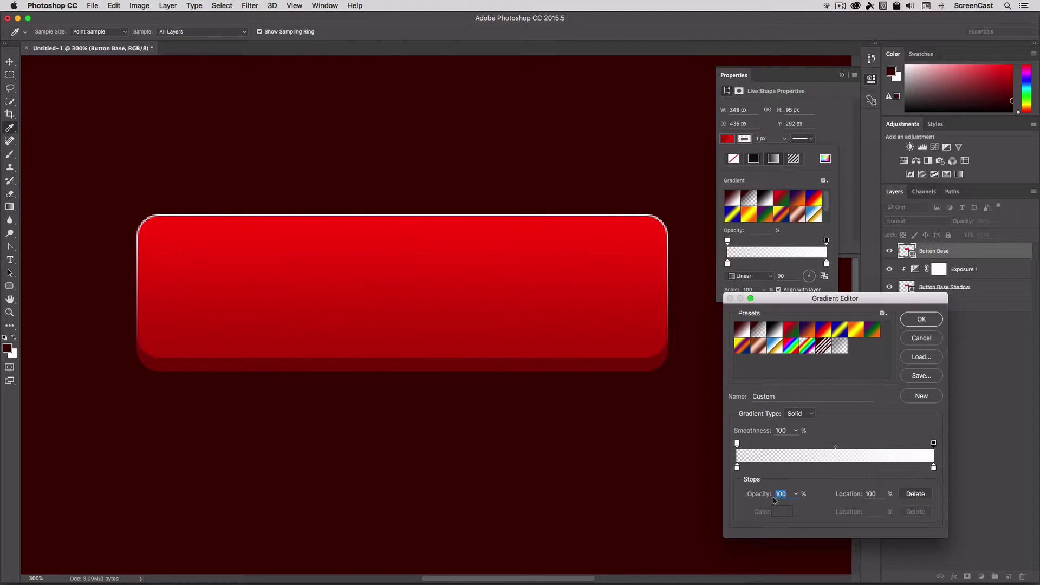
pyautogui.click(797, 494)
pyautogui.moveTo(795, 506)
pyautogui.mouseDown()
pyautogui.moveTo(752, 506)
pyautogui.moveTo(780, 505)
pyautogui.mouseUp()
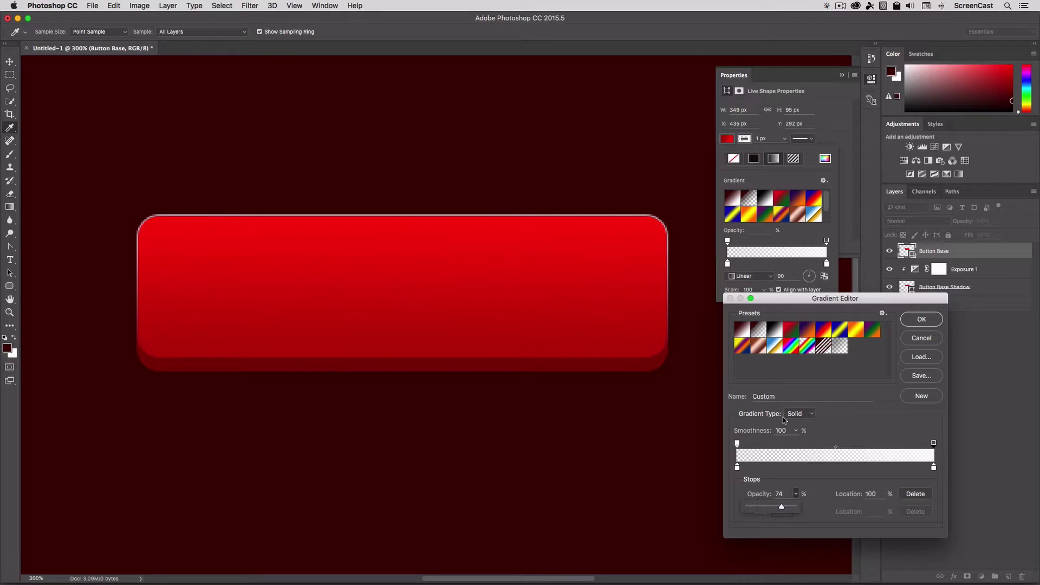
pyautogui.click(922, 321)
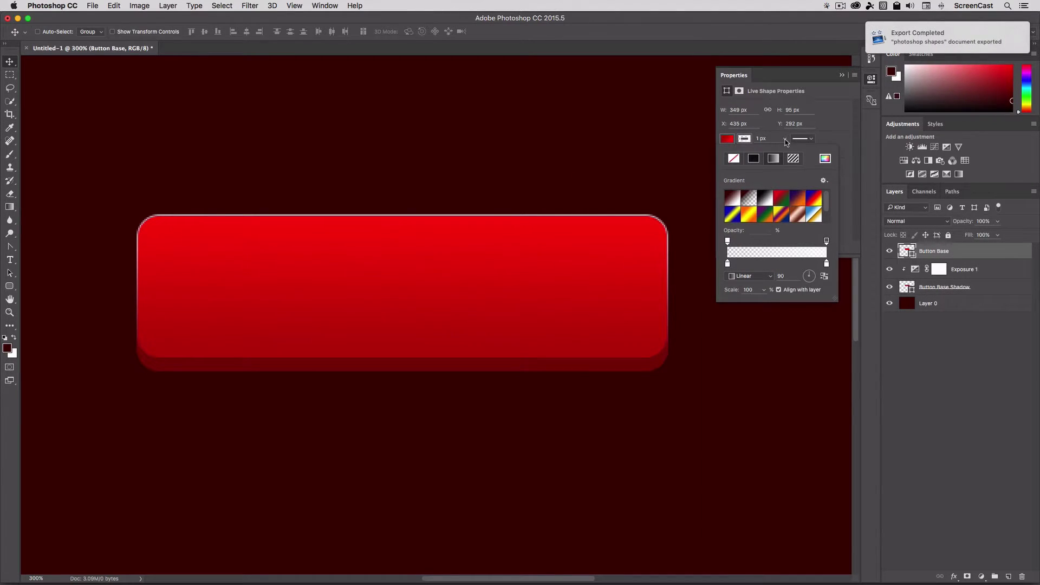
# - Widen the Button Base stroke to 10.84 px and try the center and outside alignments before returning it to inside
pyautogui.click(785, 140)
pyautogui.moveTo(783, 150); pyautogui.dragTo(790, 151)
pyautogui.click(731, 152)
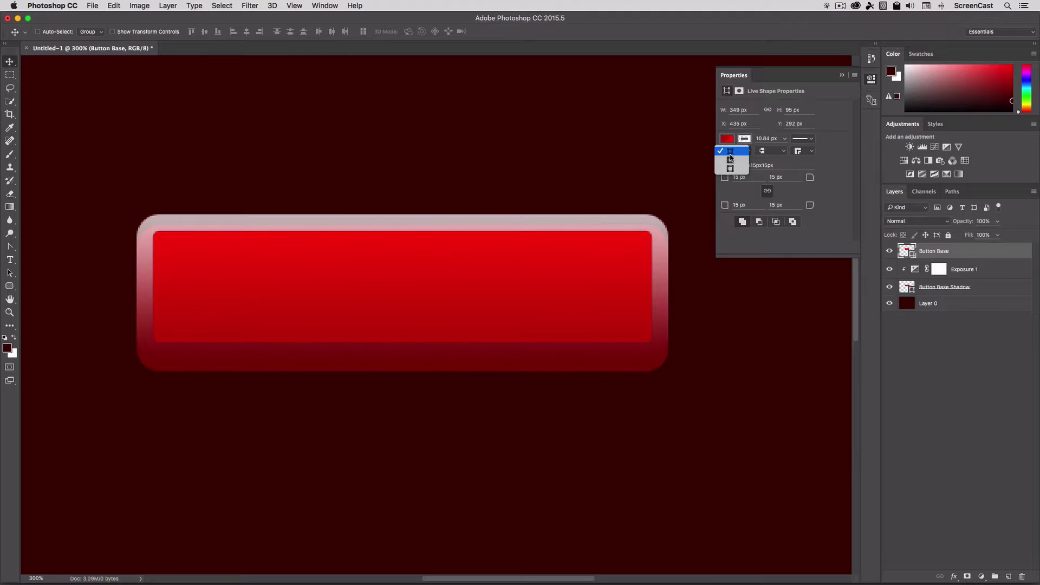
pyautogui.click(733, 161)
pyautogui.click(733, 151)
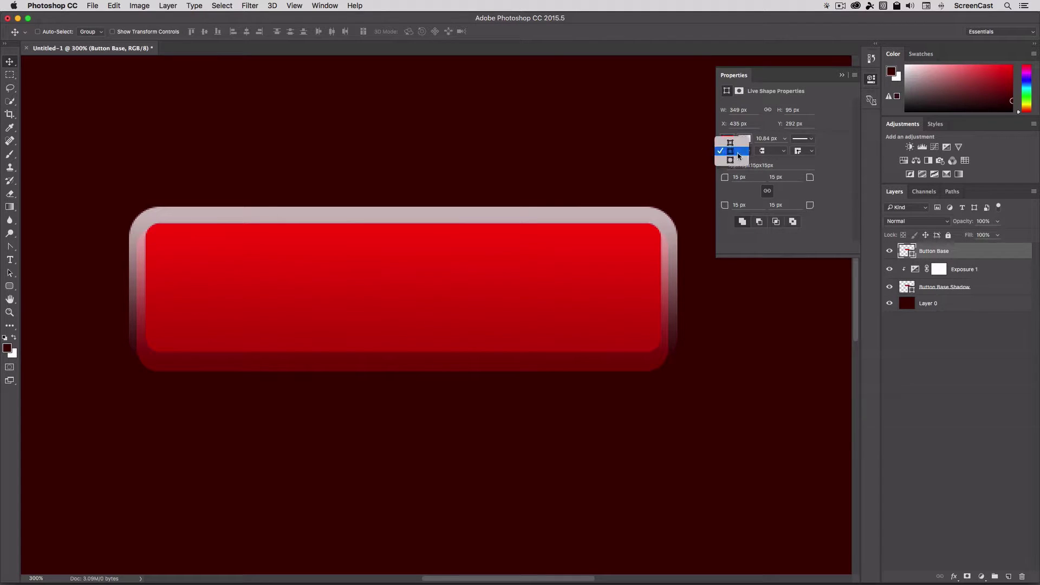
pyautogui.click(737, 161)
pyautogui.click(732, 151)
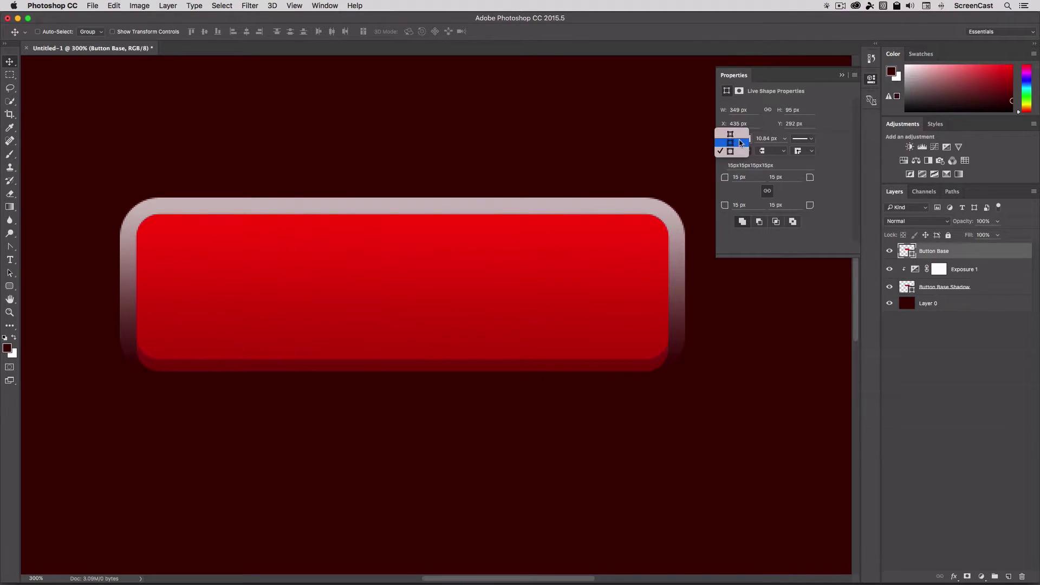
pyautogui.click(741, 139)
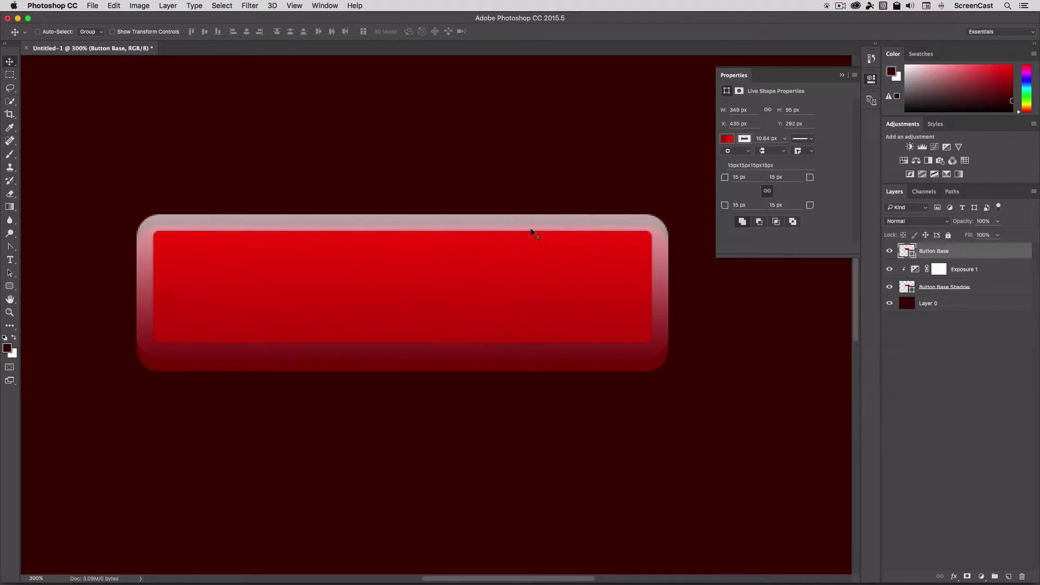
# - Inspect the button's upper-right corner at 1600% and turn off the pixel grid display
pyautogui.press('z')
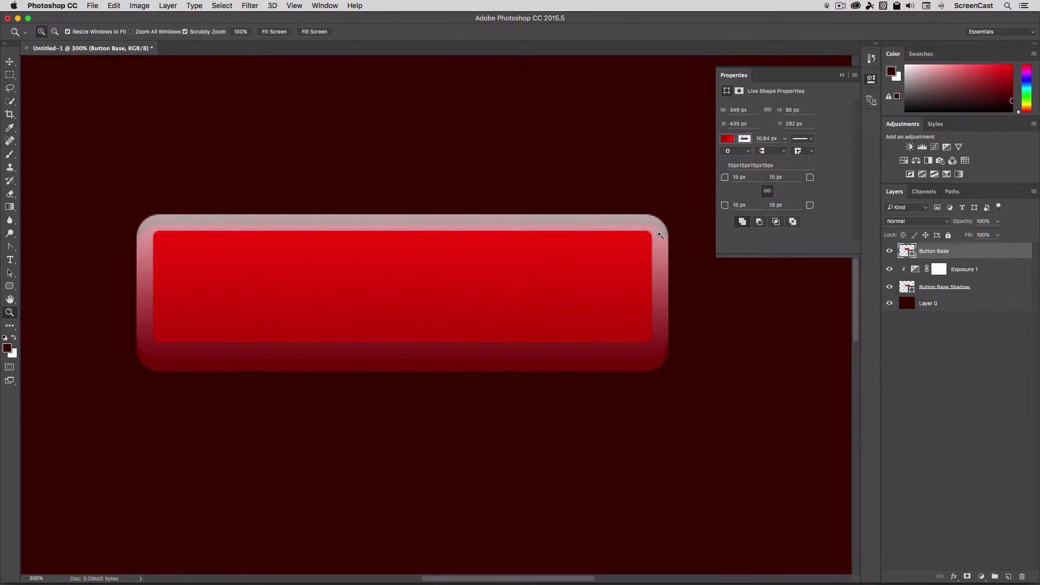
pyautogui.click(659, 231)
pyautogui.click(659, 232)
pyautogui.click(659, 232)
pyautogui.click(659, 232)
pyautogui.click(659, 232)
pyautogui.click(659, 232)
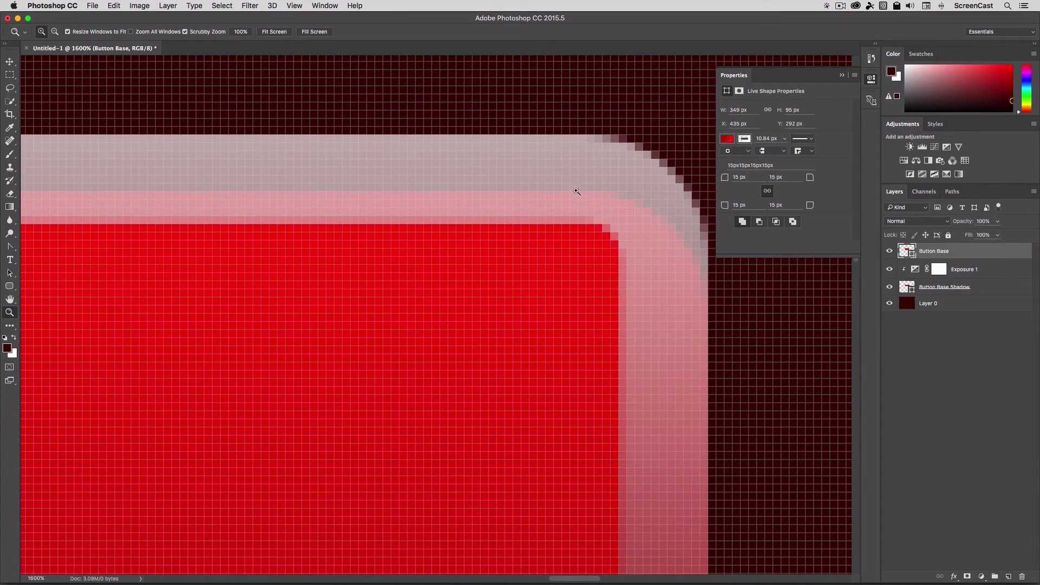
pyautogui.click(328, 5)
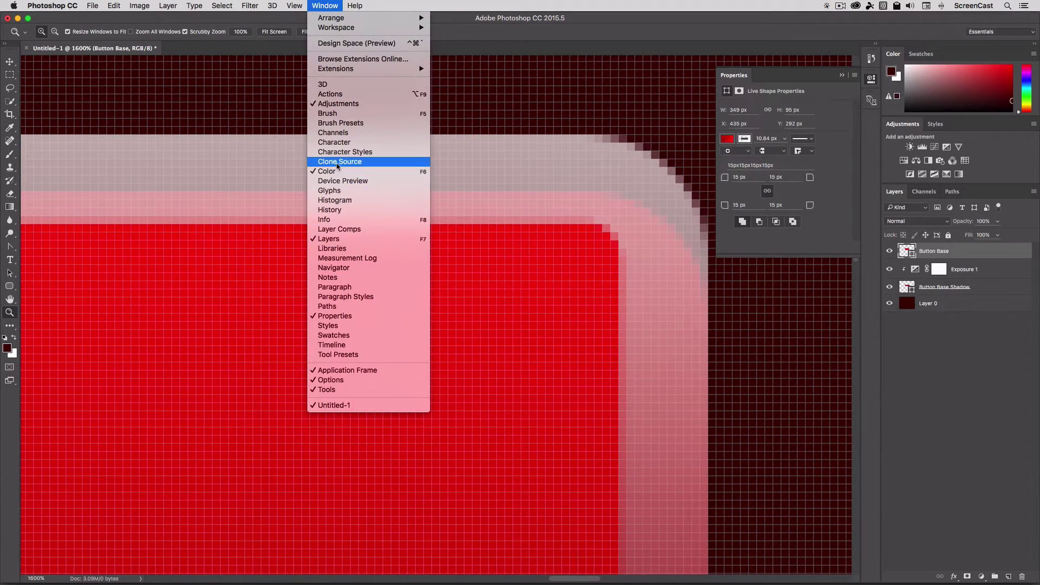
pyautogui.moveTo(297, 6)
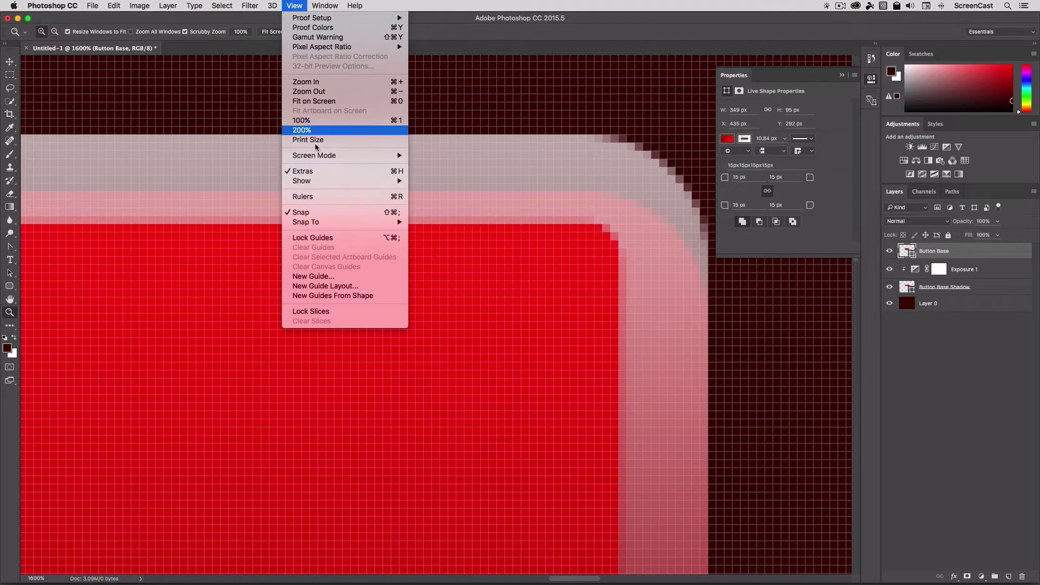
pyautogui.moveTo(318, 181)
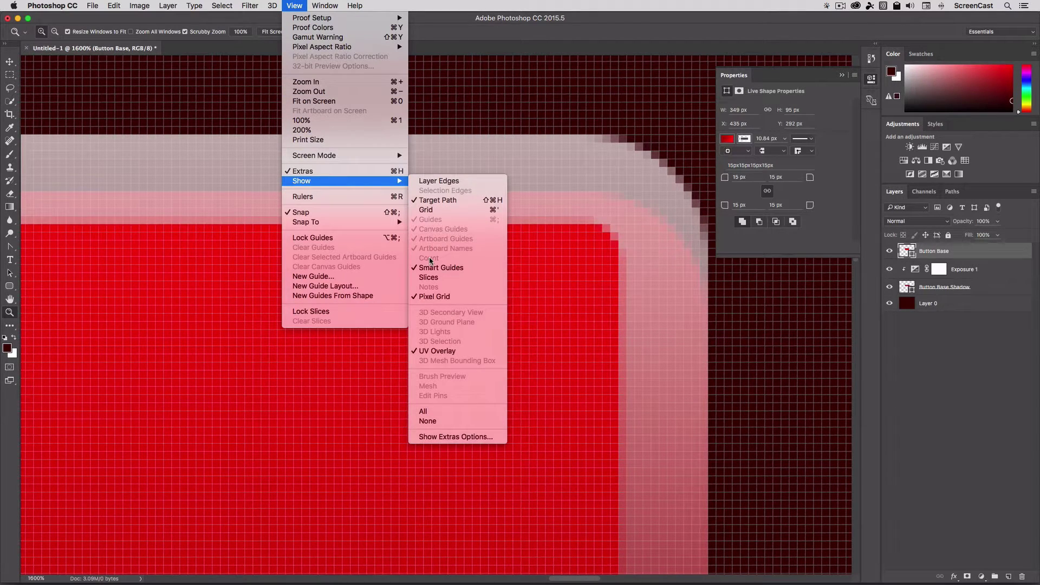
pyautogui.click(441, 296)
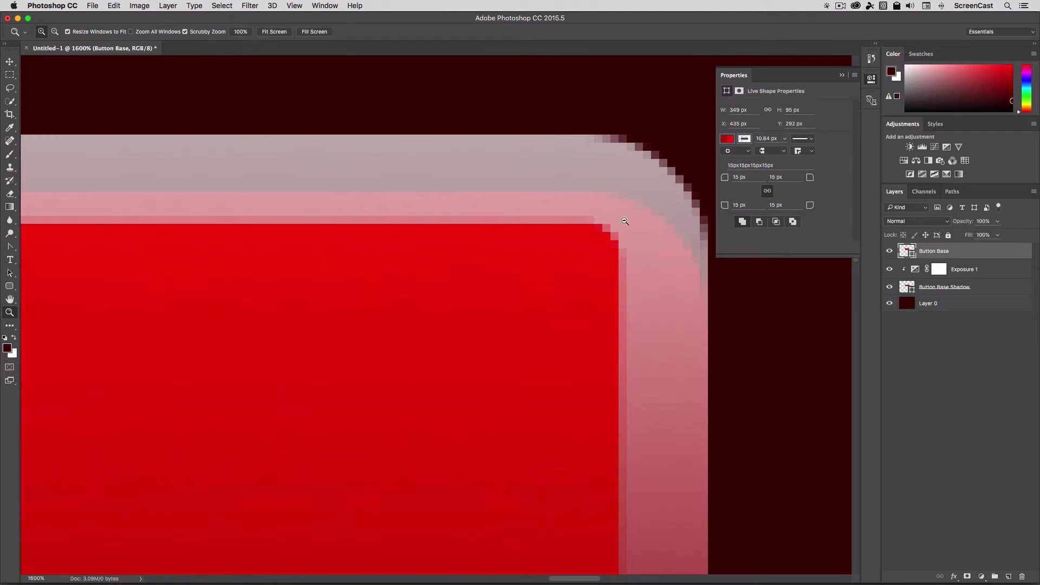
# - Hide the Button Base Shadow layer to view the stroke along the button's edges on its own
pyautogui.keyDown('alt'); pyautogui.click(602, 232); pyautogui.keyUp('alt')
pyautogui.keyDown('alt'); pyautogui.click(599, 233); pyautogui.keyUp('alt')
pyautogui.keyDown('alt'); pyautogui.click(599, 234); pyautogui.keyUp('alt')
pyautogui.keyDown('alt'); pyautogui.click(598, 234); pyautogui.keyUp('alt')
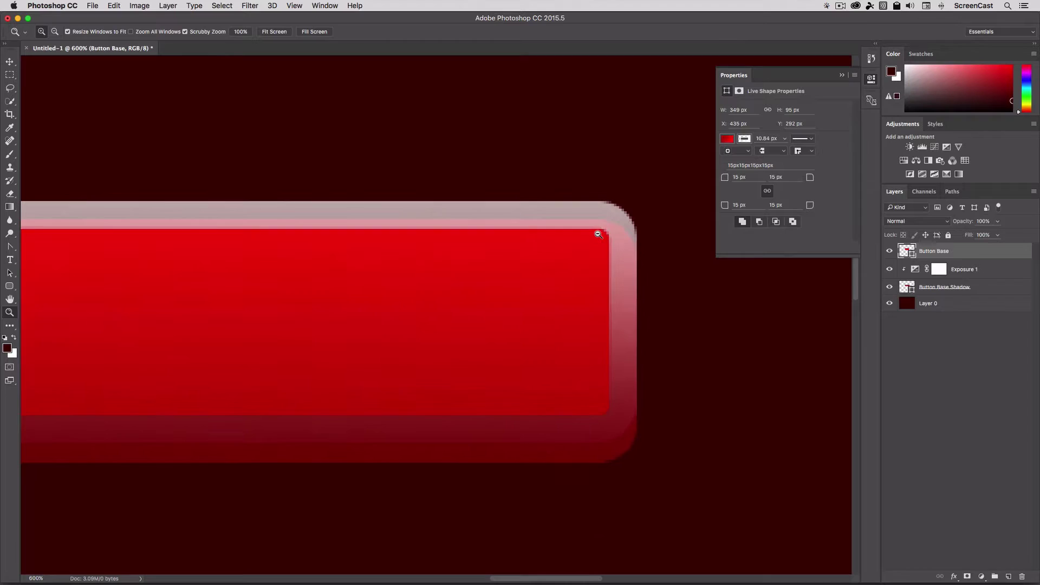
pyautogui.keyDown('alt'); pyautogui.click(559, 244); pyautogui.keyUp('alt')
pyautogui.moveTo(562, 250); pyautogui.dragTo(701, 241)
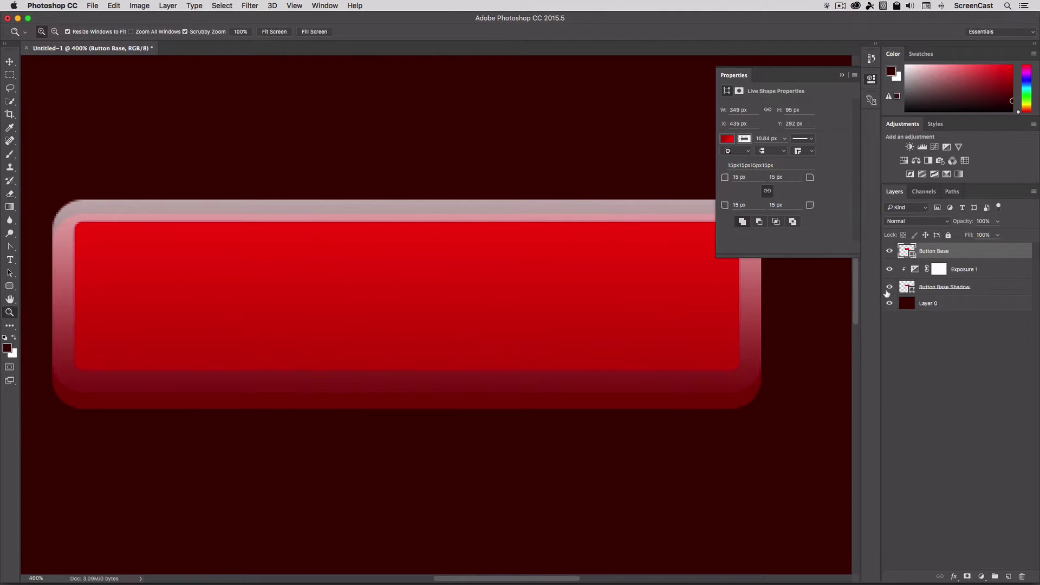
pyautogui.click(889, 287)
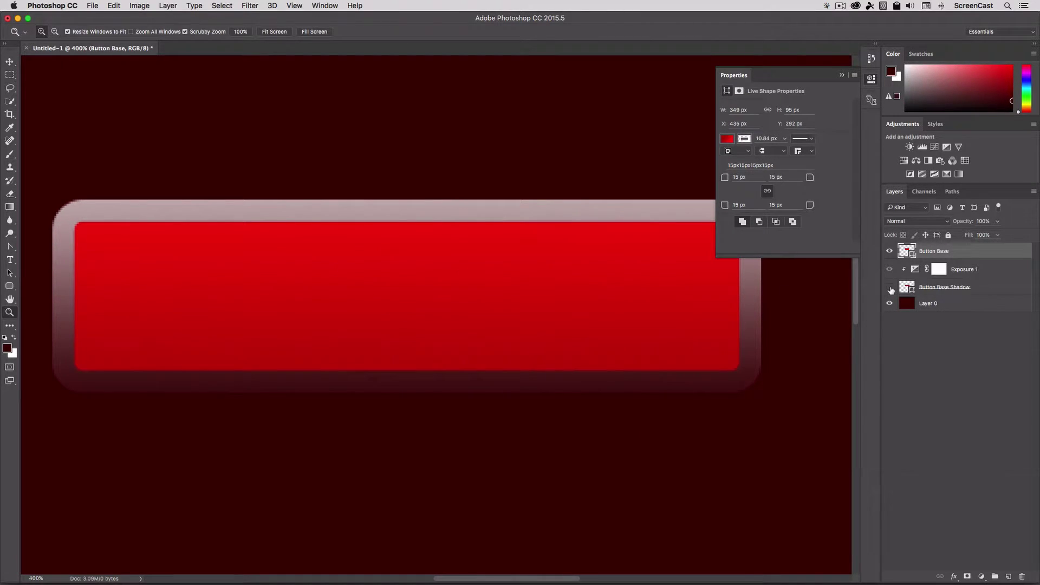
pyautogui.moveTo(659, 293); pyautogui.dragTo(605, 315)
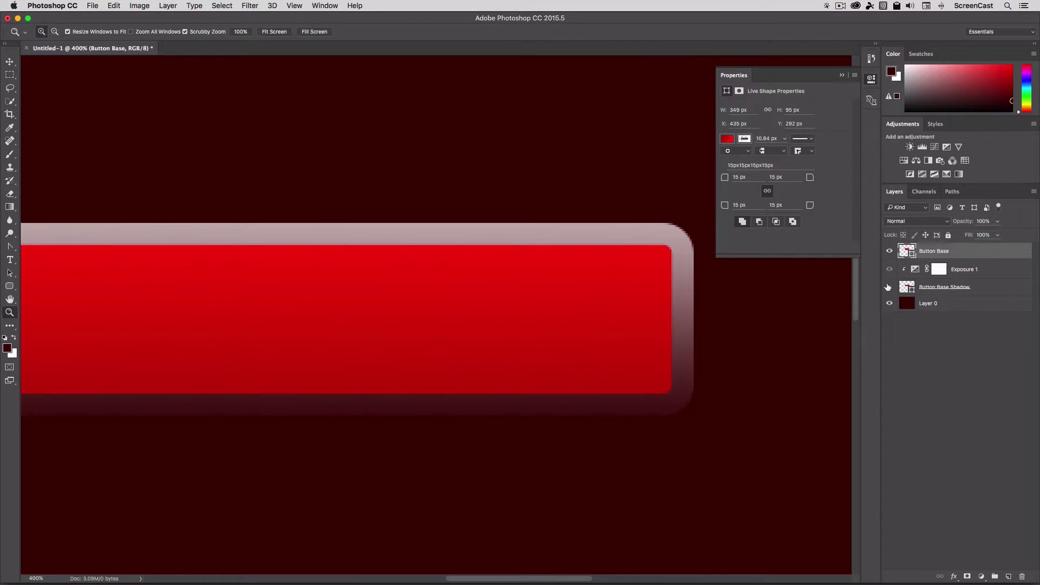
# - Examine the opacity stops of the Button Base stroke gradient, then view the whole button at 100%
pyautogui.click(744, 139)
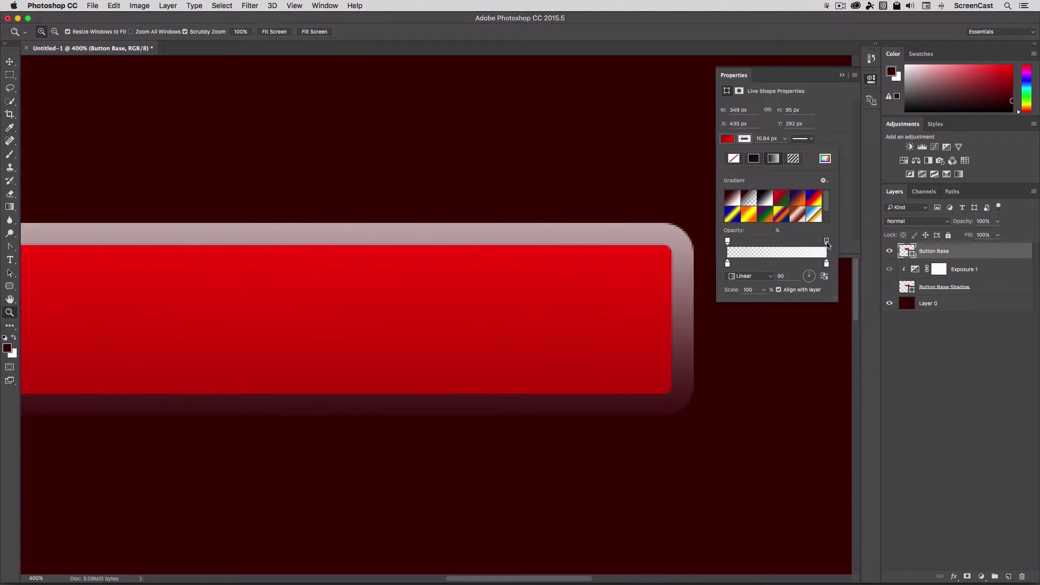
pyautogui.keyDown('alt'); pyautogui.click(551, 240); pyautogui.keyUp('alt')
pyautogui.keyDown('alt'); pyautogui.click(551, 240); pyautogui.keyUp('alt')
pyautogui.keyDown('alt'); pyautogui.click(552, 240); pyautogui.keyUp('alt')
pyautogui.keyDown('alt'); pyautogui.click(551, 240); pyautogui.keyUp('alt')
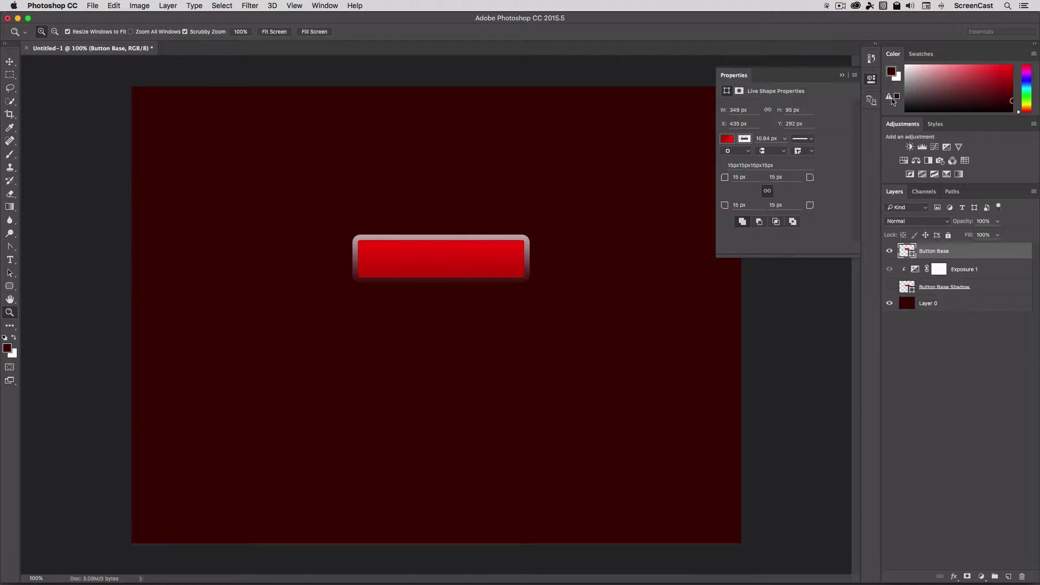
pyautogui.click(872, 80)
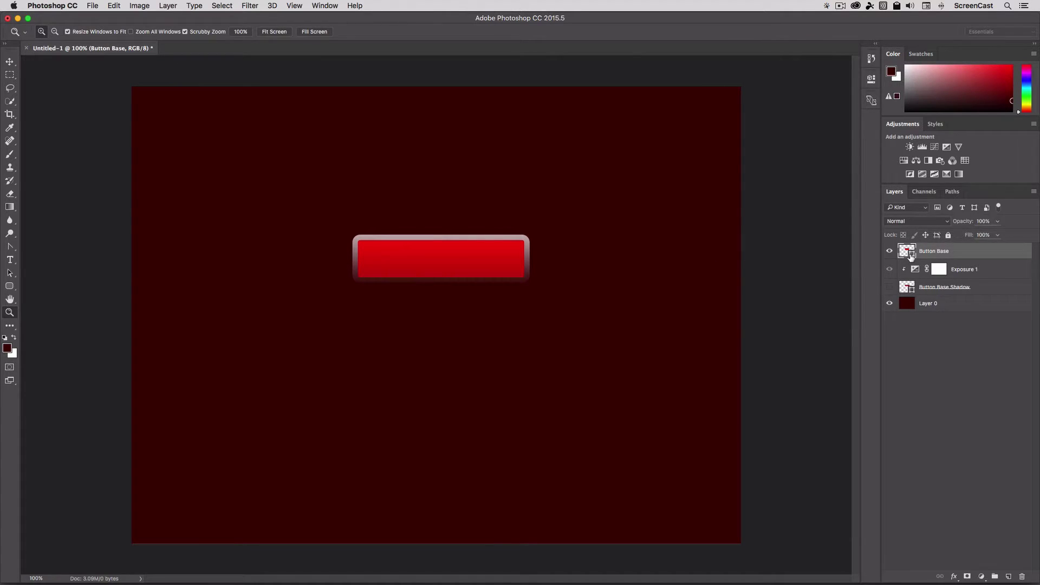
pyautogui.doubleClick(911, 256)
pyautogui.click(574, 256)
pyautogui.press('v')
pyautogui.click(870, 79)
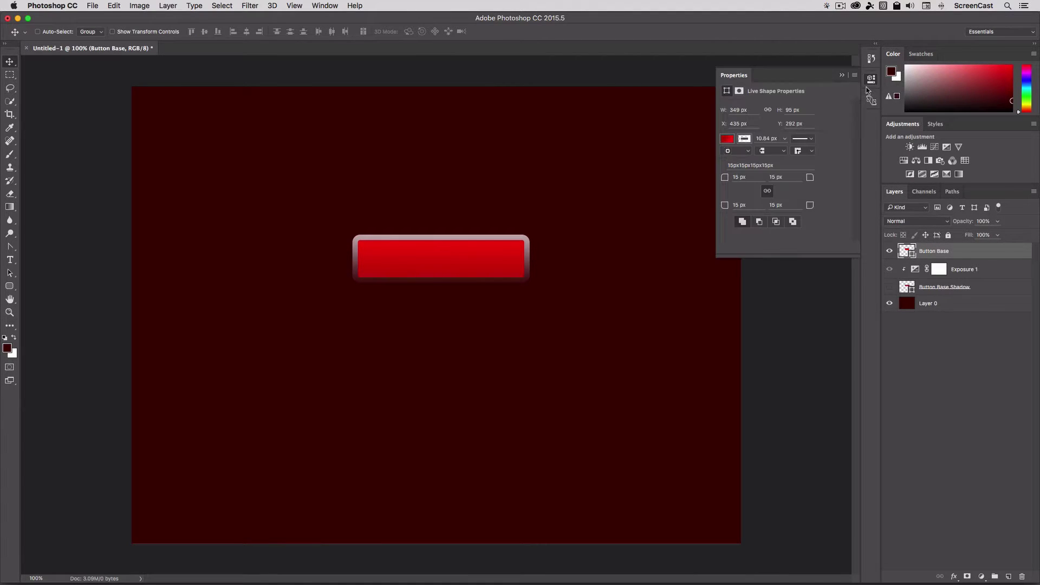
# - Remove the stroke from the Button Base shape and show the Button Base Shadow layer again
pyautogui.click(744, 139)
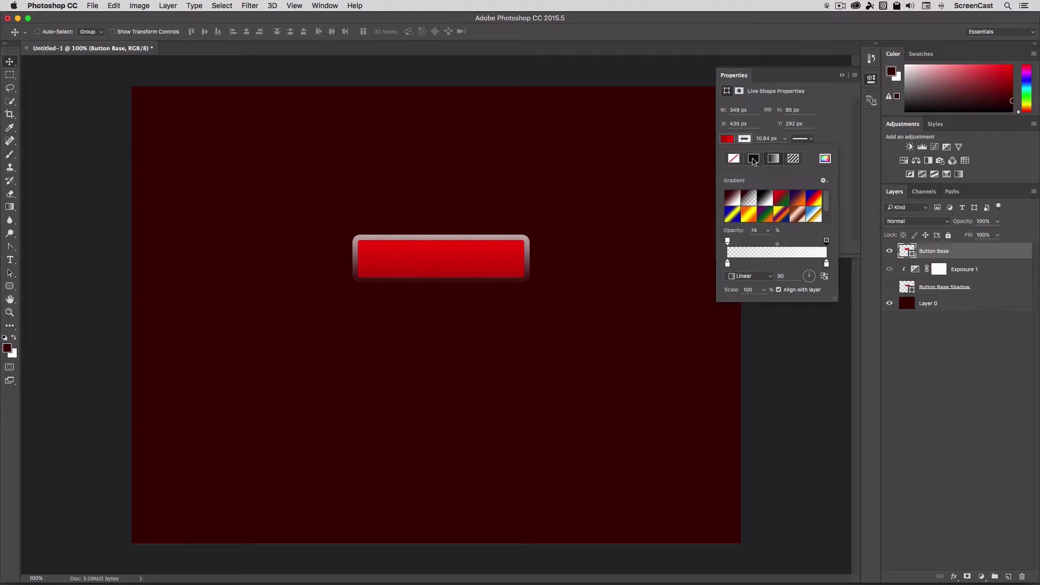
pyautogui.click(739, 161)
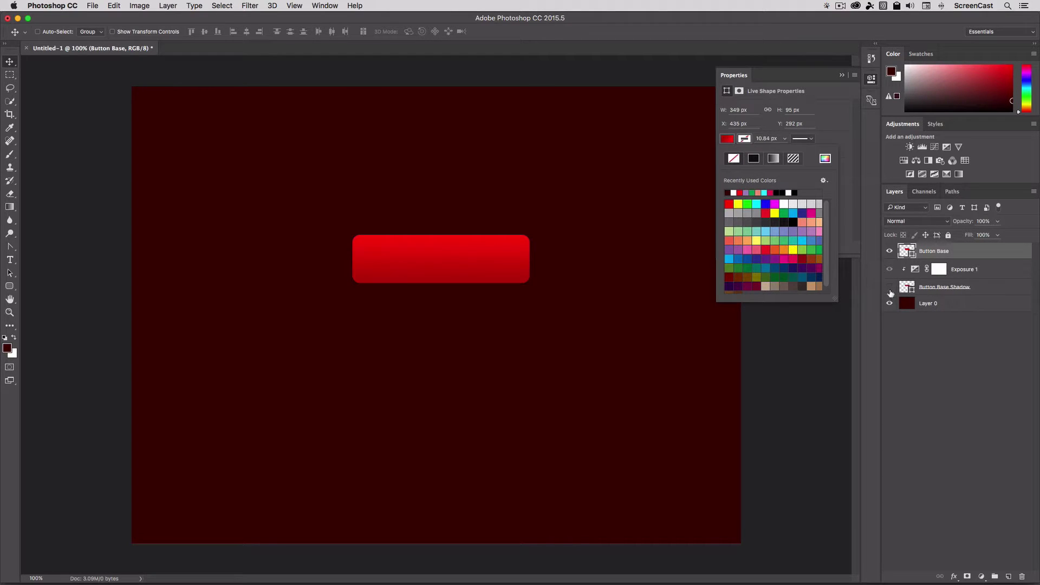
pyautogui.click(888, 288)
pyautogui.click(957, 376)
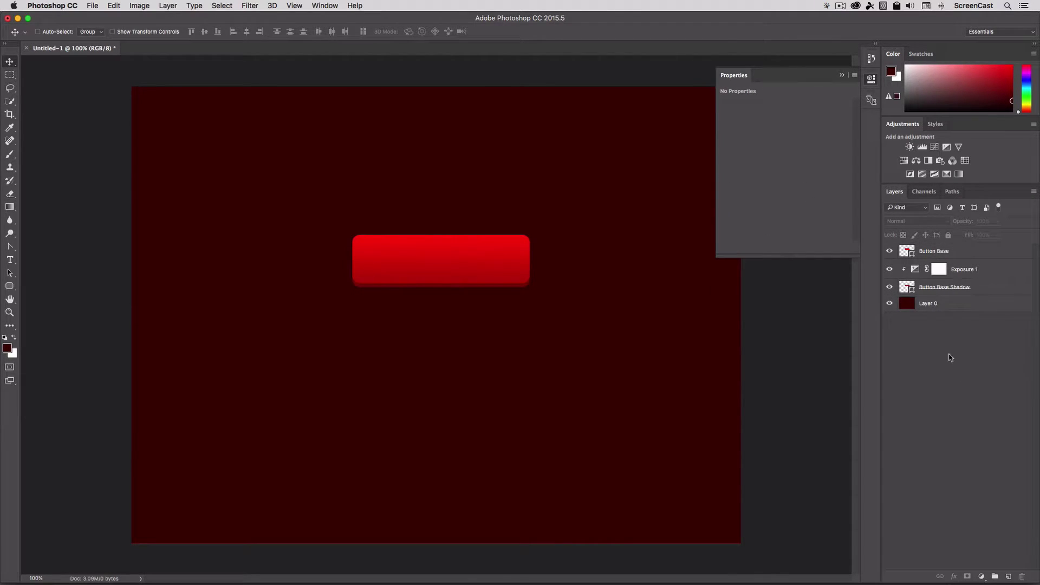
# - Duplicate the Button Base layer and name the copy Button Stroke
pyautogui.click(934, 255)
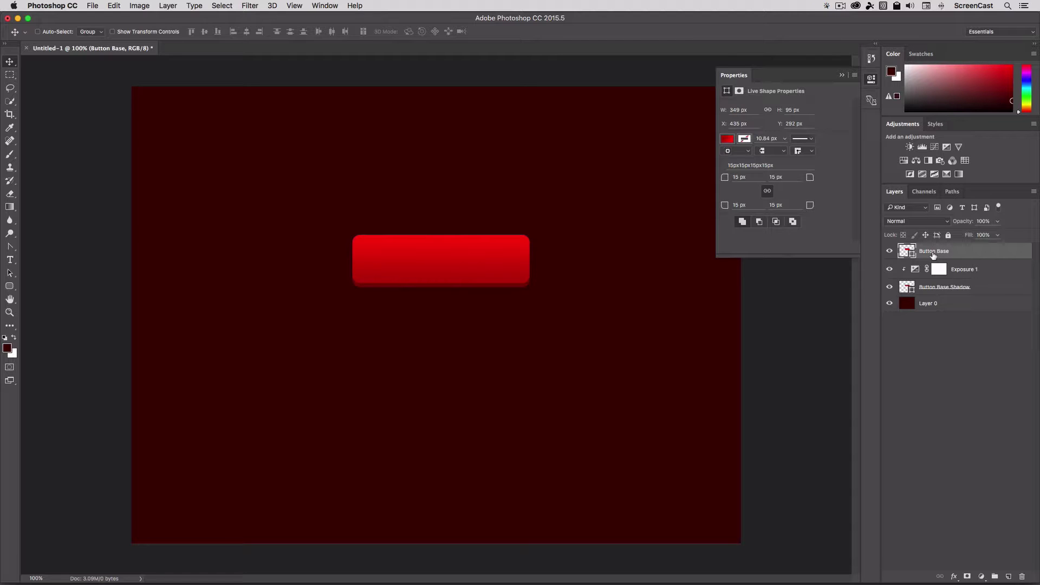
pyautogui.rightClick(932, 254)
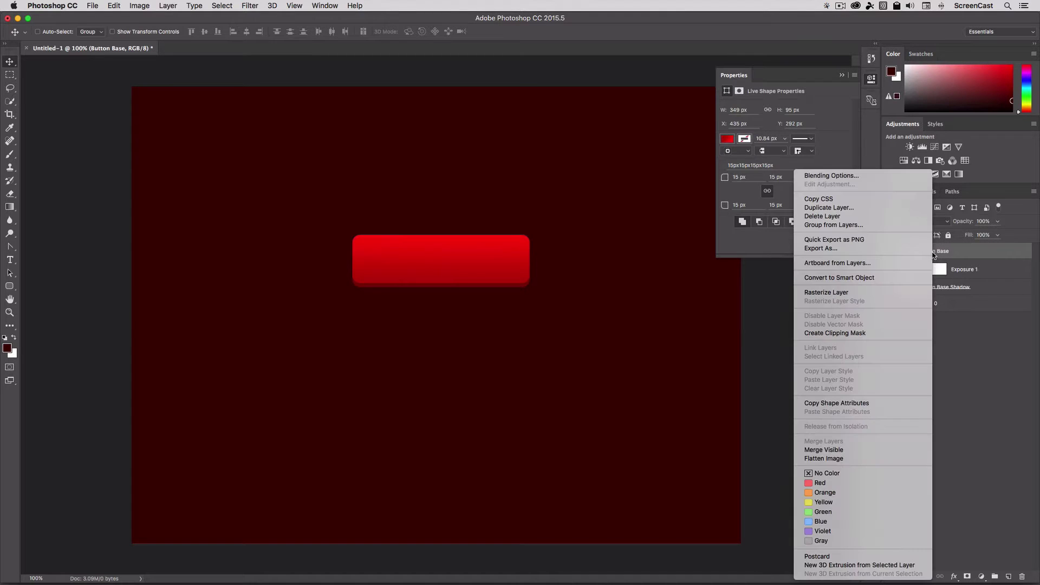
pyautogui.click(862, 209)
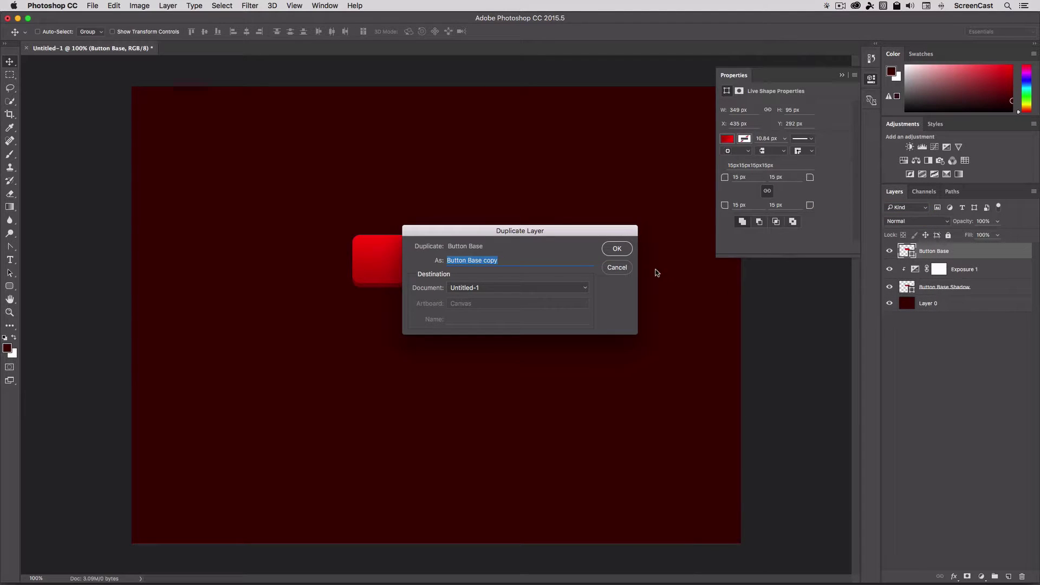
pyautogui.write('Button')
pyautogui.press('Return')
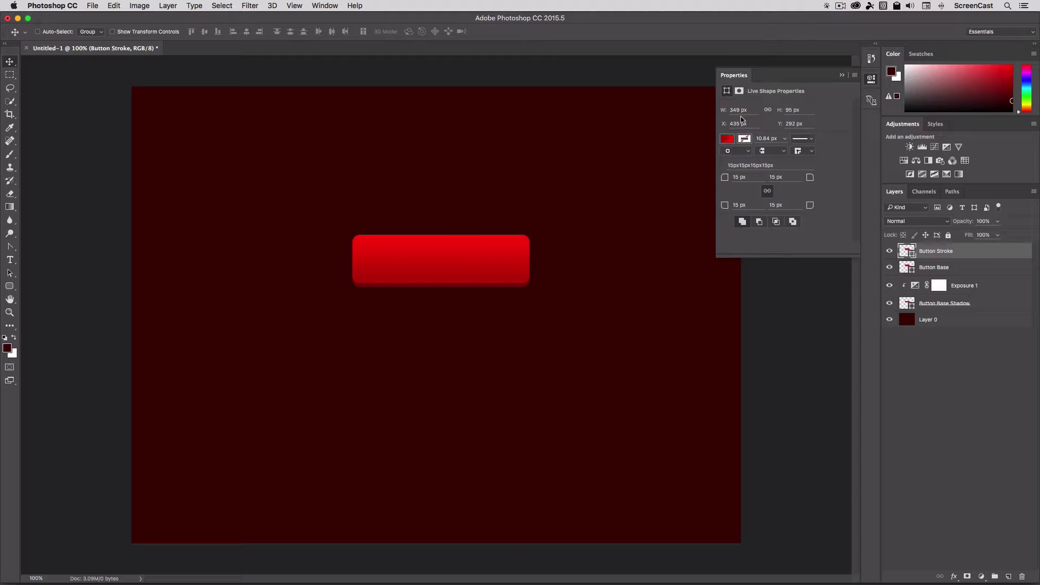
# - Hide the Button Base, Exposure 1 and Button Base Shadow layers and give the Button Stroke shape a solid white stroke
pyautogui.moveTo(889, 267); pyautogui.dragTo(888, 302)
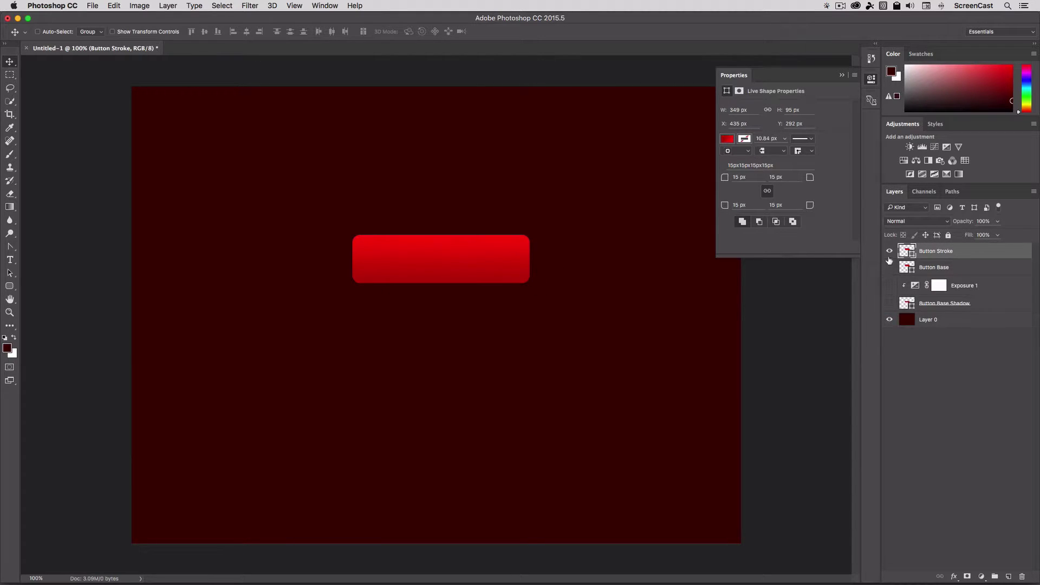
pyautogui.click(742, 139)
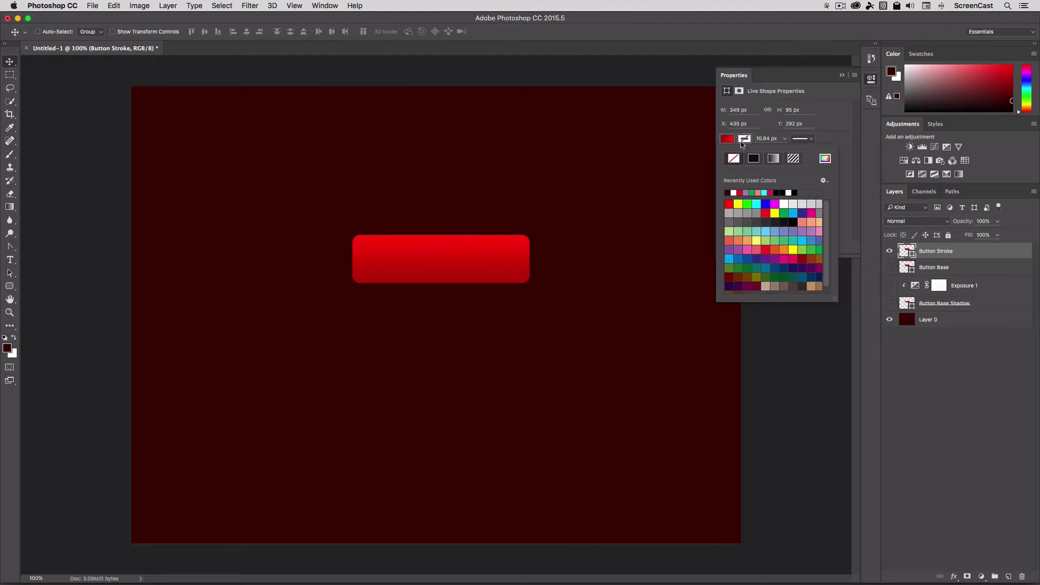
pyautogui.click(734, 194)
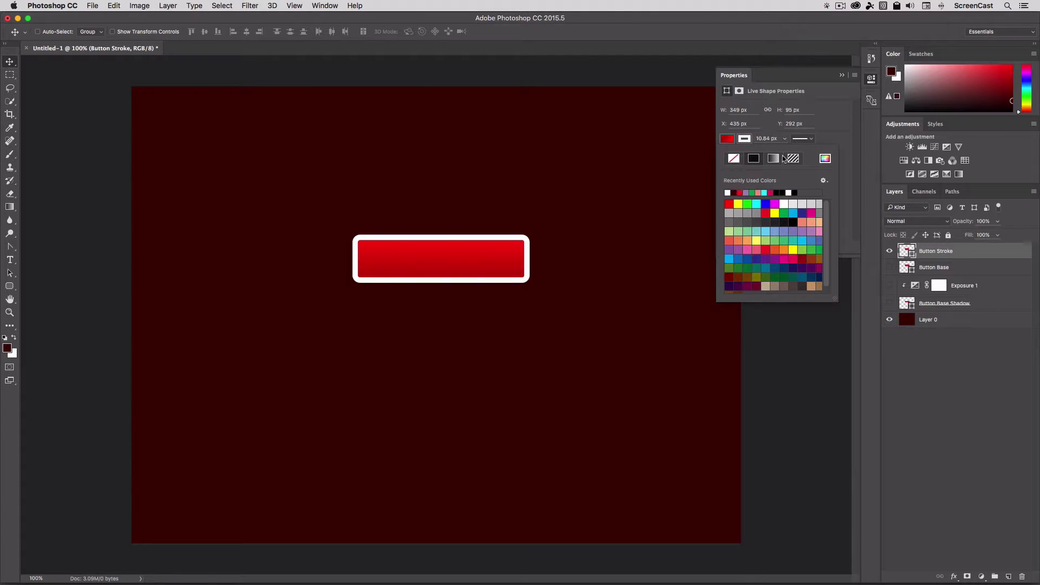
# - Set the Button Stroke shape's stroke width to 1 px and keep its inside alignment
pyautogui.click(768, 139)
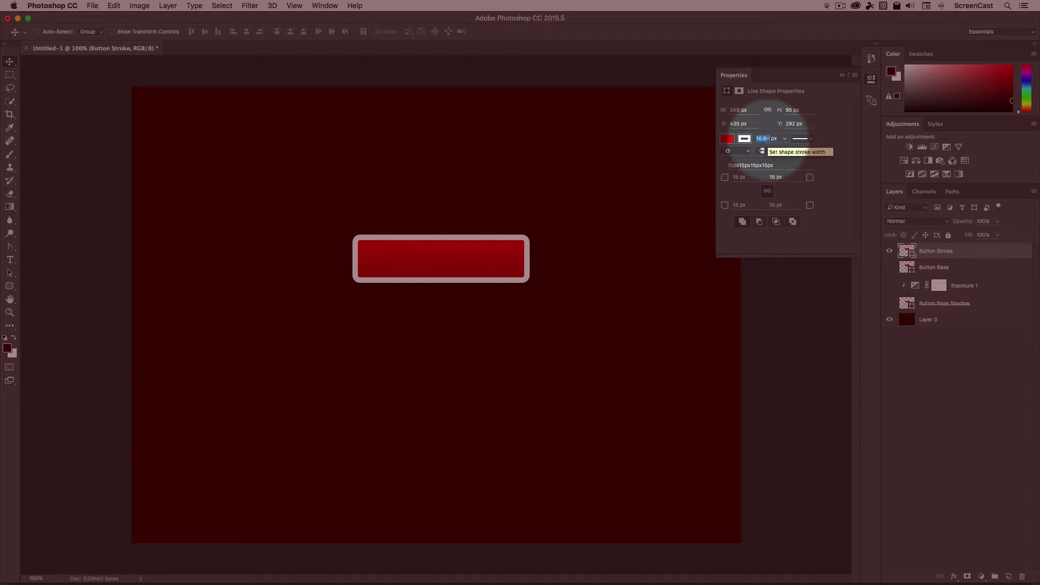
pyautogui.write('1')
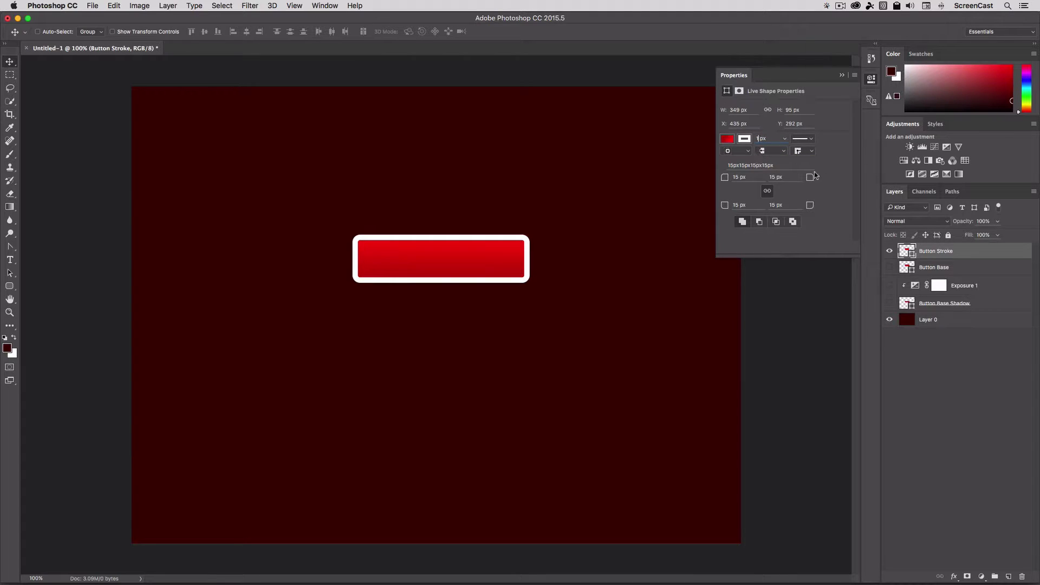
pyautogui.click(743, 152)
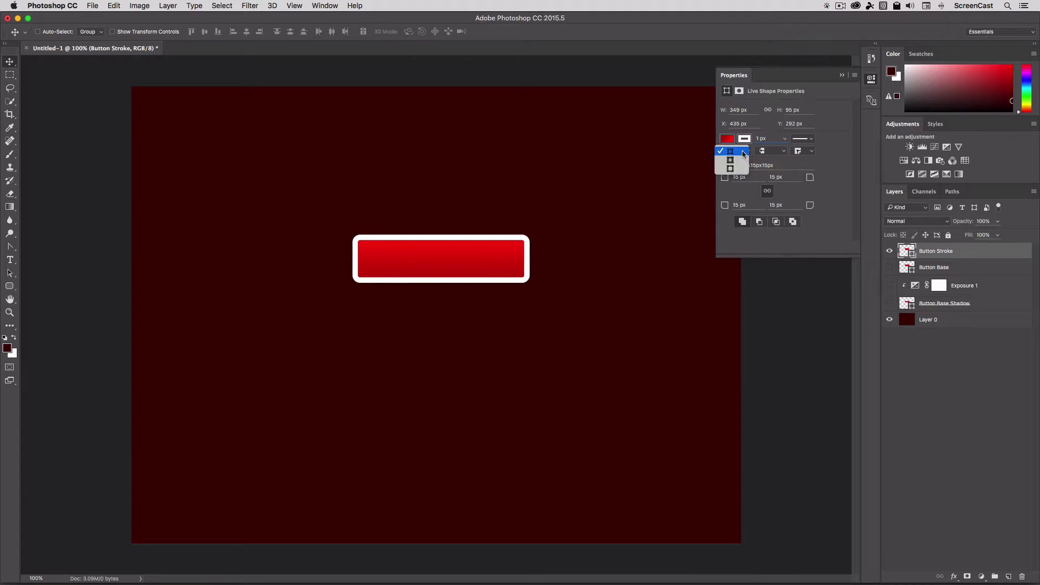
pyautogui.click(798, 162)
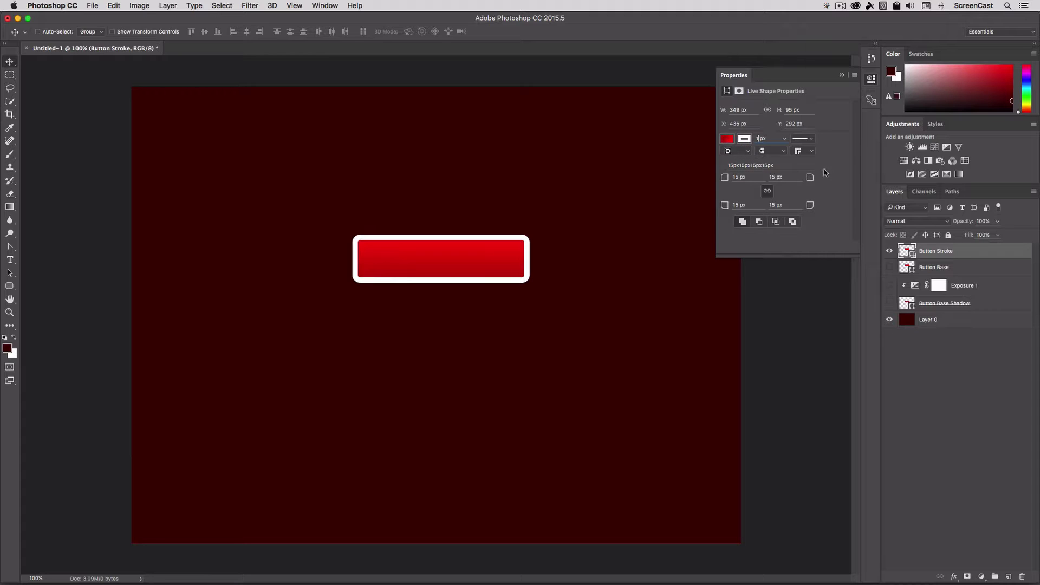
# - Set the Button Stroke shape's fill to none and show the hidden button and shadow layers again
pyautogui.click(729, 140)
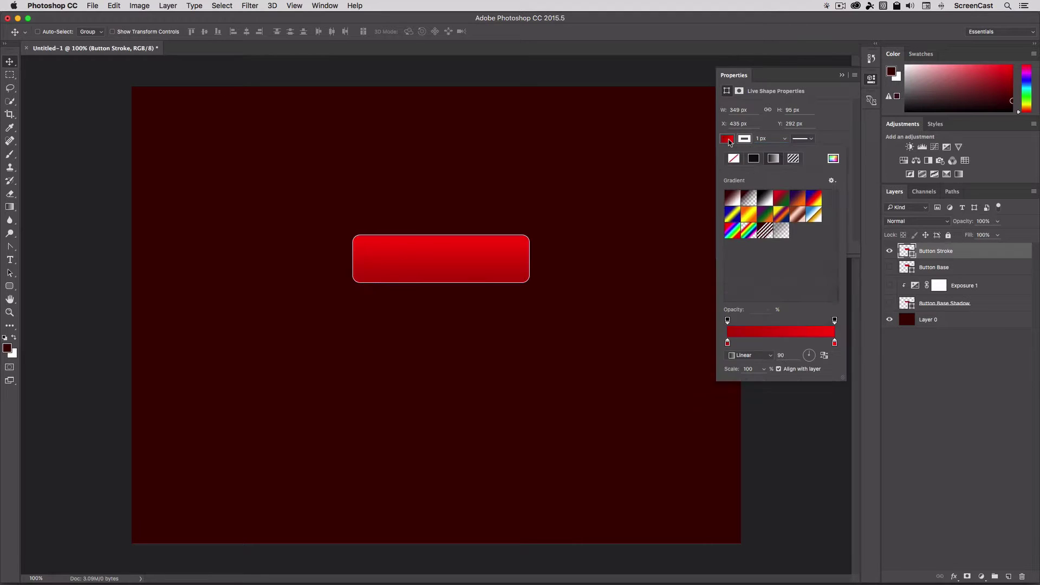
pyautogui.click(735, 160)
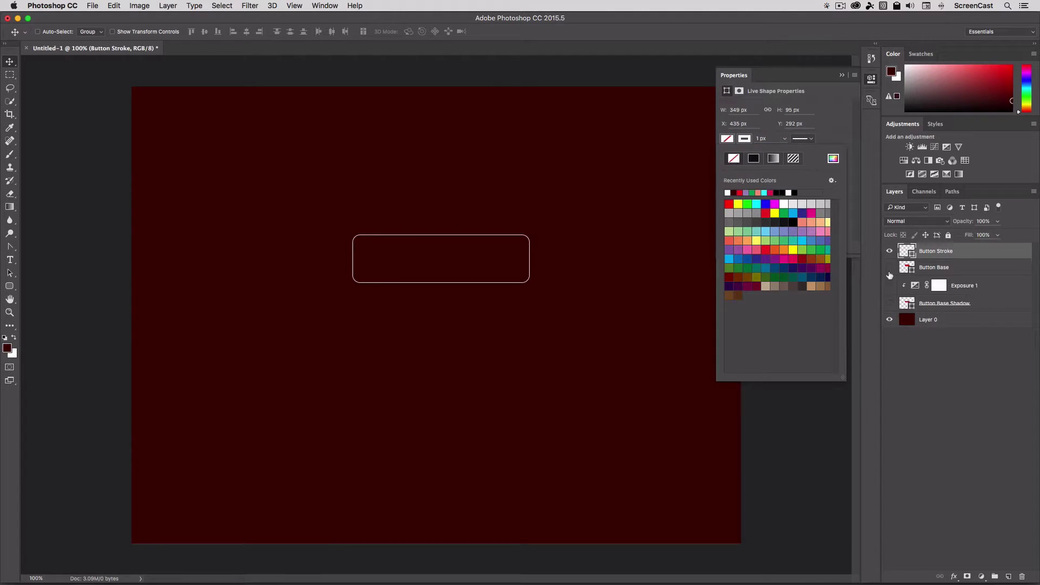
pyautogui.click(909, 349)
pyautogui.moveTo(889, 305); pyautogui.dragTo(889, 270)
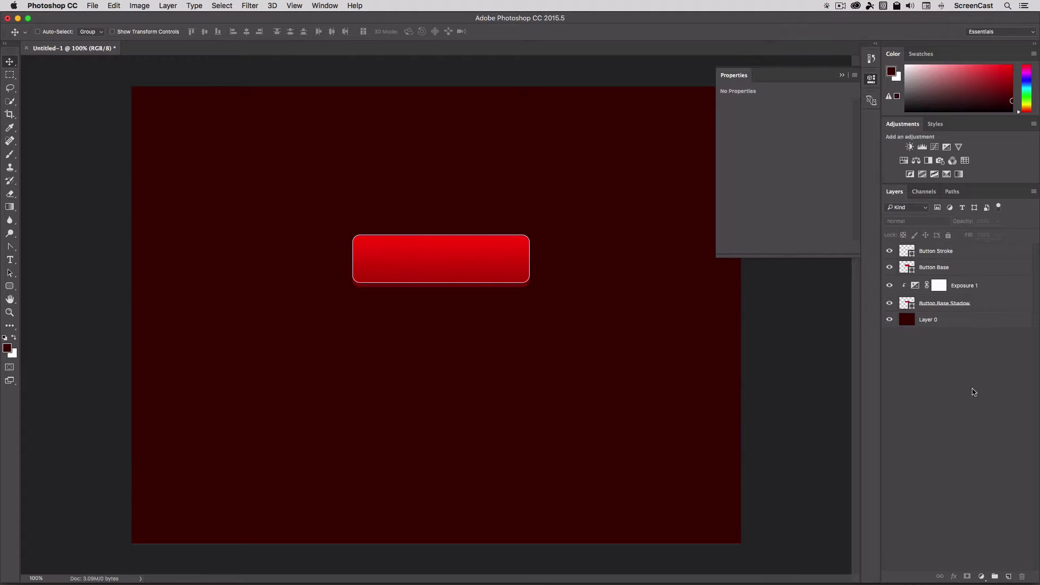
# - Set the Button Stroke shape's height to 93 px, try a width of 347 px and undo that width change
pyautogui.click(934, 255)
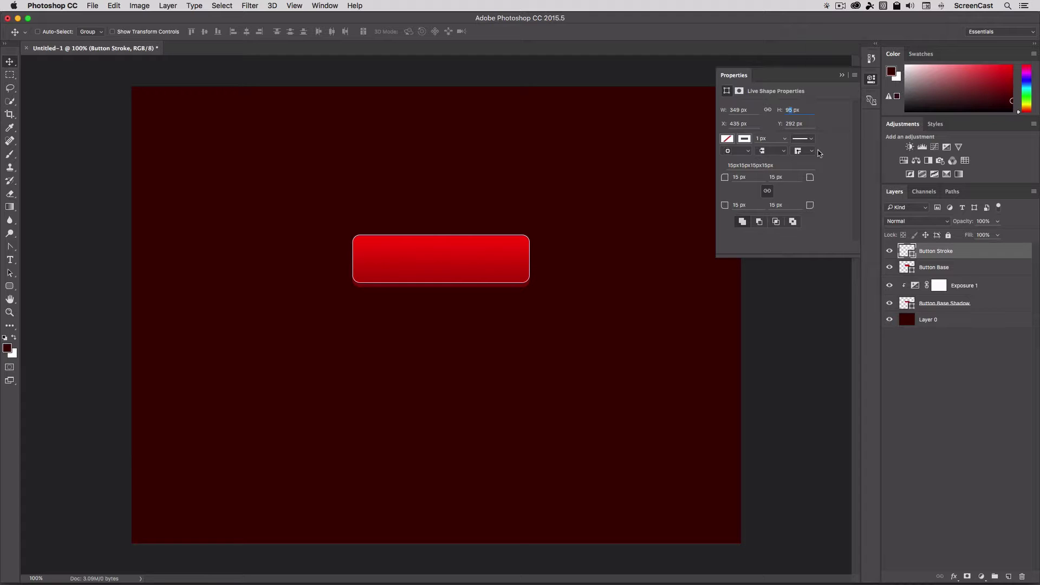
pyautogui.write('3')
pyautogui.write('7')
pyautogui.press('Tab')
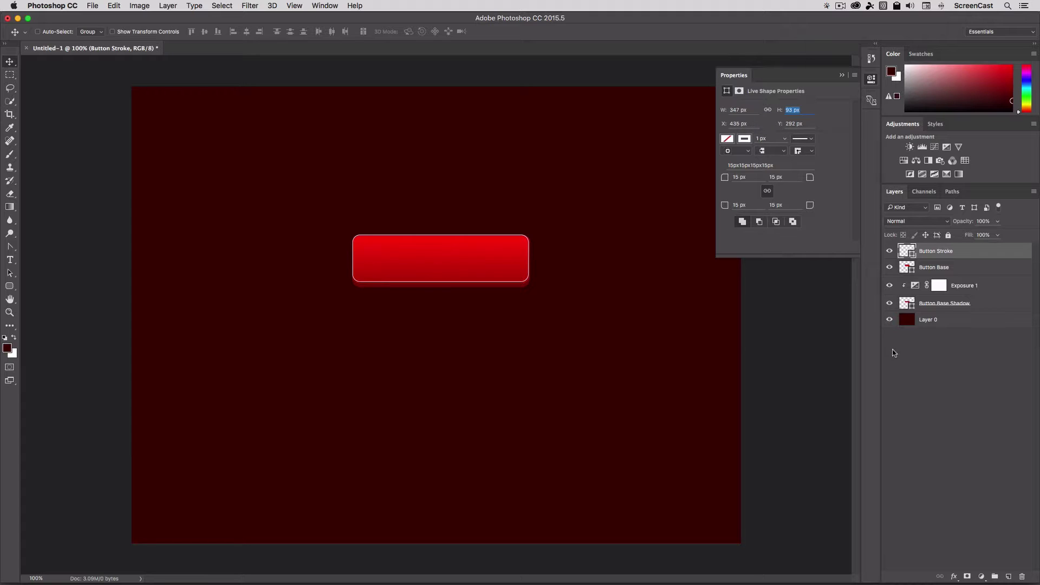
pyautogui.write('2')
pyautogui.press('super+z')
# - Nudge the Button Stroke shape down by 1 px within the button
pyautogui.press('z')
pyautogui.click(434, 236)
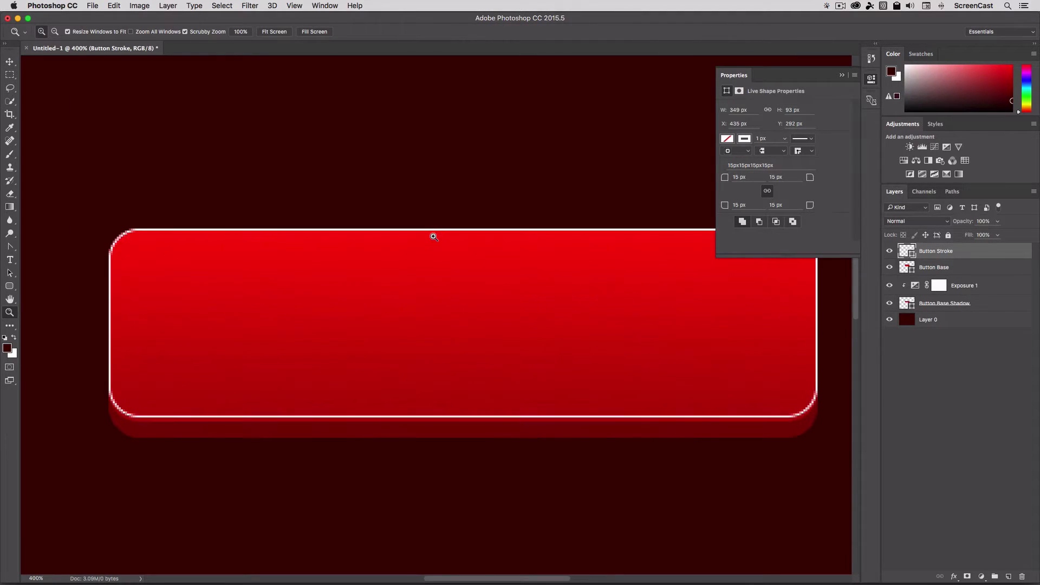
pyautogui.moveTo(433, 237); pyautogui.dragTo(437, 277)
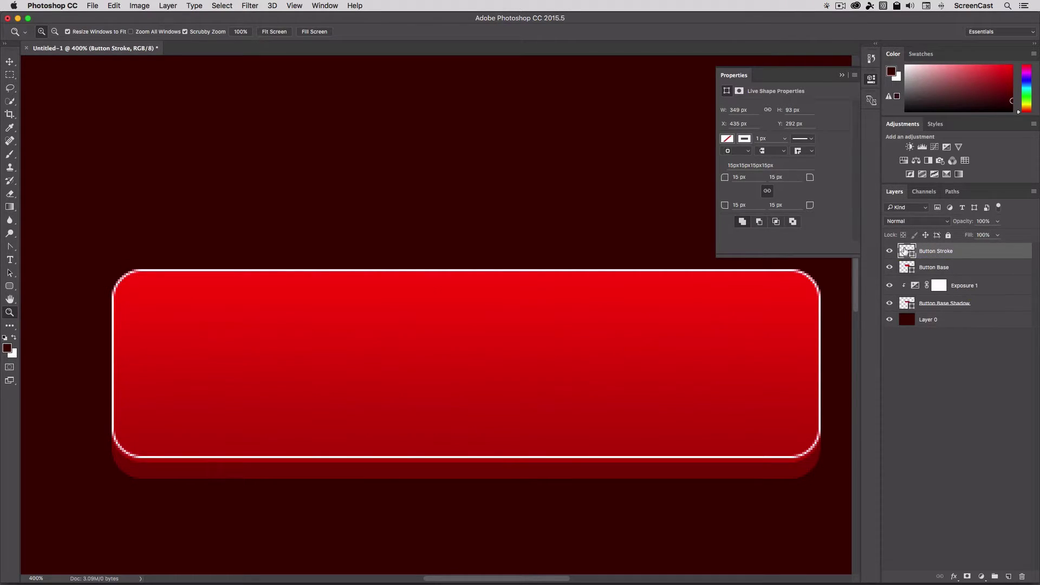
pyautogui.press('v')
pyautogui.press('Down')
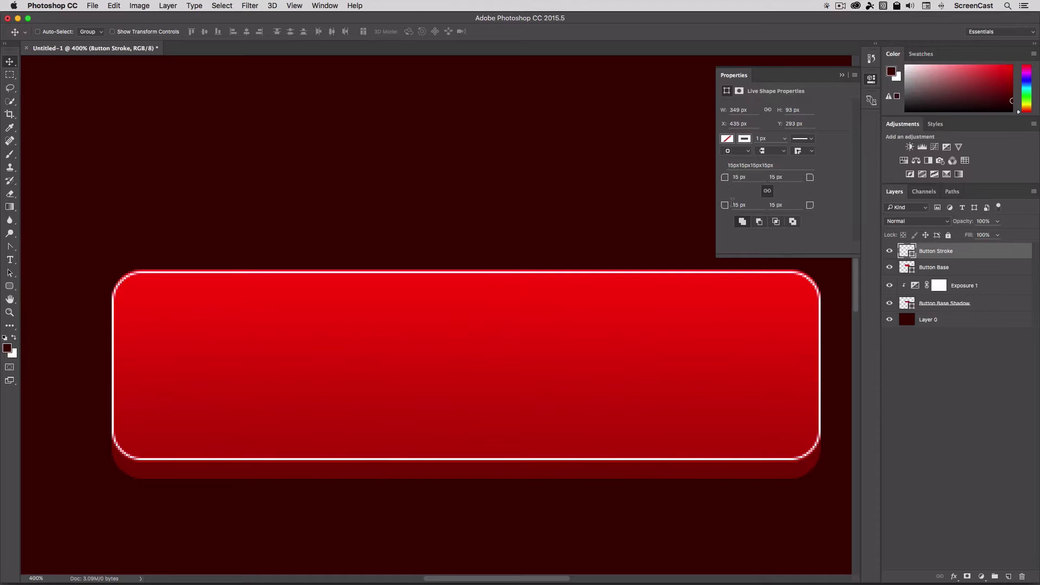
# - Set the Button Stroke shape's width to 347 px and nudge it right by 1 px
pyautogui.moveTo(739, 112); pyautogui.dragTo(736, 111)
pyautogui.write('7')
pyautogui.press('Tab')
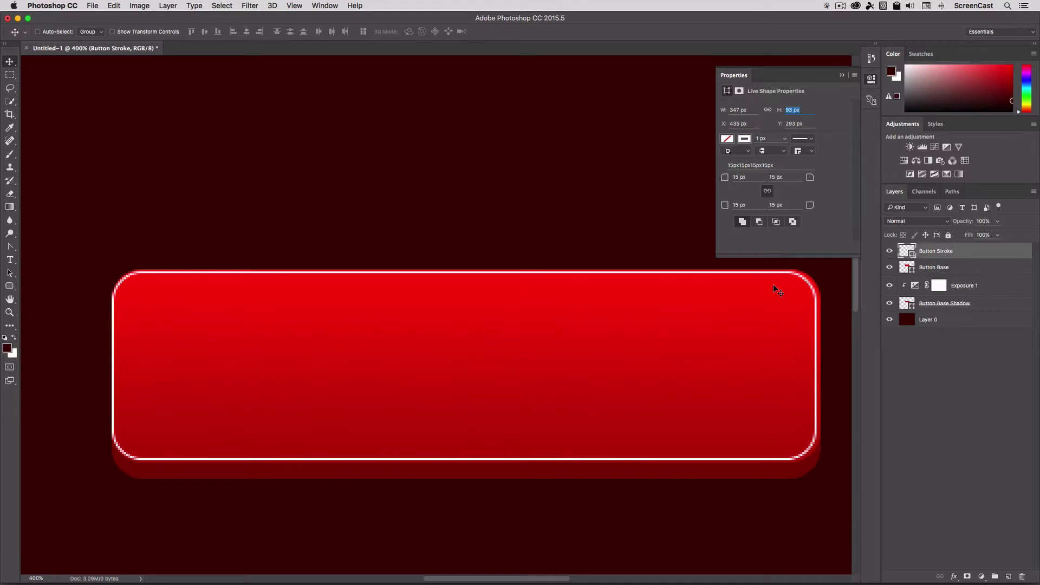
pyautogui.click(913, 254)
pyautogui.press('Right')
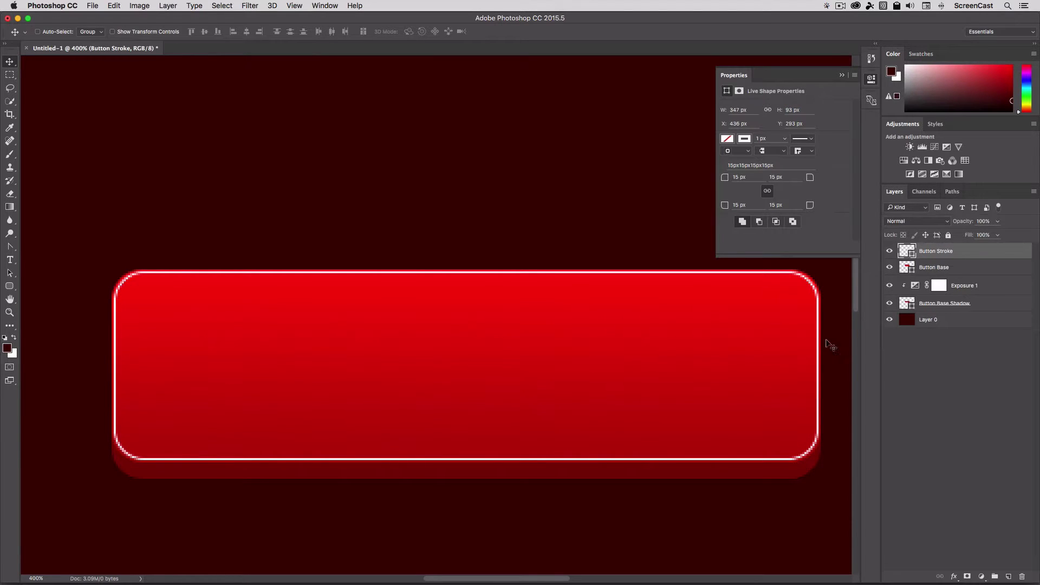
# - Examine the gap between the white stroke and the button edge at the corners and along both ends
pyautogui.press('z')
pyautogui.click(706, 269)
pyautogui.moveTo(732, 298); pyautogui.dragTo(550, 297)
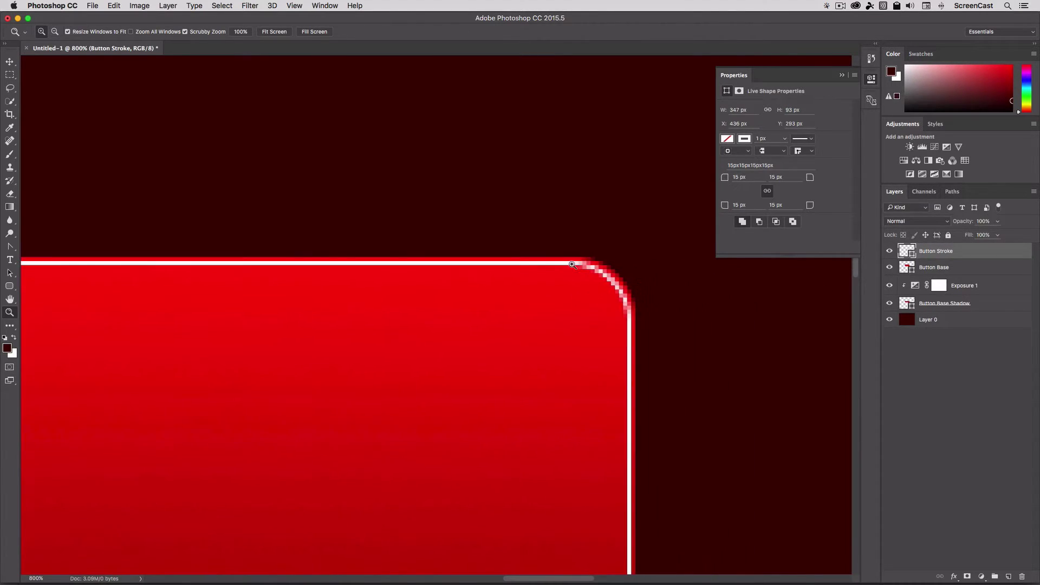
pyautogui.moveTo(651, 402); pyautogui.dragTo(660, 265)
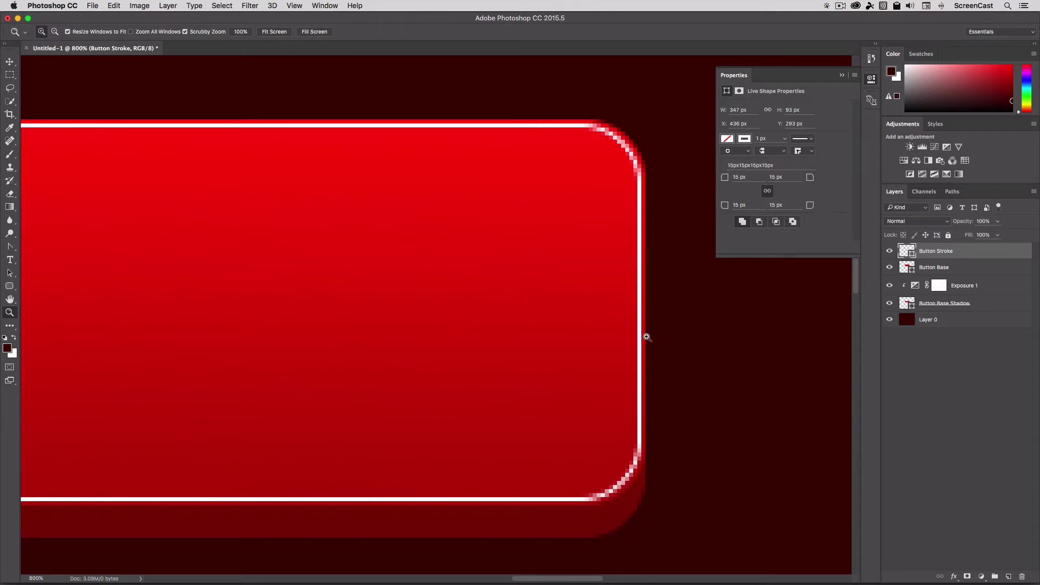
pyautogui.moveTo(557, 406); pyautogui.dragTo(681, 338)
pyautogui.moveTo(462, 370); pyautogui.dragTo(594, 409)
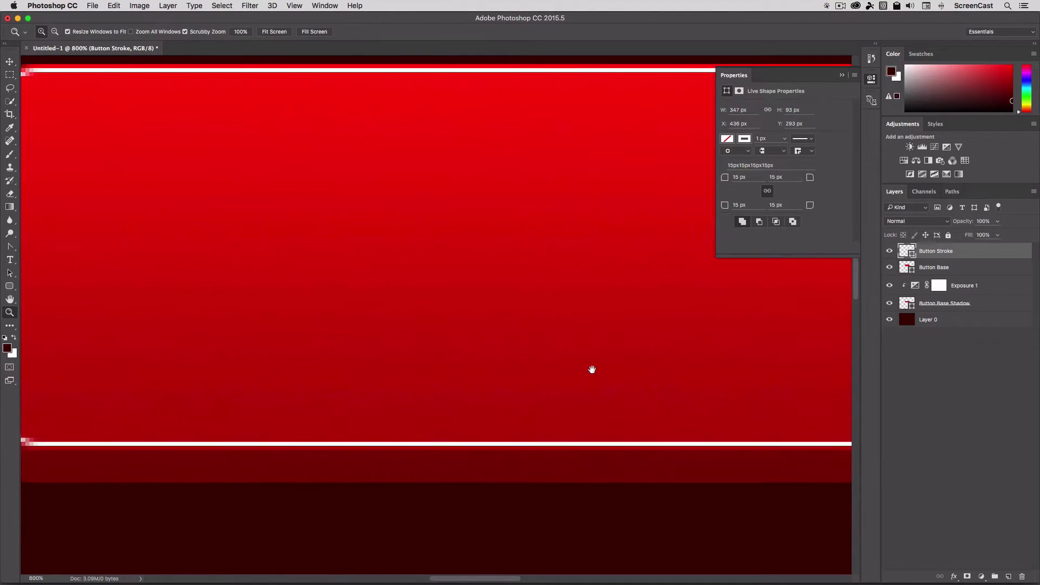
pyautogui.moveTo(477, 339); pyautogui.dragTo(585, 360)
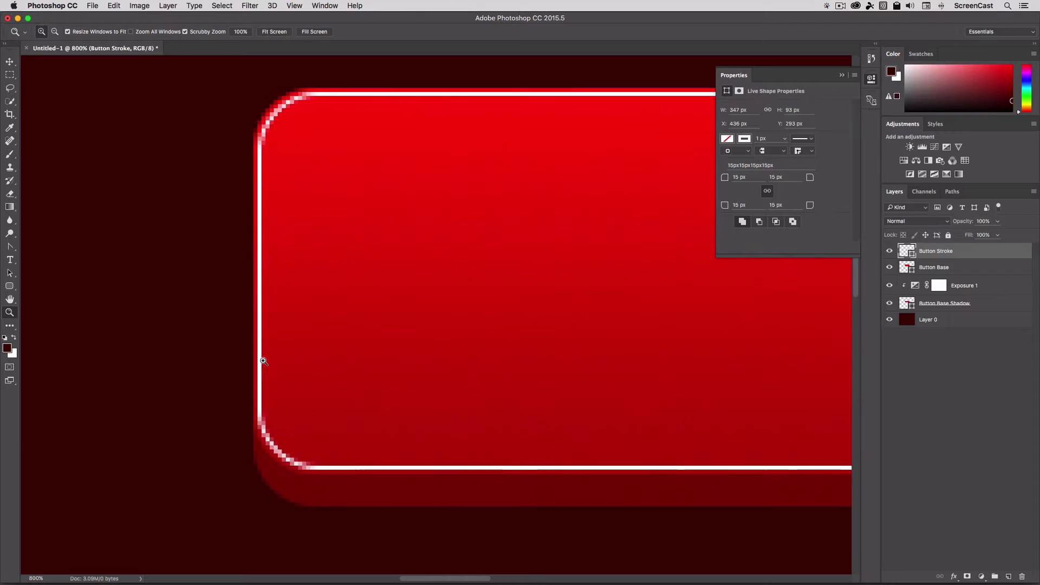
pyautogui.keyDown('alt'); pyautogui.click(543, 324); pyautogui.keyUp('alt')
pyautogui.keyDown('alt'); pyautogui.click(543, 324); pyautogui.keyUp('alt')
pyautogui.keyDown('alt'); pyautogui.click(543, 323); pyautogui.keyUp('alt')
pyautogui.moveTo(544, 326); pyautogui.dragTo(443, 341)
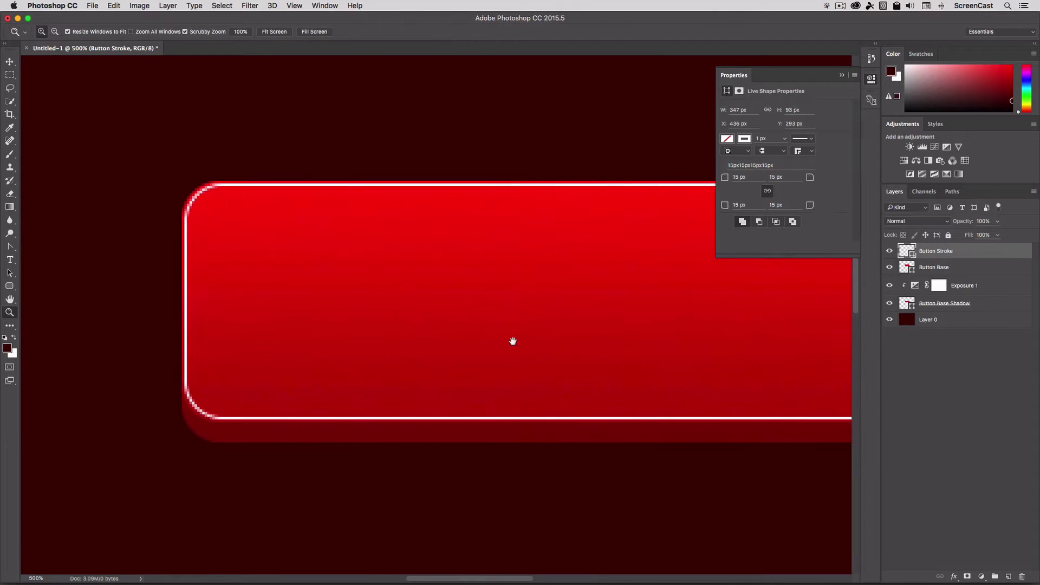
pyautogui.keyDown('alt'); pyautogui.click(547, 341); pyautogui.keyUp('alt')
pyautogui.moveTo(566, 351); pyautogui.dragTo(452, 350)
pyautogui.keyDown('alt'); pyautogui.click(533, 342); pyautogui.keyUp('alt')
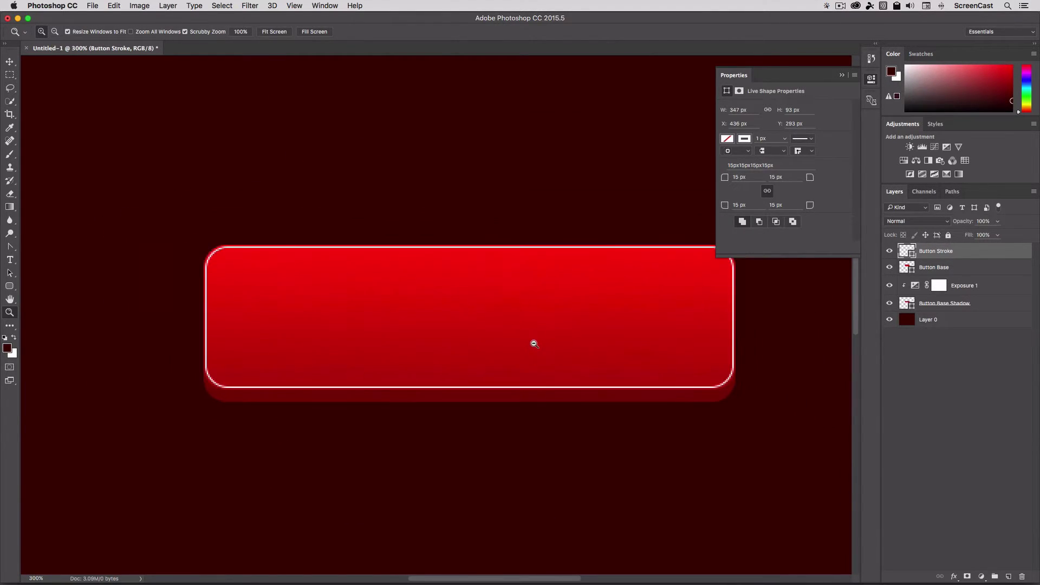
pyautogui.moveTo(589, 333); pyautogui.dragTo(534, 347)
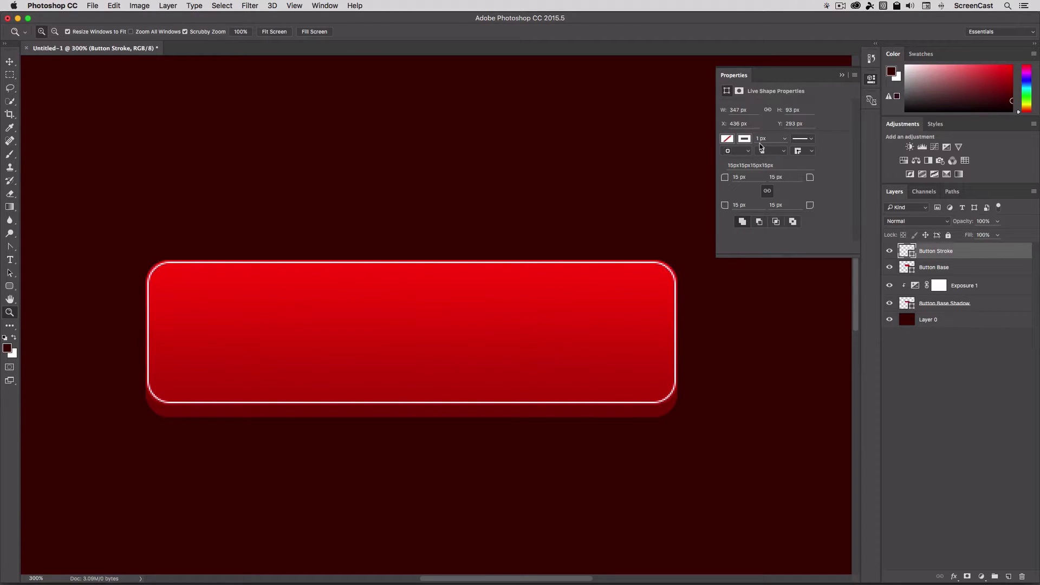
# - Change the Button Stroke's stroke to a linear gradient and set its black color stop to white (ffffff)
pyautogui.click(744, 139)
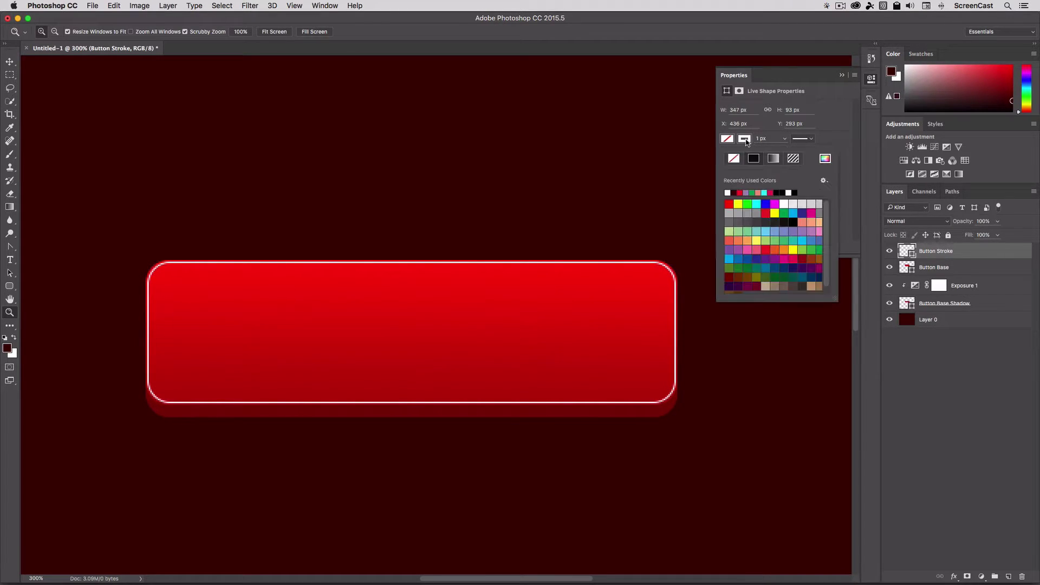
pyautogui.click(773, 159)
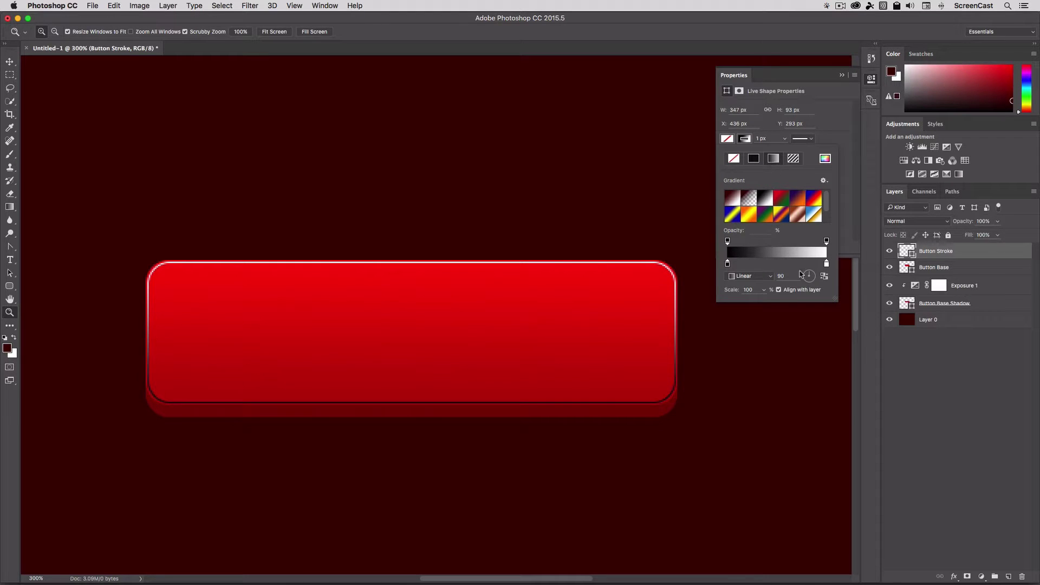
pyautogui.doubleClick(727, 264)
pyautogui.moveTo(645, 260); pyautogui.dragTo(647, 209)
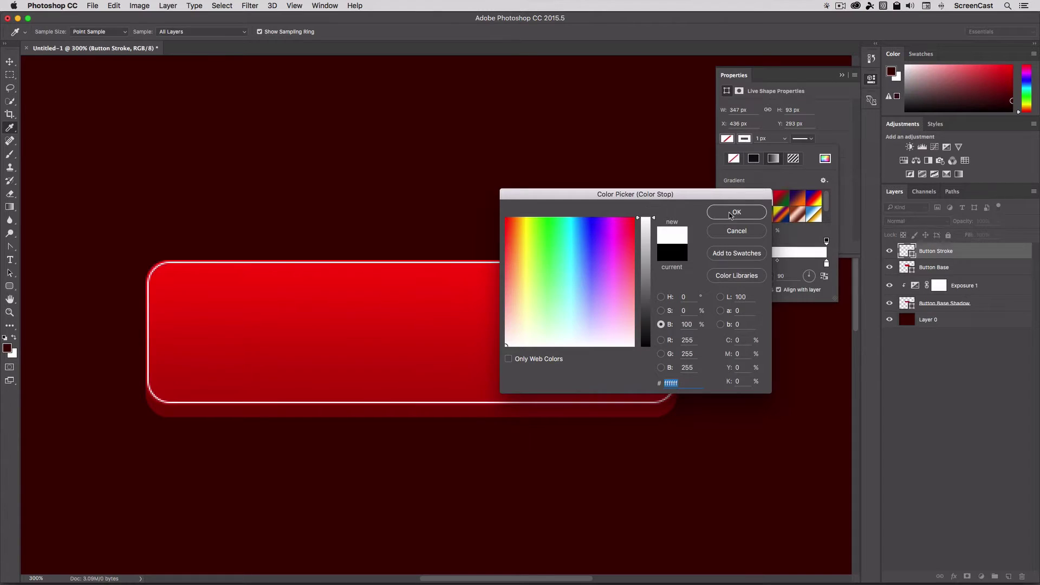
pyautogui.click(736, 211)
# - Set the opacity of the stroke gradient's starting stop to 0% so the stroke fades toward the button's lower edge
pyautogui.click(728, 242)
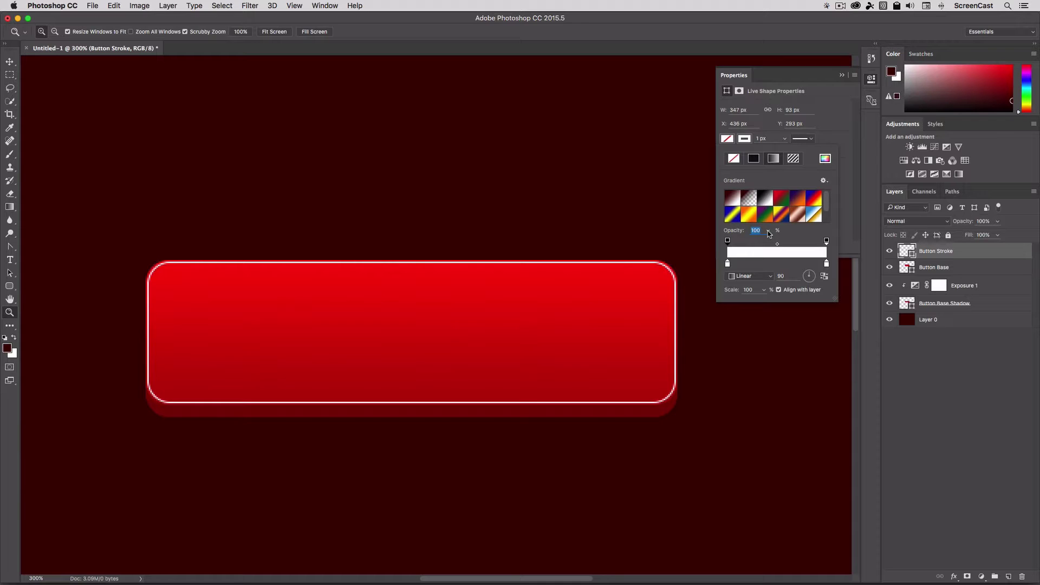
pyautogui.write('0')
pyautogui.press('Tab')
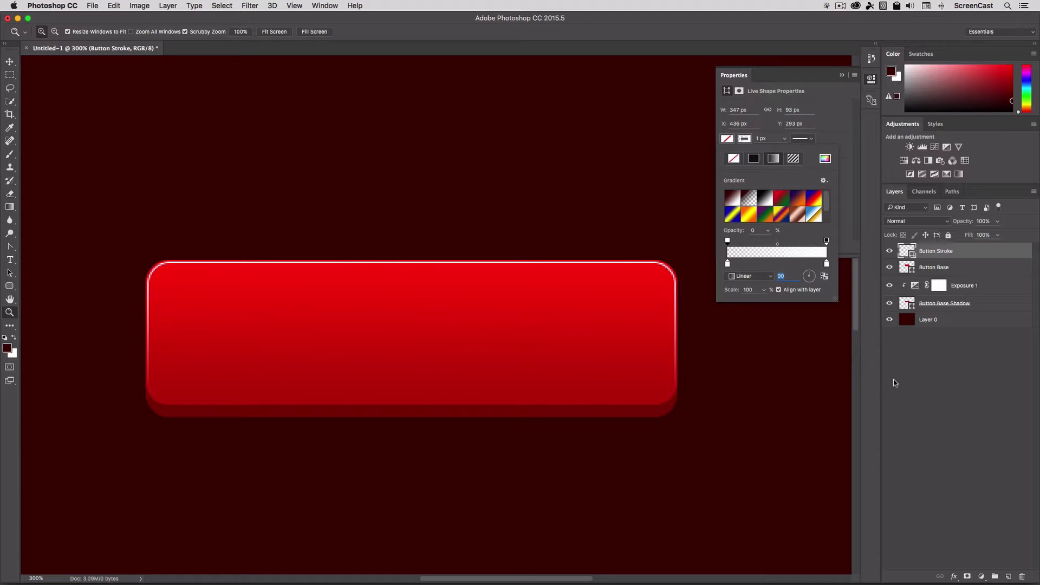
pyautogui.click(934, 418)
# - Lower the Button Stroke layer's opacity to 47%
pyautogui.click(923, 254)
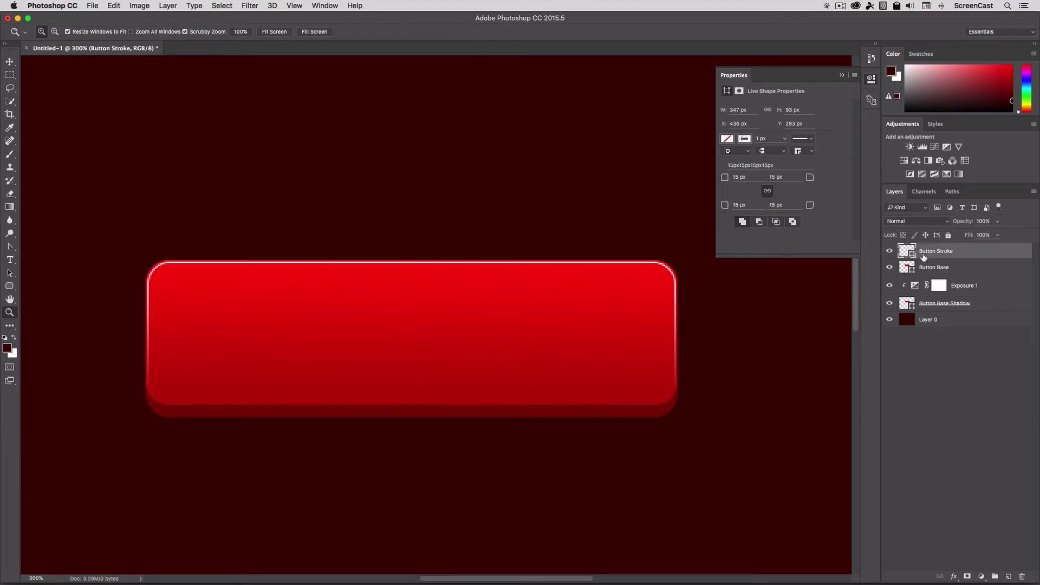
pyautogui.click(997, 221)
pyautogui.moveTo(997, 234); pyautogui.dragTo(971, 235)
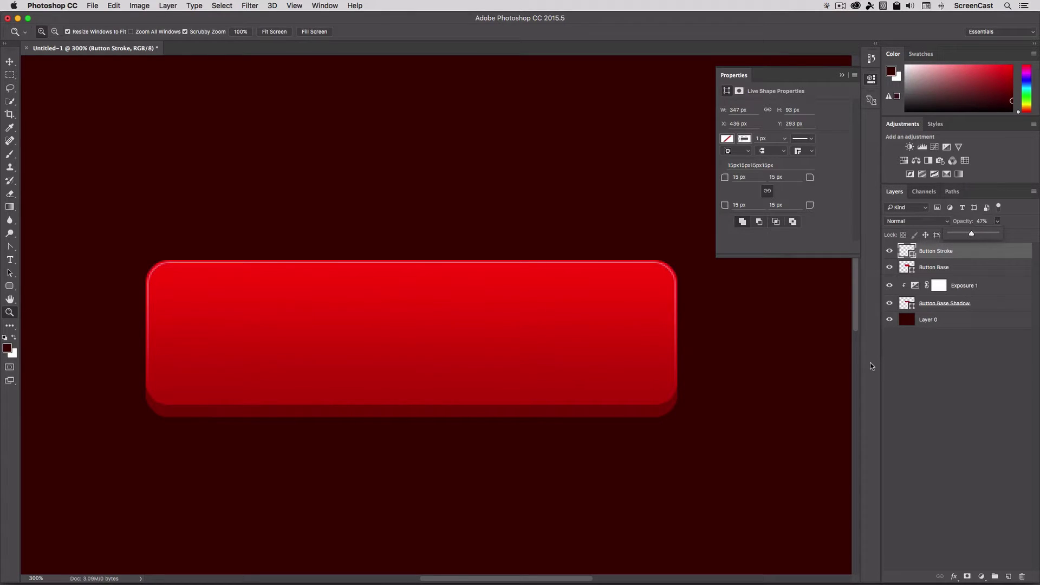
# - Set the Button Stroke shape's stroke width to 2 px while viewing the document at 100%
pyautogui.click(9, 315)
pyautogui.doubleClick(10, 315)
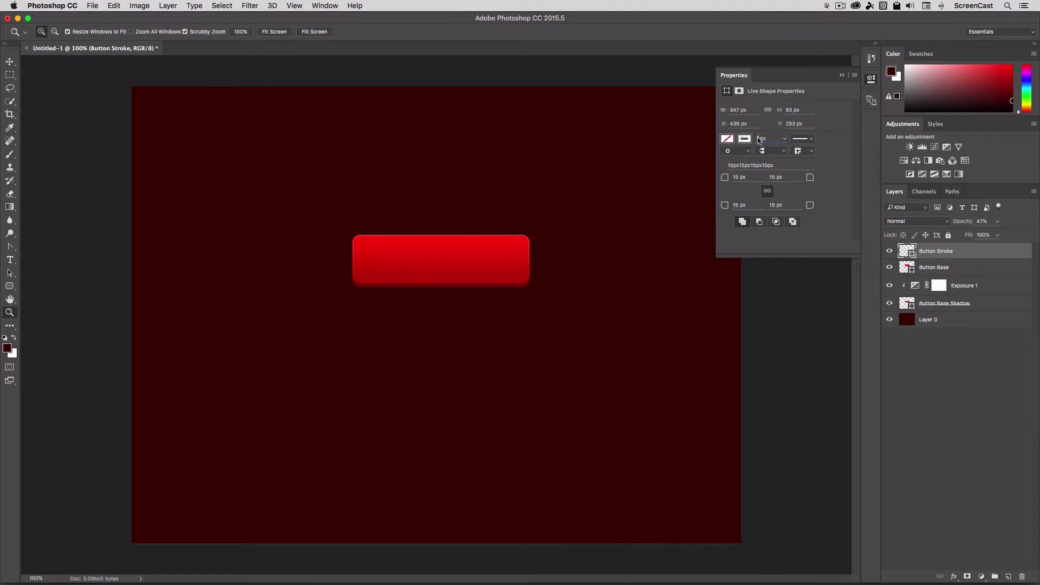
pyautogui.write('2')
pyautogui.press('Tab')
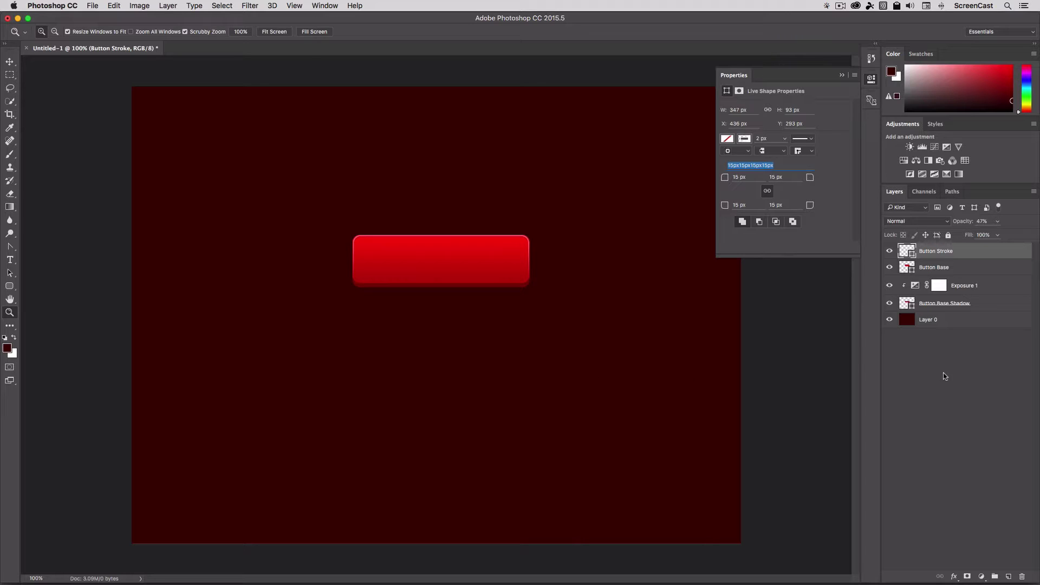
pyautogui.click(929, 324)
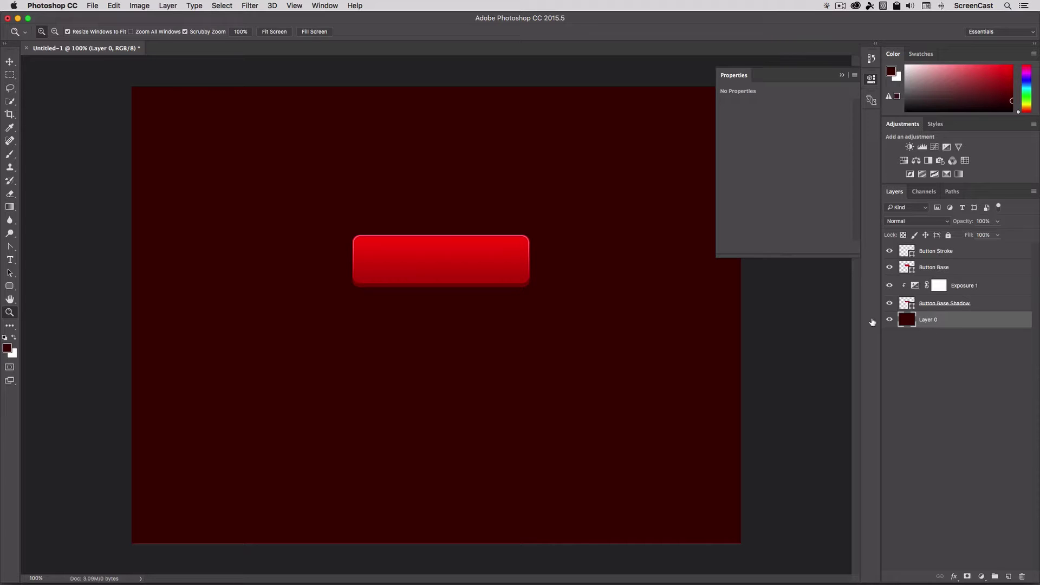
pyautogui.click(928, 372)
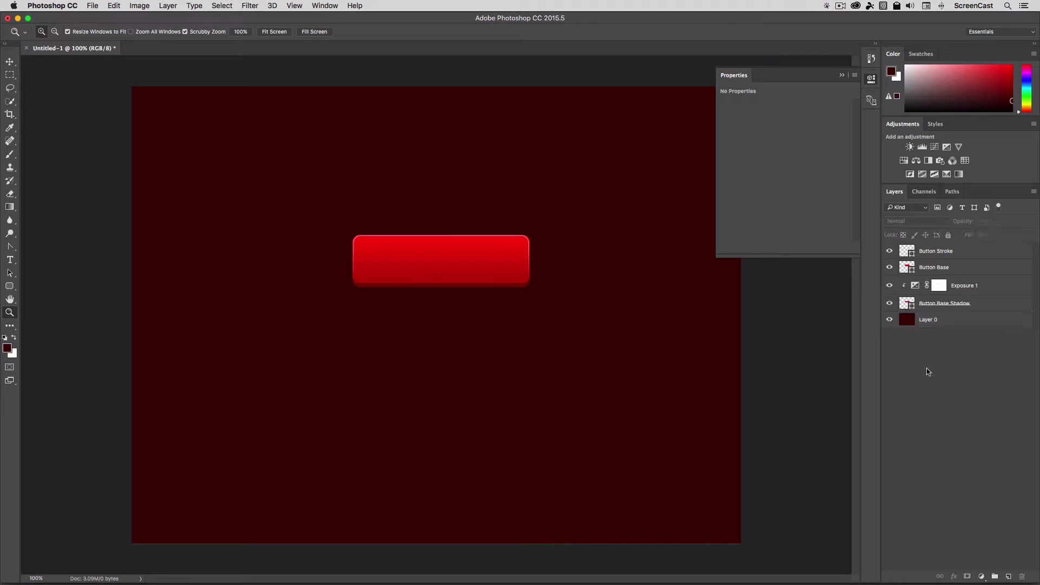
# - Group the layers from Button Stroke through Button Base Shadow and name the group Button
pyautogui.click(933, 270)
pyautogui.click(934, 256)
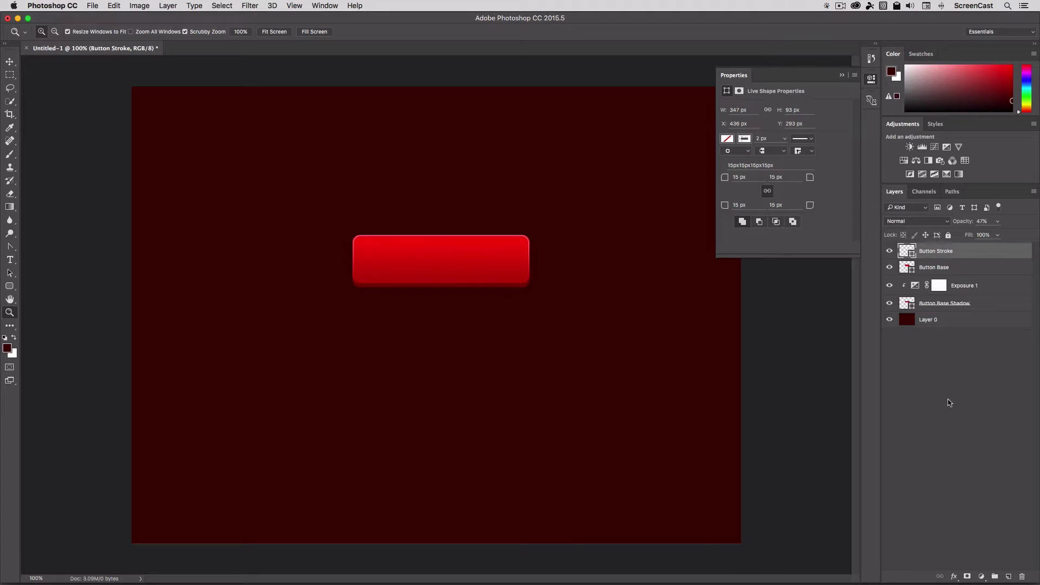
pyautogui.keyDown('shift'); pyautogui.click(973, 307); pyautogui.keyUp('shift')
pyautogui.press('super+g')
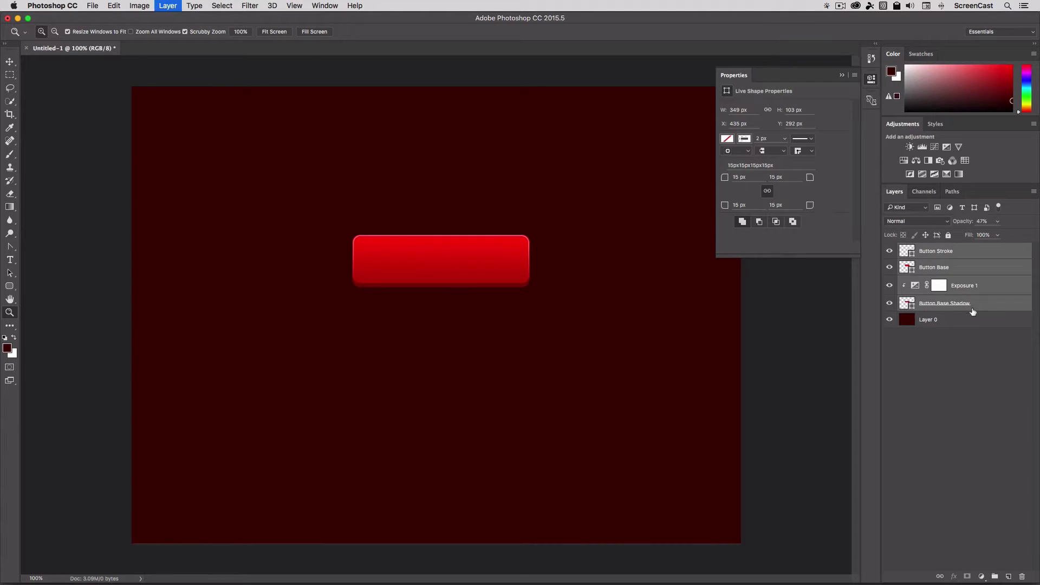
pyautogui.doubleClick(931, 249)
pyautogui.write('But')
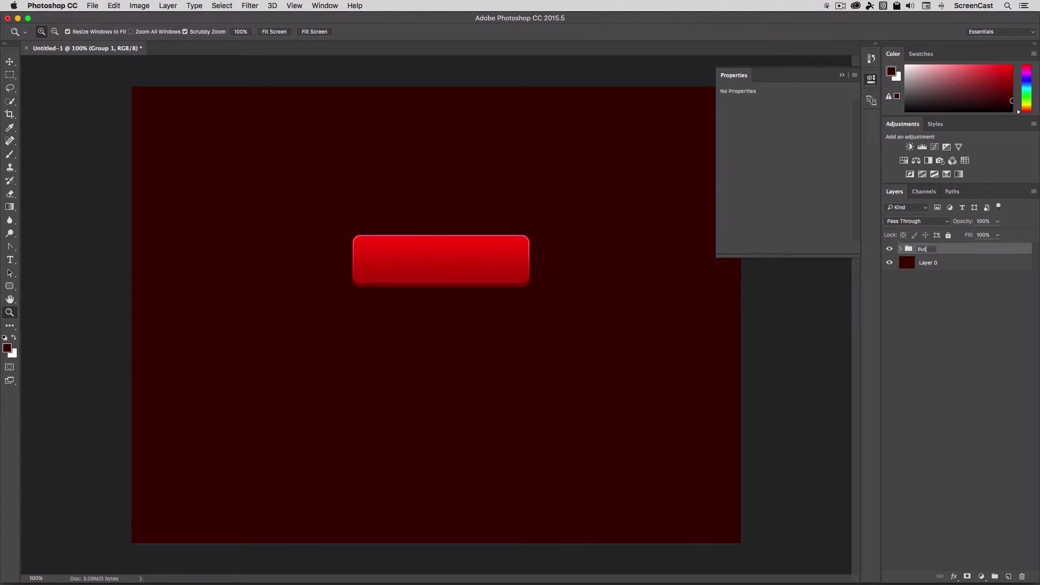
pyautogui.write('ton')
pyautogui.press('Return')
# - Add a new layer above the Button group, put the text BUY NOW on the button and show the rulers
pyautogui.click(1008, 576)
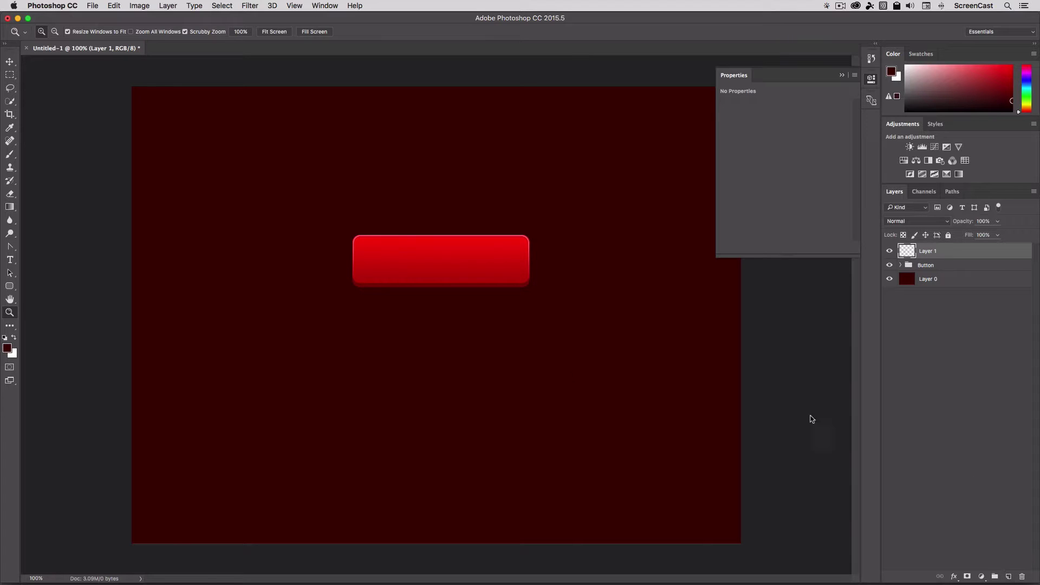
pyautogui.click(9, 259)
pyautogui.click(488, 280)
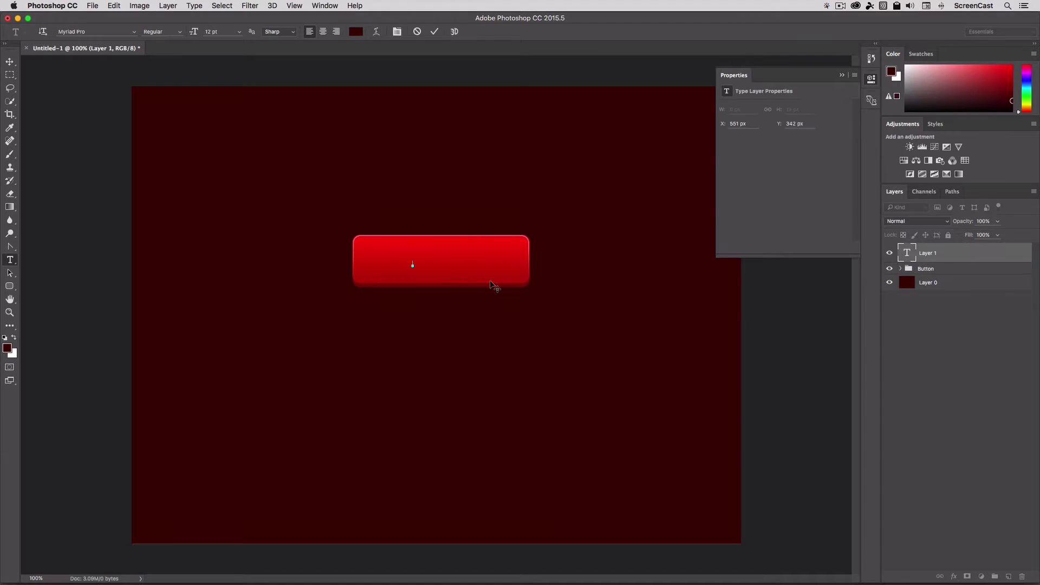
pyautogui.write('BuY NOW')
pyautogui.click(10, 61)
pyautogui.press('super+r')
pyautogui.press('super+z')
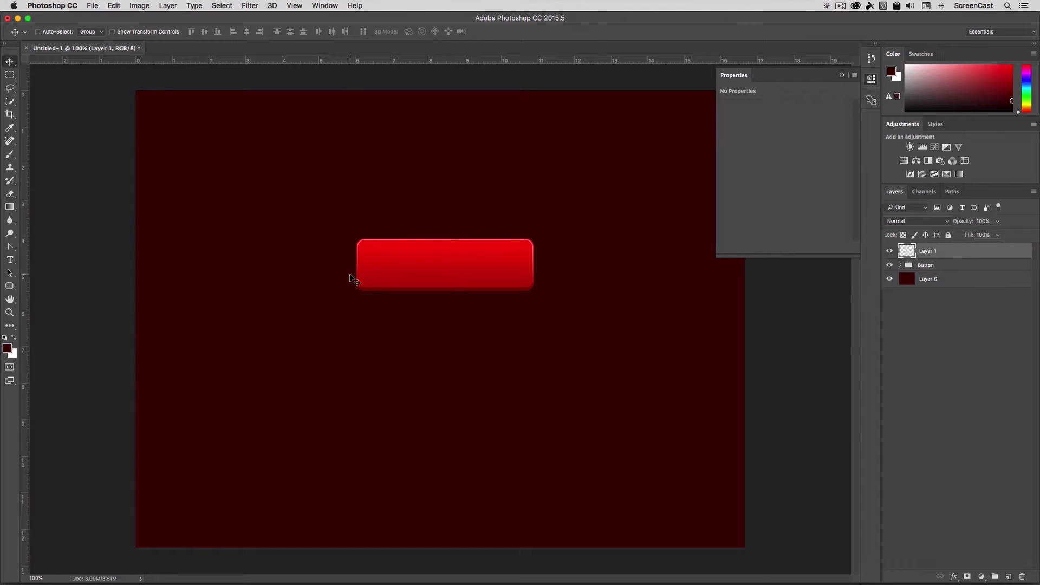
pyautogui.press('super+t')
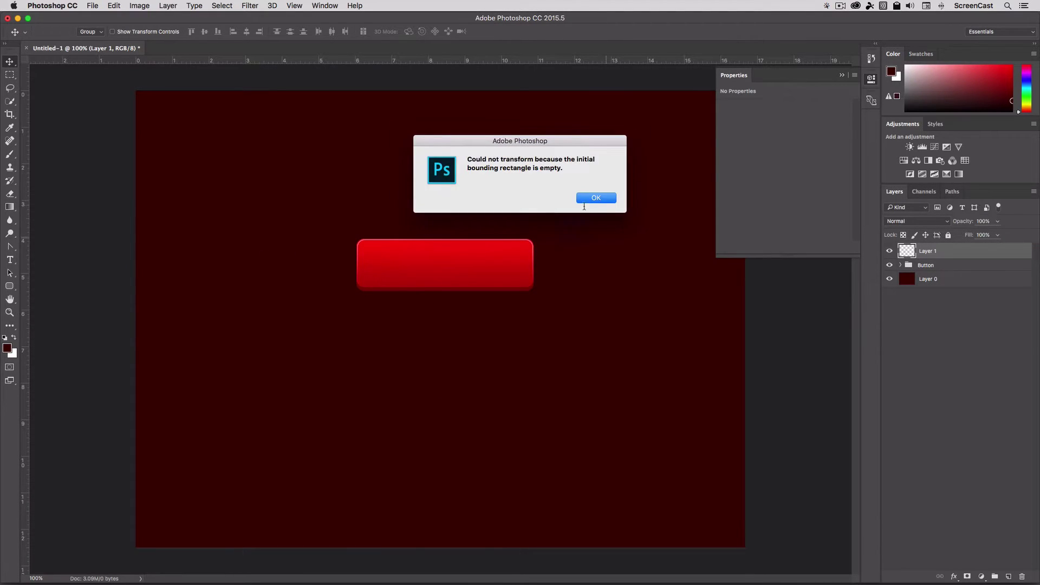
pyautogui.click(583, 201)
pyautogui.press('super+z')
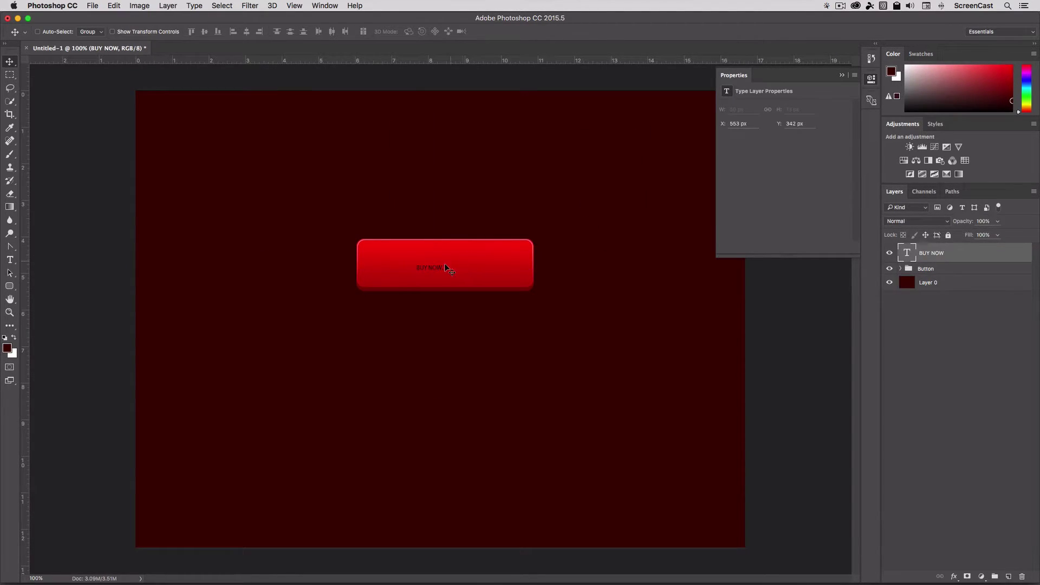
# - Enlarge the BUY NOW text with Free Transform so it spans most of the button's width
pyautogui.press('super+t')
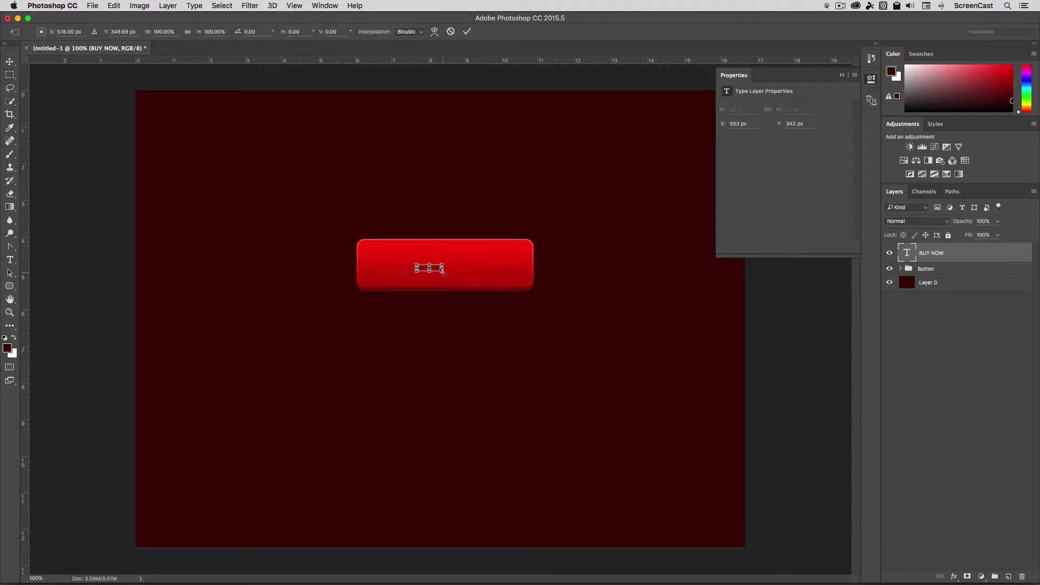
pyautogui.moveTo(442, 270); pyautogui.dragTo(494, 265)
pyautogui.press('Return')
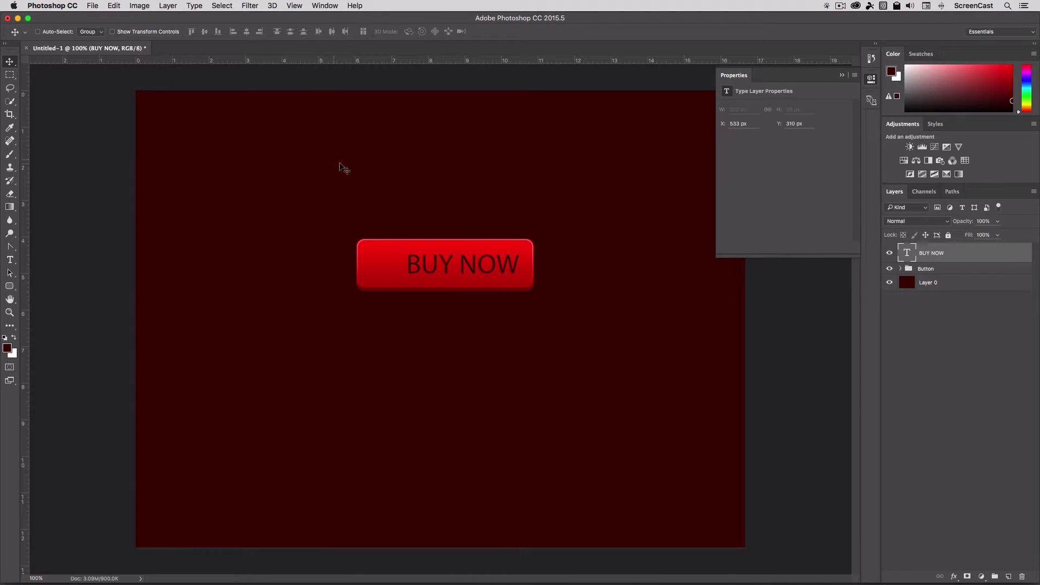
# - Change the font style of the BUY NOW text to Bold
pyautogui.doubleClick(909, 253)
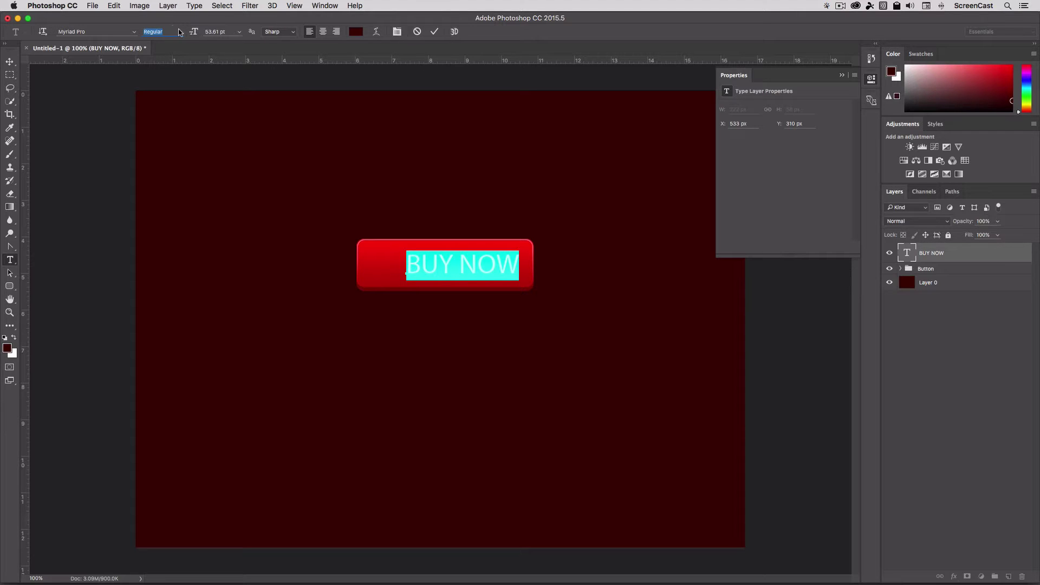
pyautogui.click(178, 31)
pyautogui.click(170, 88)
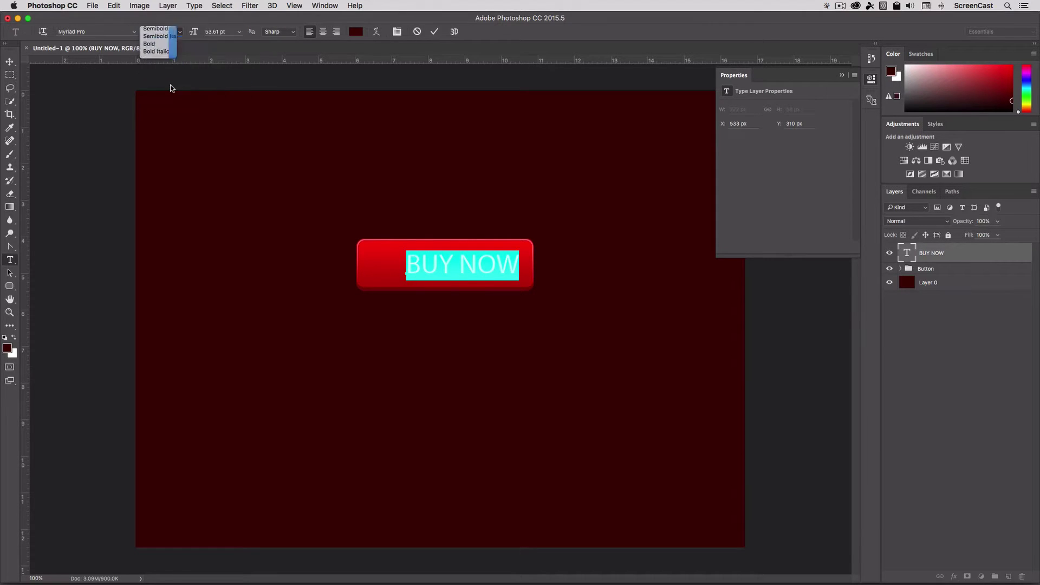
pyautogui.click(11, 61)
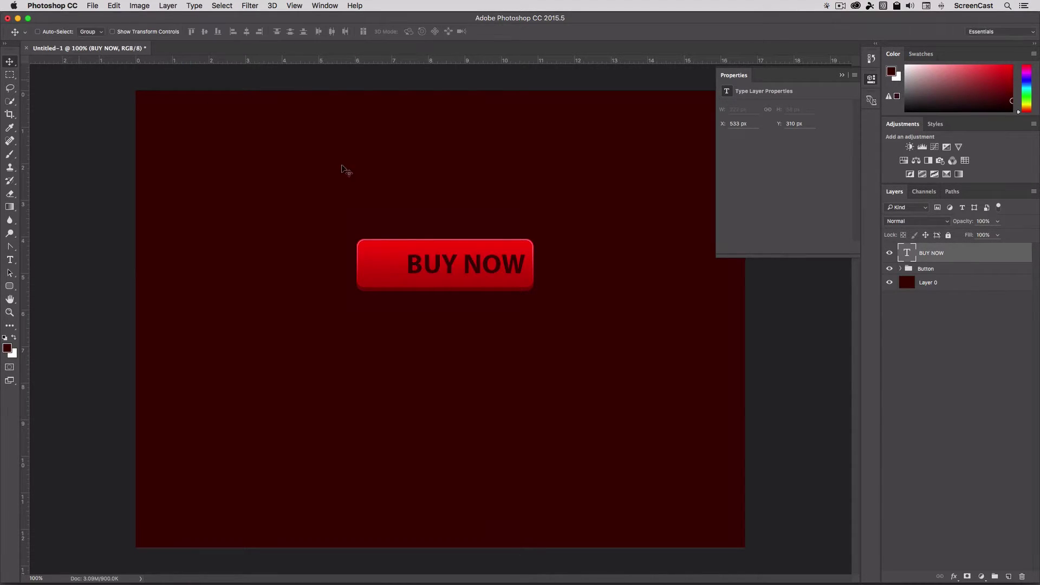
pyautogui.click(915, 372)
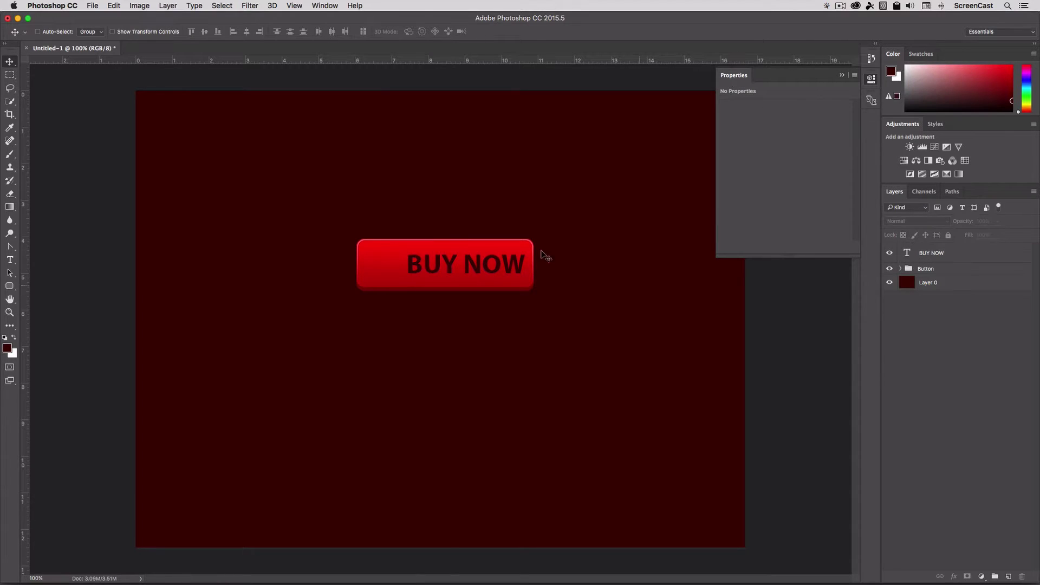
# - Shift the BUY NOW text left to X 515 px to leave room for an icon, then deselect the layer
pyautogui.click(428, 265)
pyautogui.click(602, 199)
pyautogui.click(949, 259)
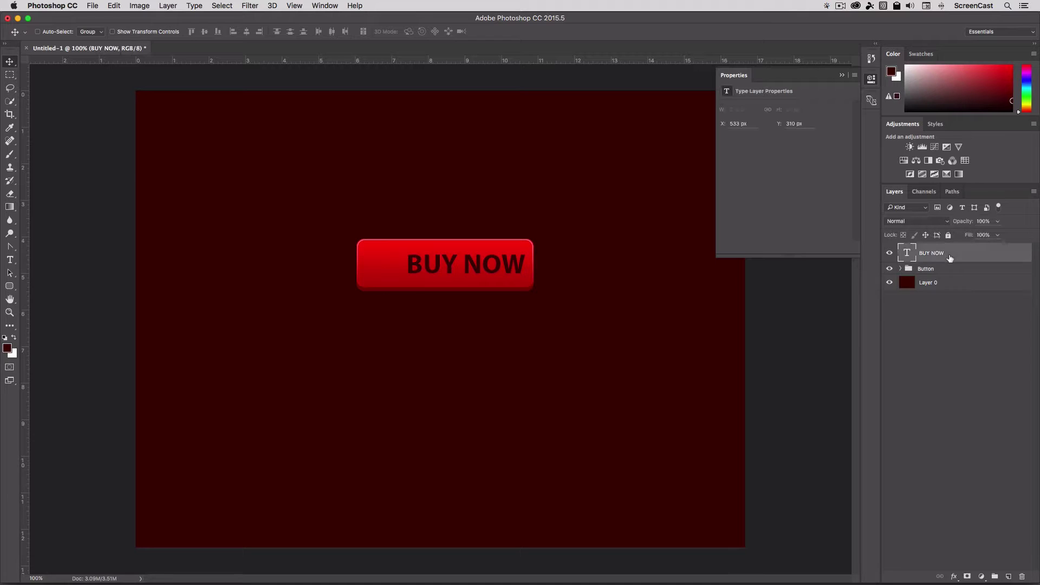
pyautogui.hotkey('shift', 'Left')
pyautogui.hotkey('shift', 'Left')
pyautogui.press('Right')
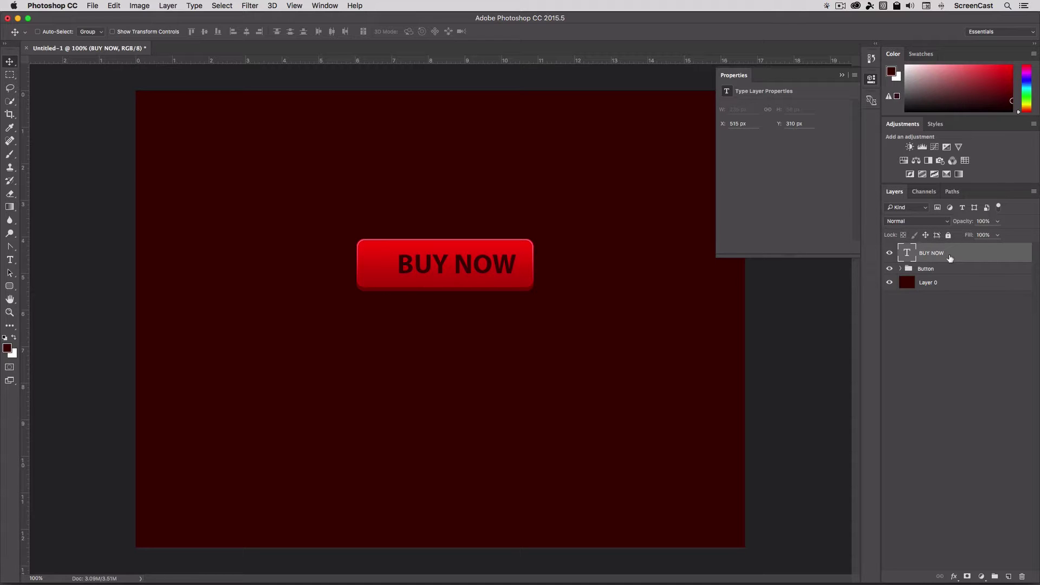
pyautogui.click(953, 360)
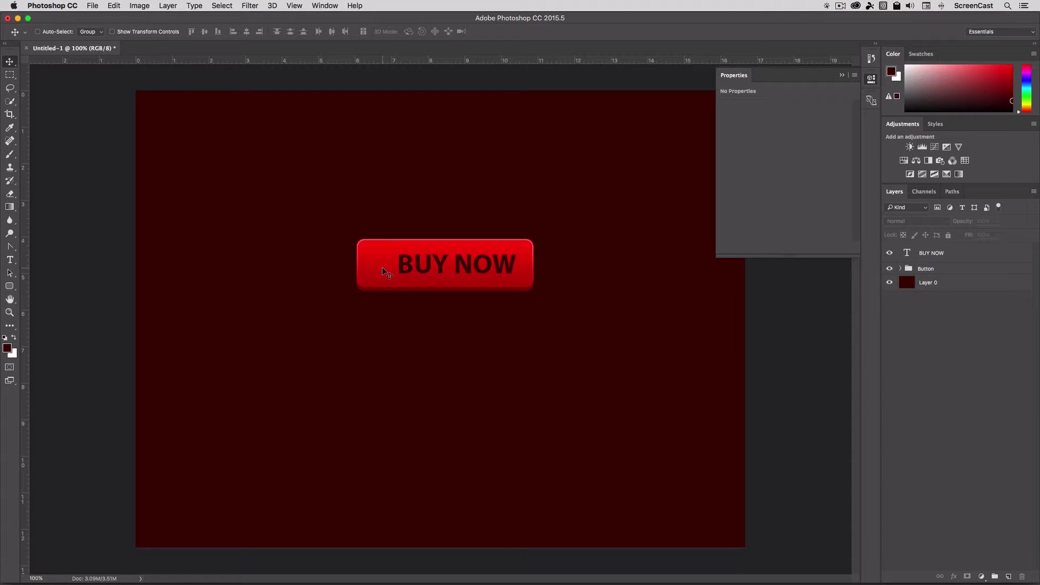
# - Activate the Custom Shape Tool, replace its shape presets with the All set and enlarge the shape picker to show them
pyautogui.click(10, 286)
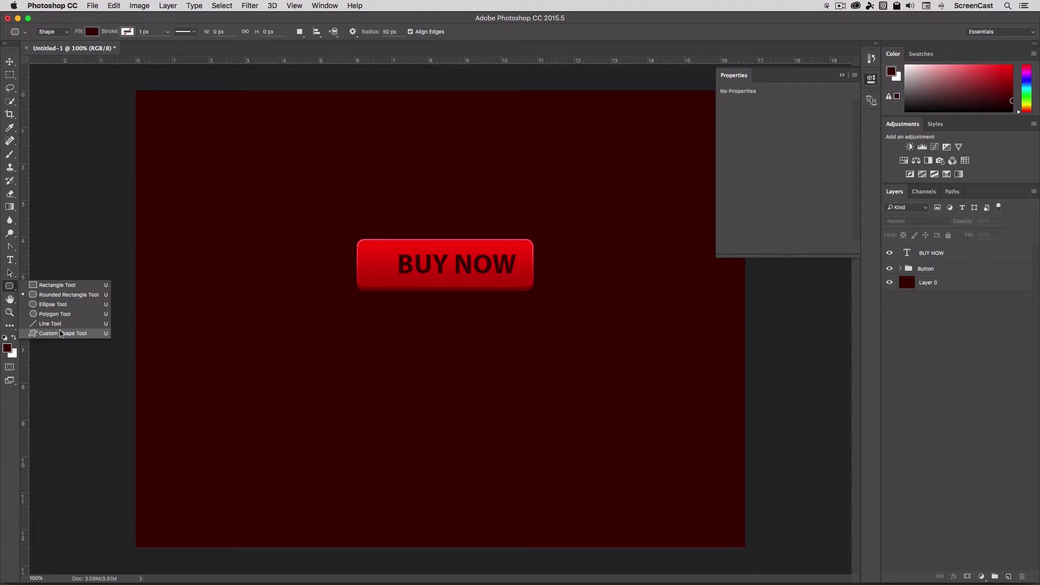
pyautogui.click(61, 332)
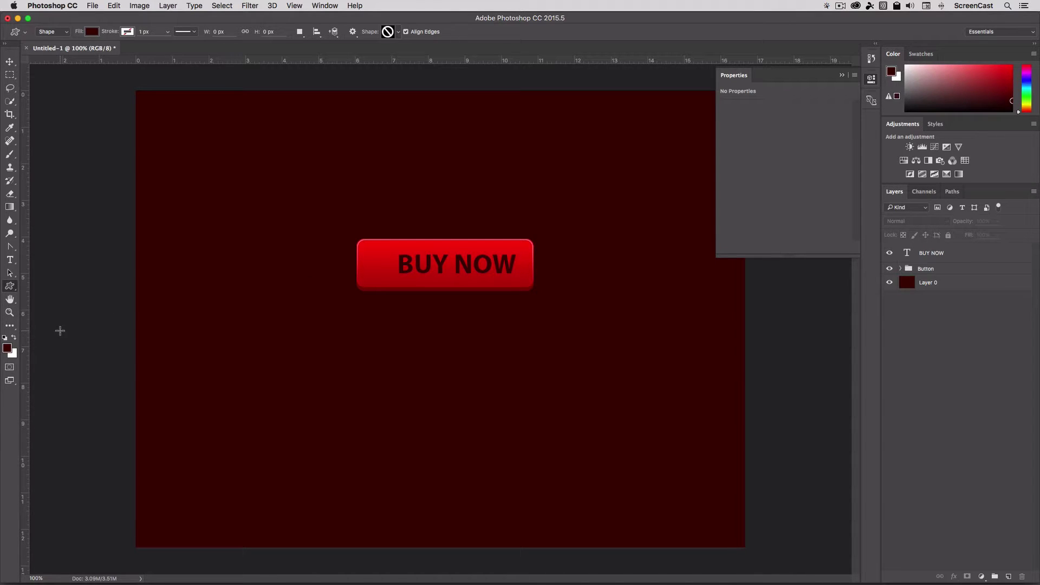
pyautogui.click(394, 34)
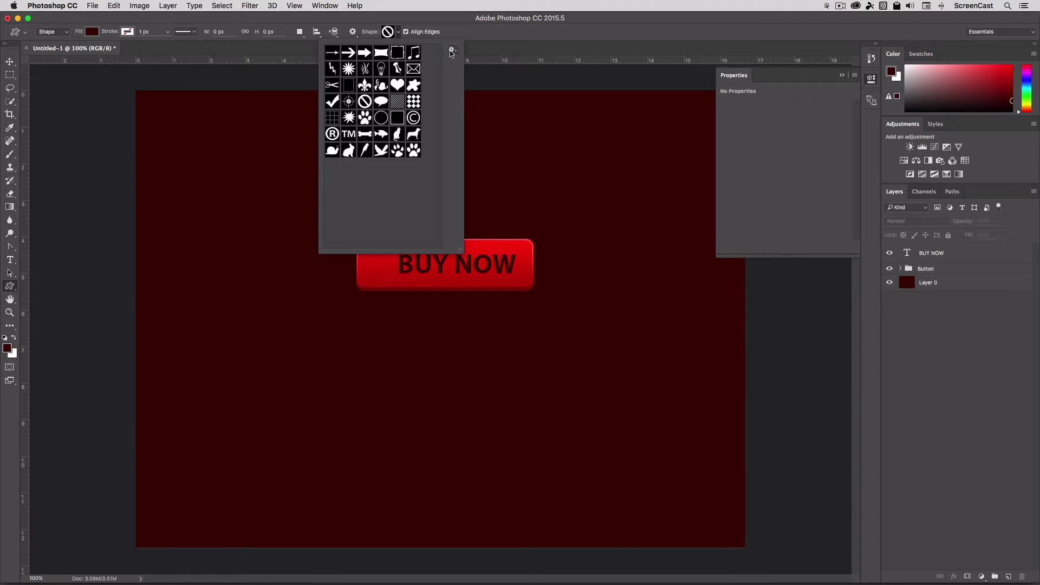
pyautogui.moveTo(458, 253); pyautogui.dragTo(590, 401)
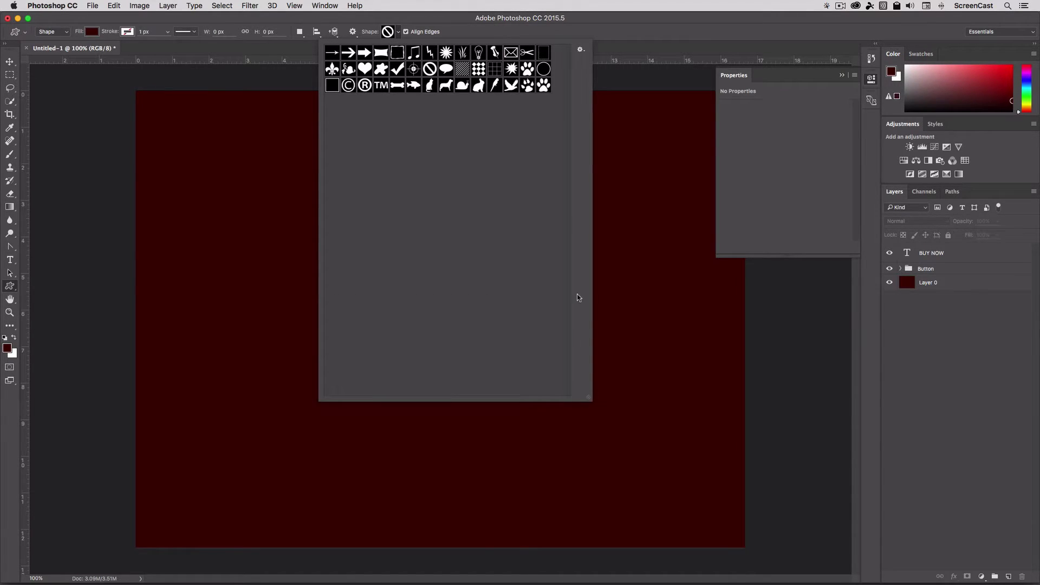
pyautogui.click(580, 51)
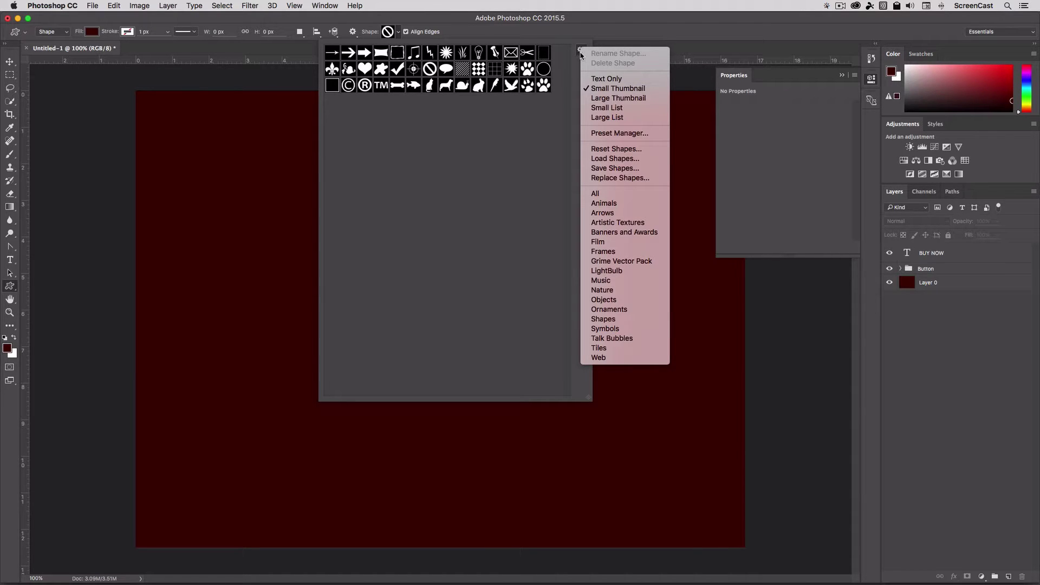
pyautogui.click(598, 194)
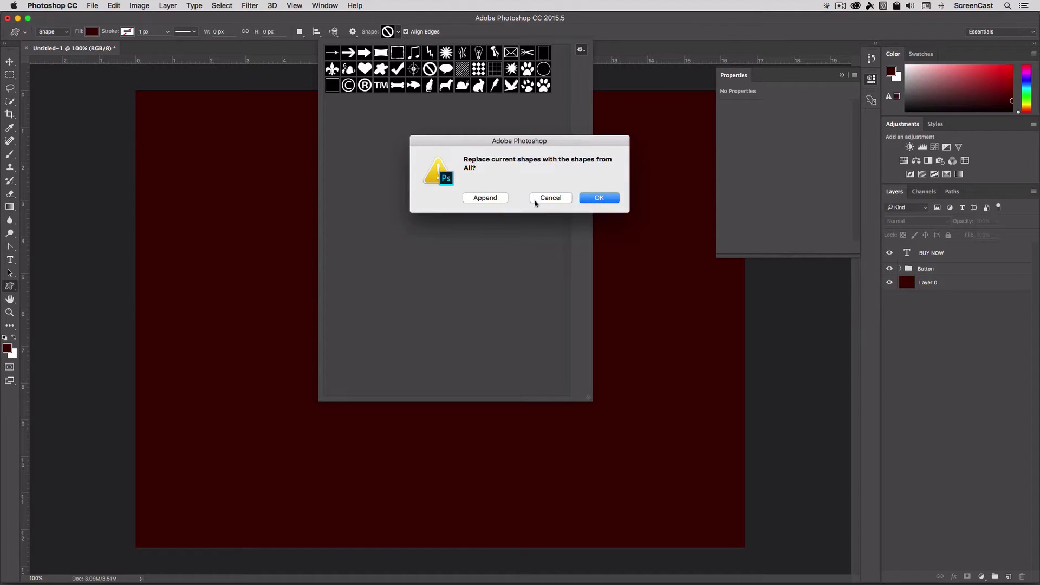
pyautogui.click(590, 200)
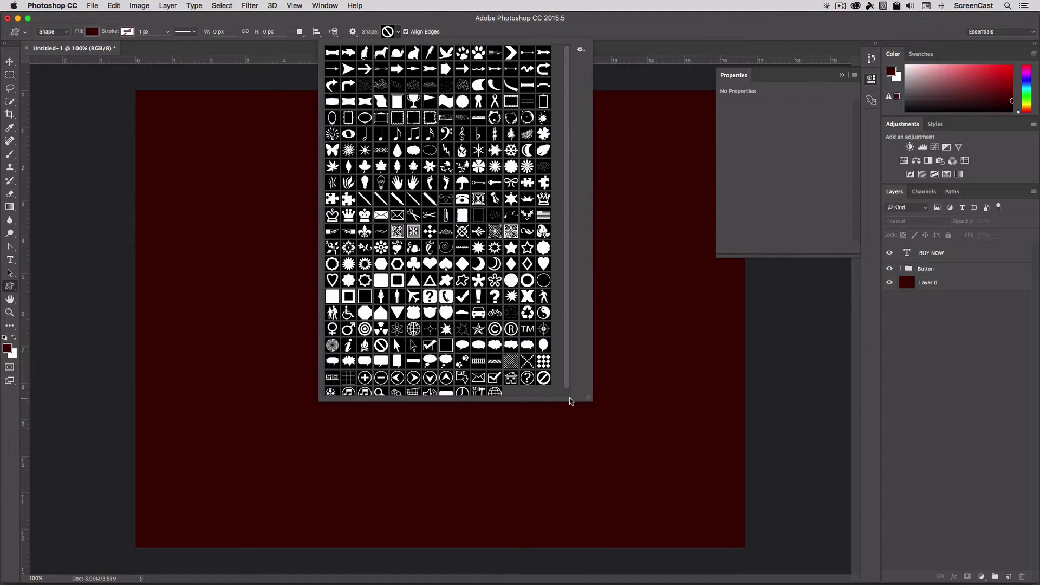
pyautogui.moveTo(585, 402); pyautogui.dragTo(628, 471)
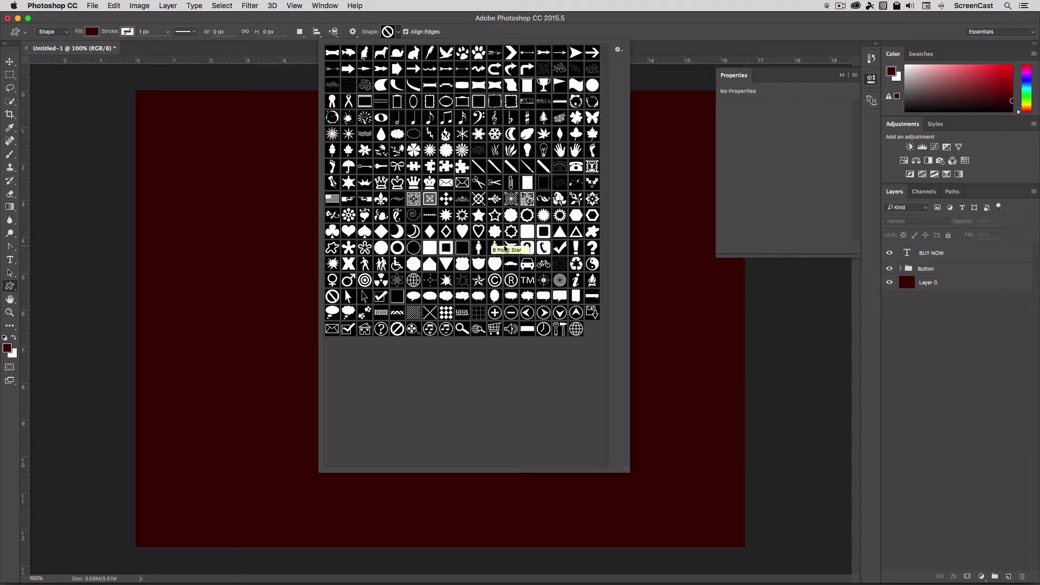
# - Draw the airplane custom shape on the button before the BUY NOW text, adjust its position and hide the path outline
pyautogui.doubleClick(509, 249)
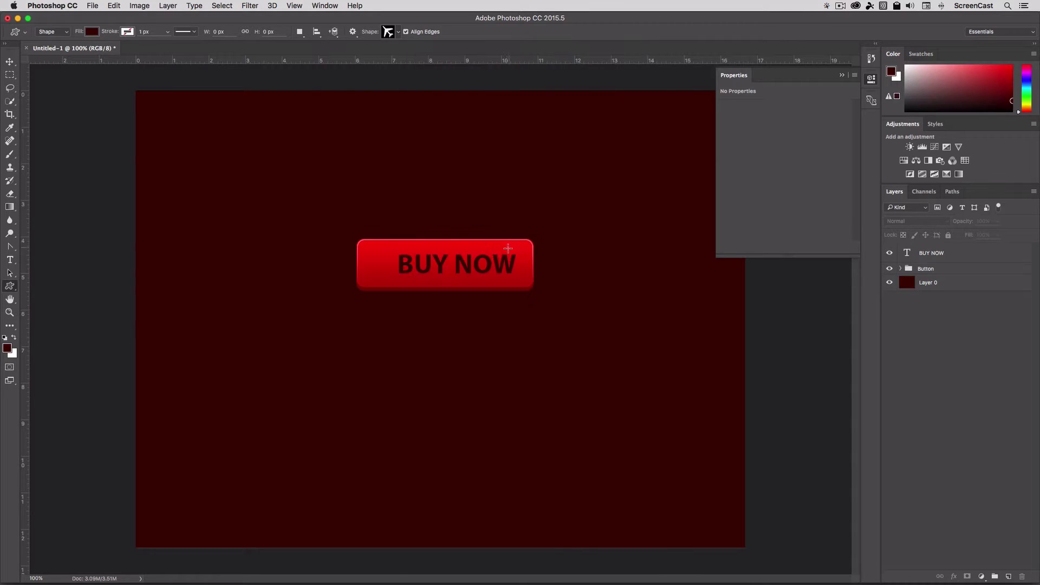
pyautogui.moveTo(372, 259)
pyautogui.mouseDown()
pyautogui.moveTo(399, 282)
pyautogui.moveTo(382, 262)
pyautogui.mouseUp()
pyautogui.press('v')
pyautogui.keyDown('super'); pyautogui.click(386, 274); pyautogui.keyUp('super')
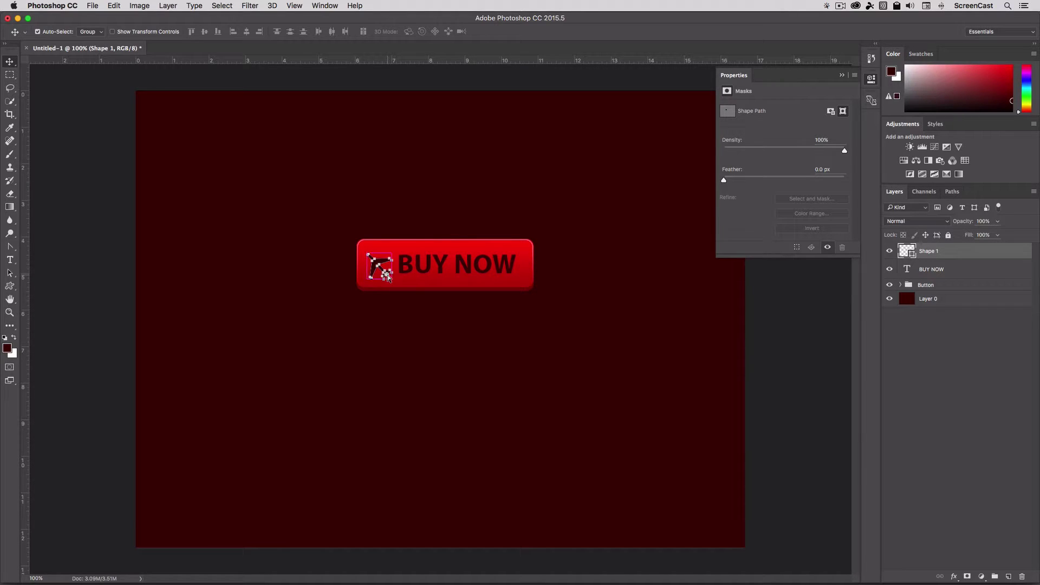
pyautogui.press('super+h')
# - Try to flip the airplane shape vertically
pyautogui.click(113, 5)
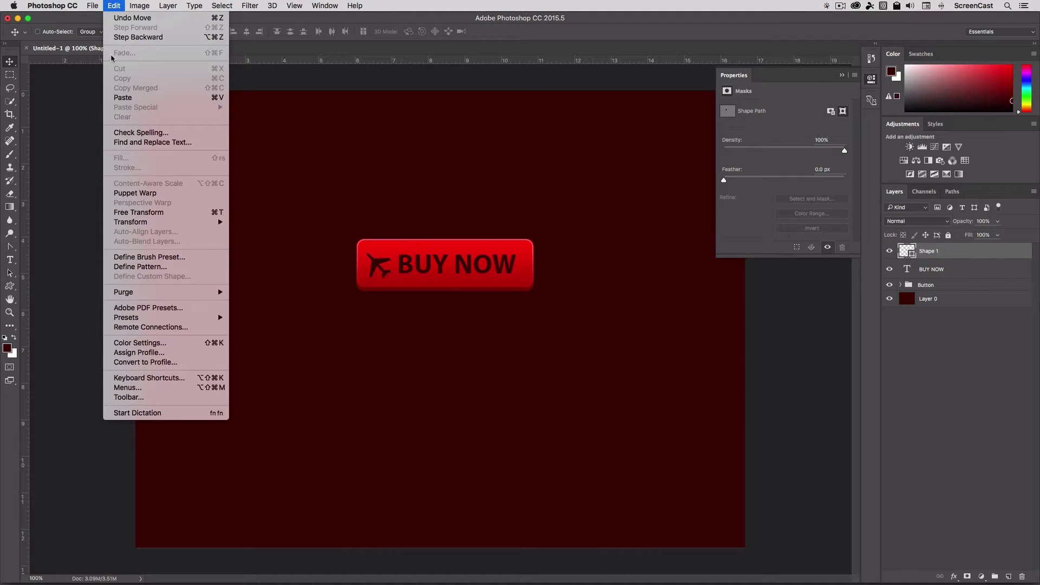
pyautogui.moveTo(146, 222)
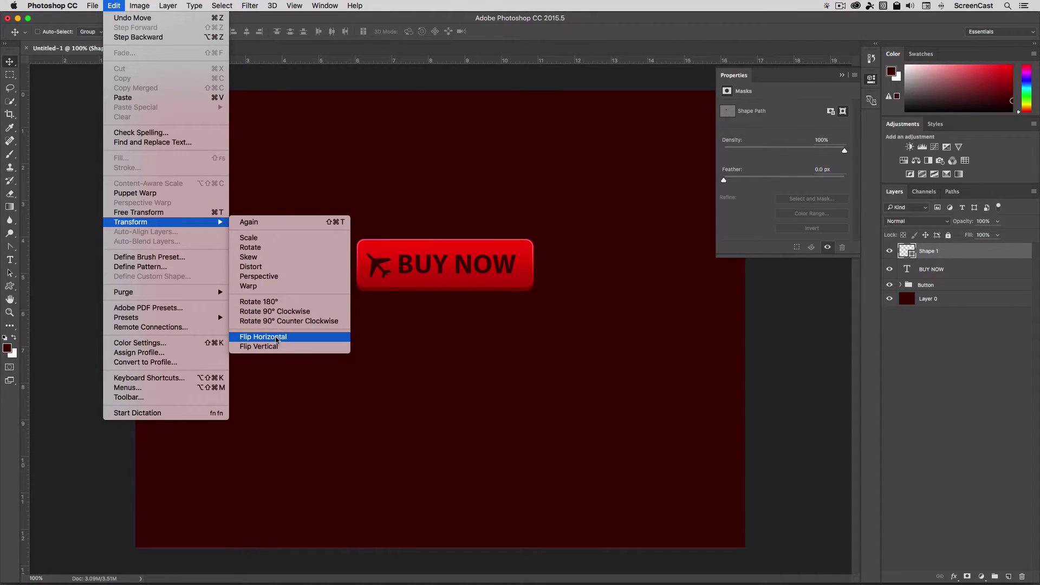
pyautogui.click(275, 347)
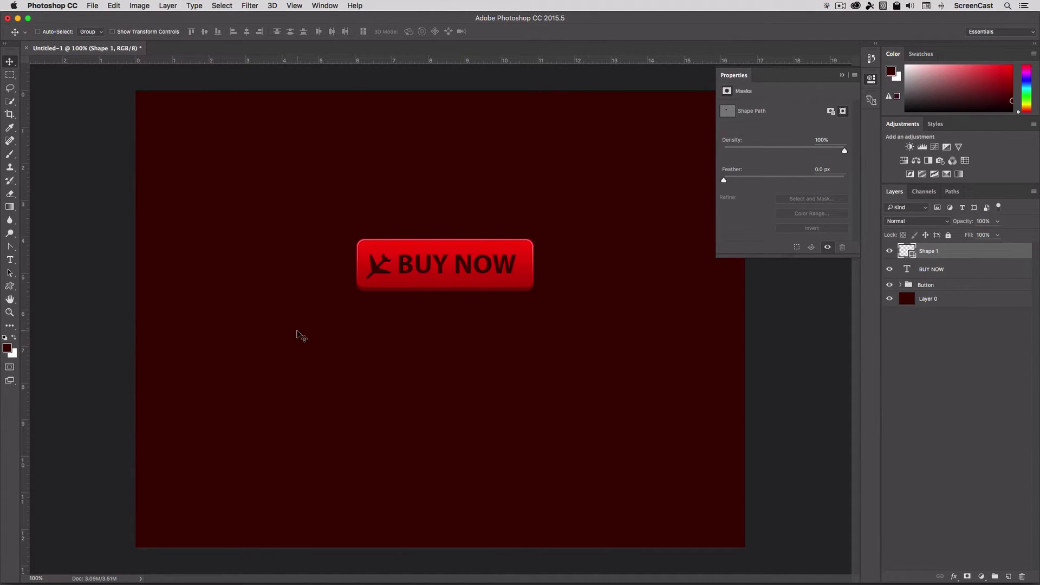
pyautogui.press('super+z')
# - Flip the airplane shape horizontally so it points toward the text
pyautogui.click(107, 5)
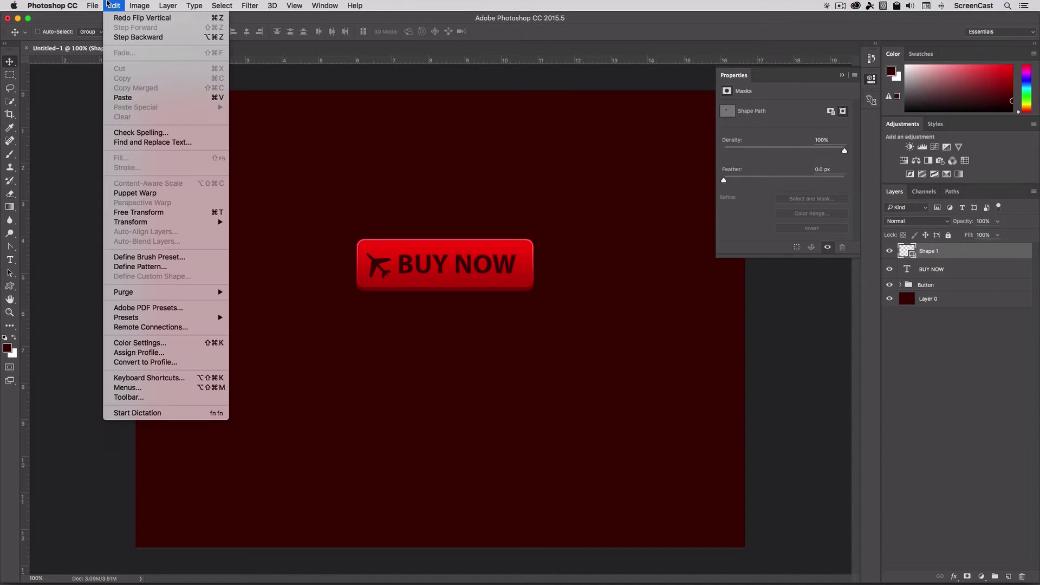
pyautogui.moveTo(157, 222)
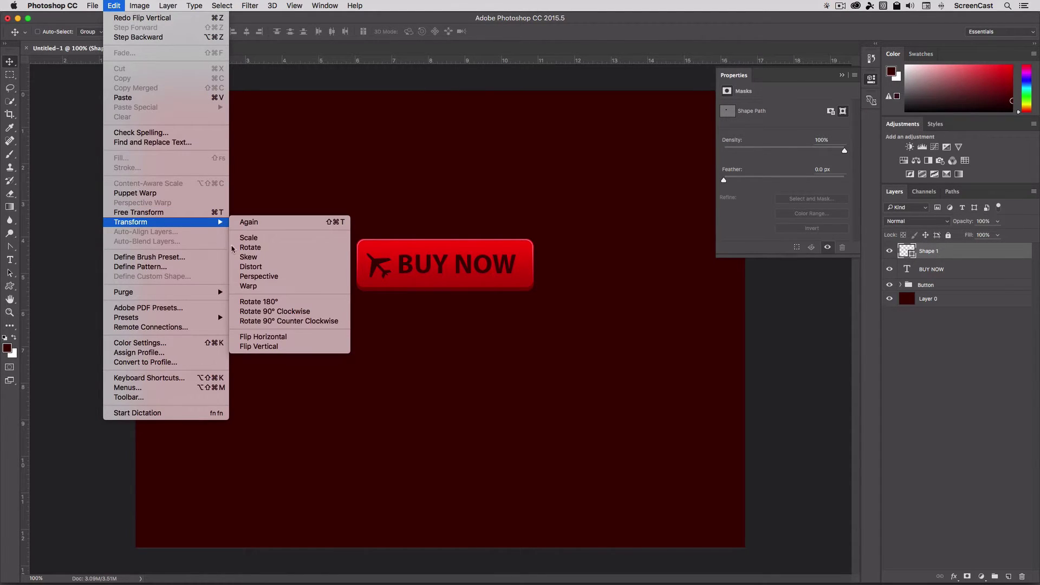
pyautogui.click(263, 337)
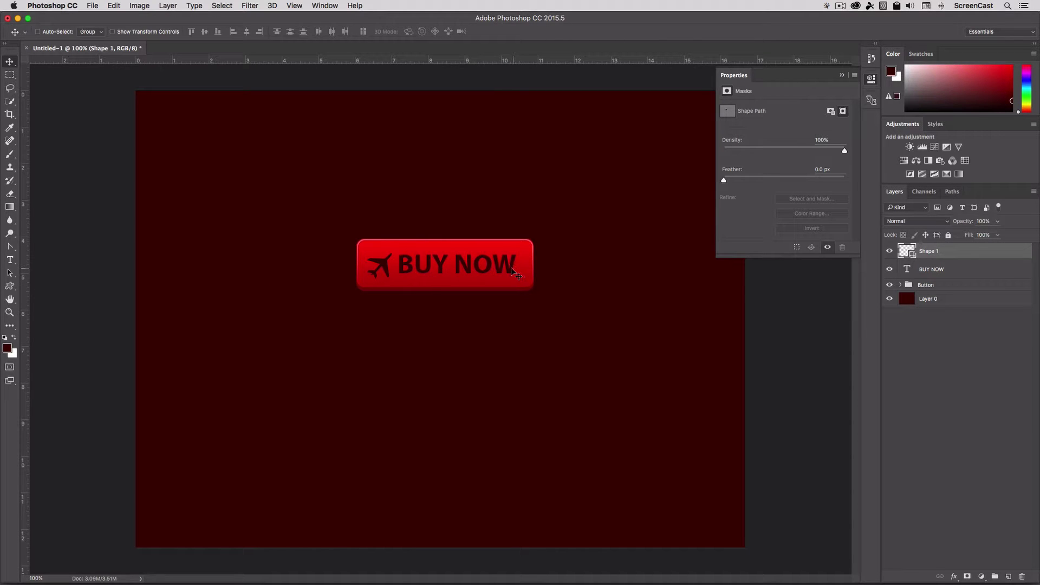
# - Replace the word BUY with BOOK in the button label so it reads BOOK NOW
pyautogui.doubleClick(907, 269)
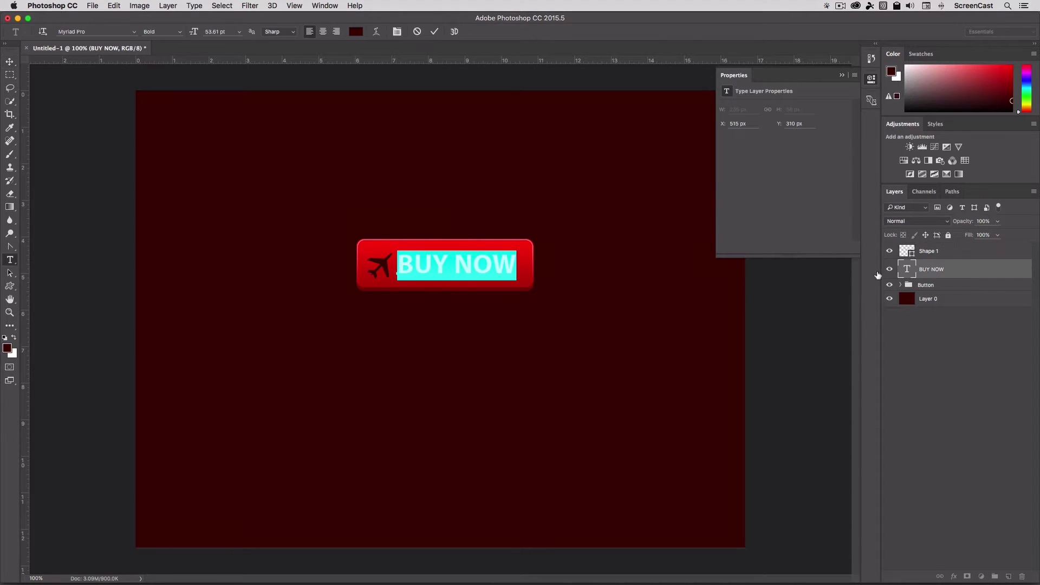
pyautogui.click(446, 267)
pyautogui.doubleClick(429, 267)
pyautogui.click(451, 270)
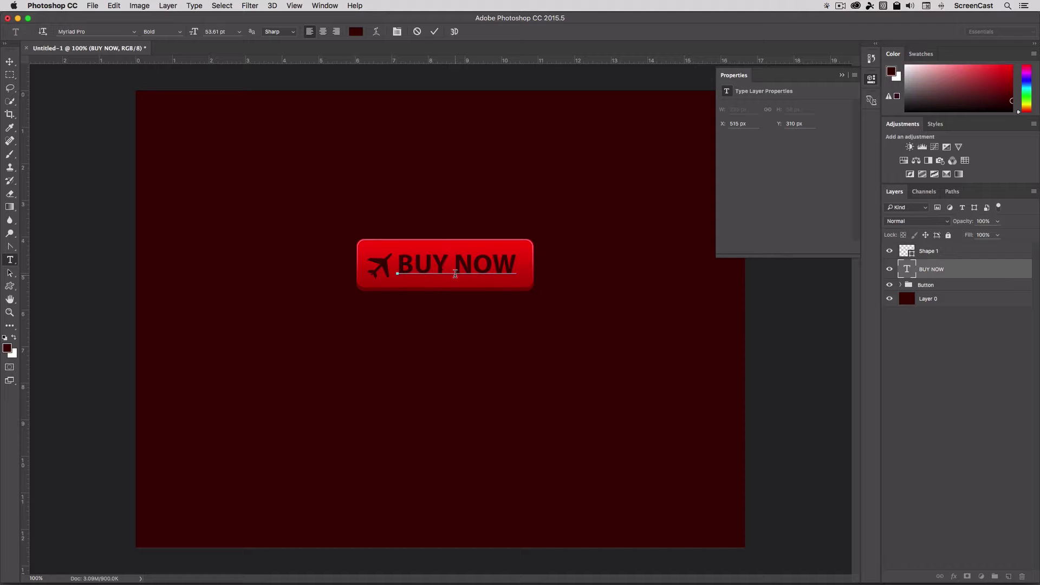
pyautogui.press('BackSpace')
pyautogui.press('BackSpace')
pyautogui.write('oo')
pyautogui.press('BackSpace')
pyautogui.press('BackSpace')
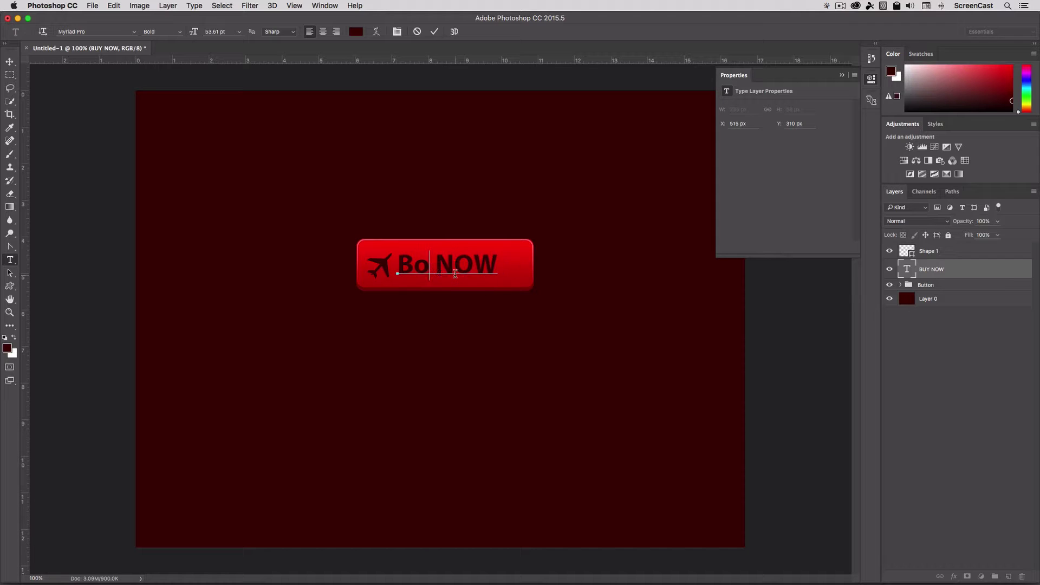
pyautogui.write('OOK')
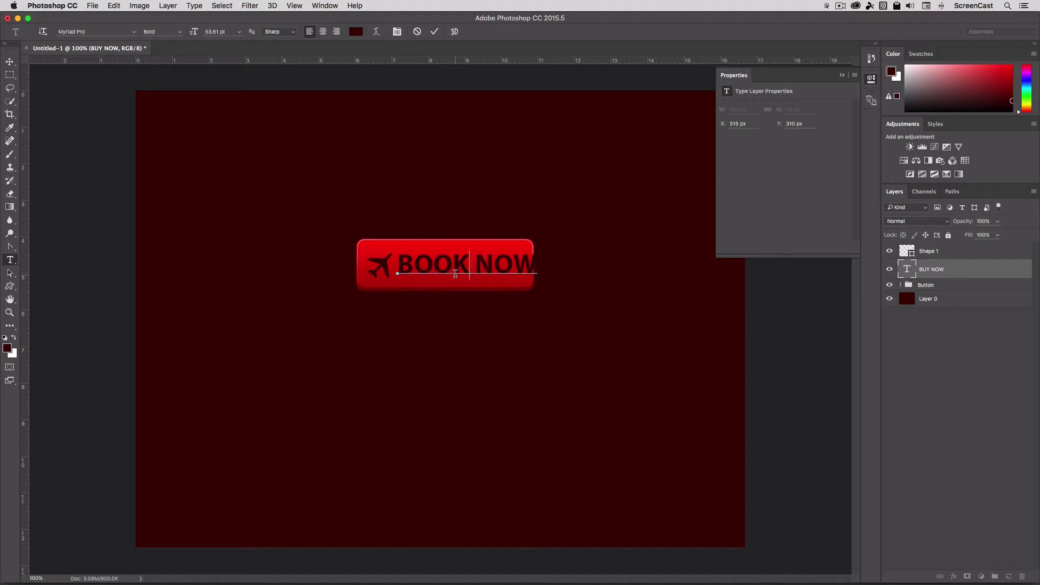
pyautogui.click(919, 277)
pyautogui.press('v')
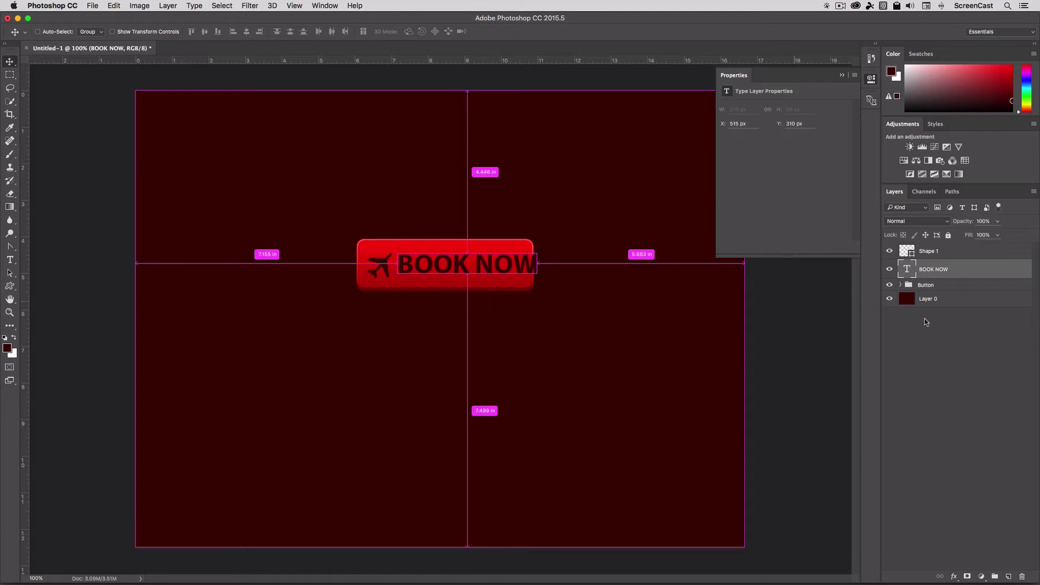
# - Scale down the BOOK NOW text with Free Transform so it fits inside the button beside the airplane
pyautogui.press('super+r')
pyautogui.press('super+r')
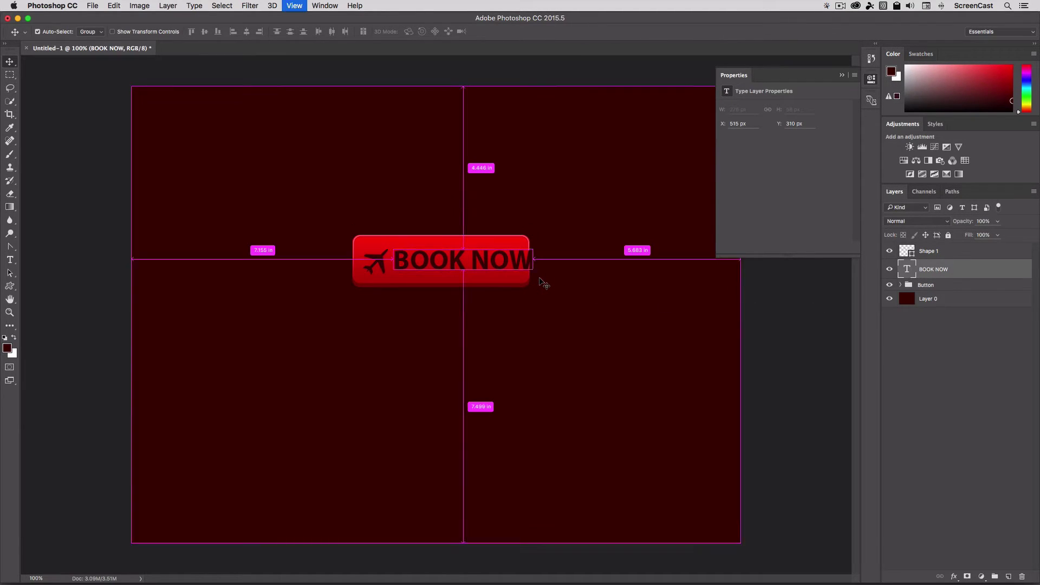
pyautogui.press('super+t')
pyautogui.moveTo(539, 281); pyautogui.dragTo(489, 268)
pyautogui.press('Return')
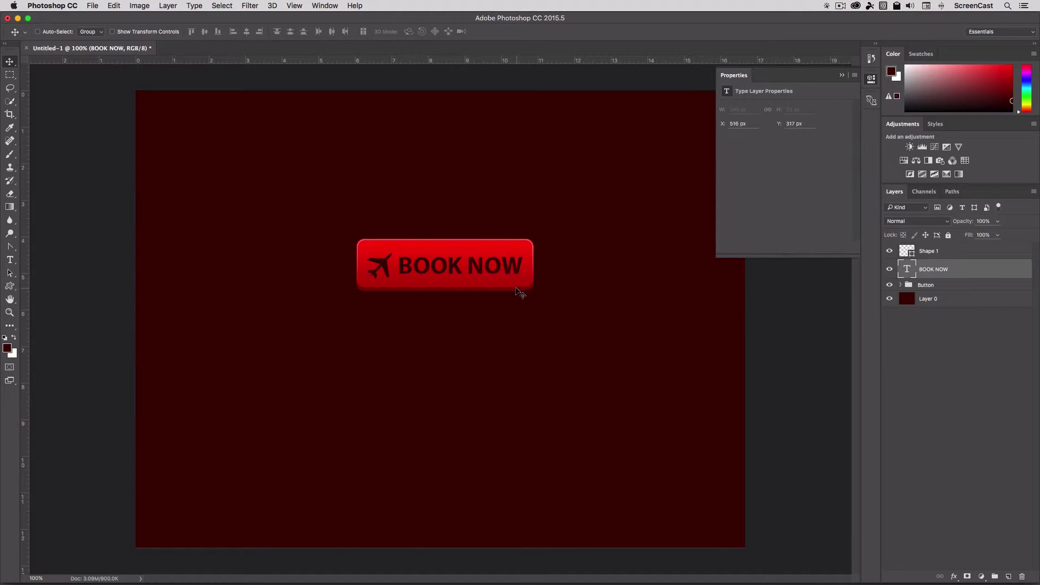
# - Add a Bevel & Emboss effect to the airplane's Shape 1 layer, keeping the airplane in view beside the effect settings
pyautogui.click(912, 256)
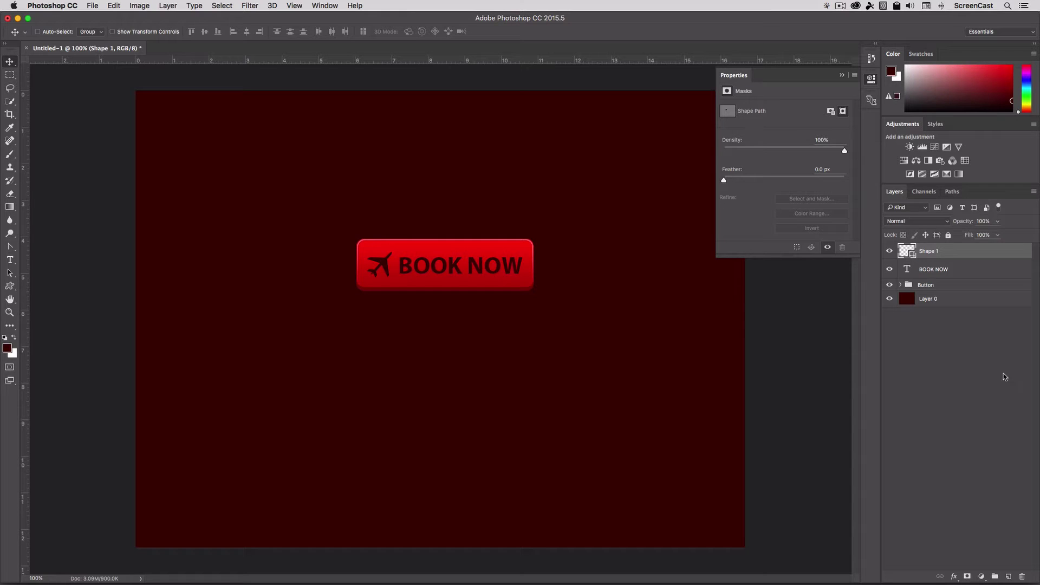
pyautogui.click(975, 360)
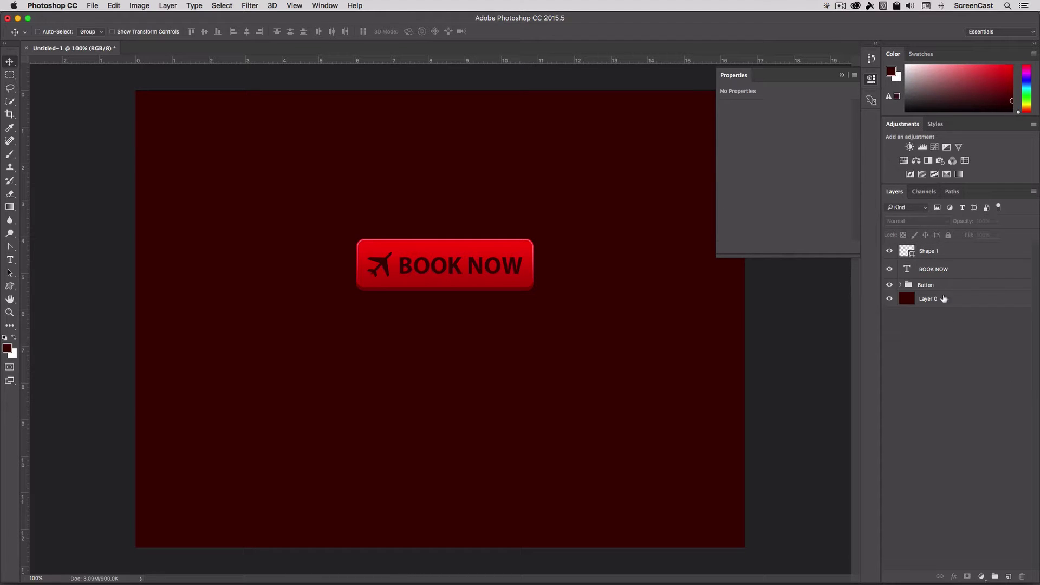
pyautogui.click(935, 256)
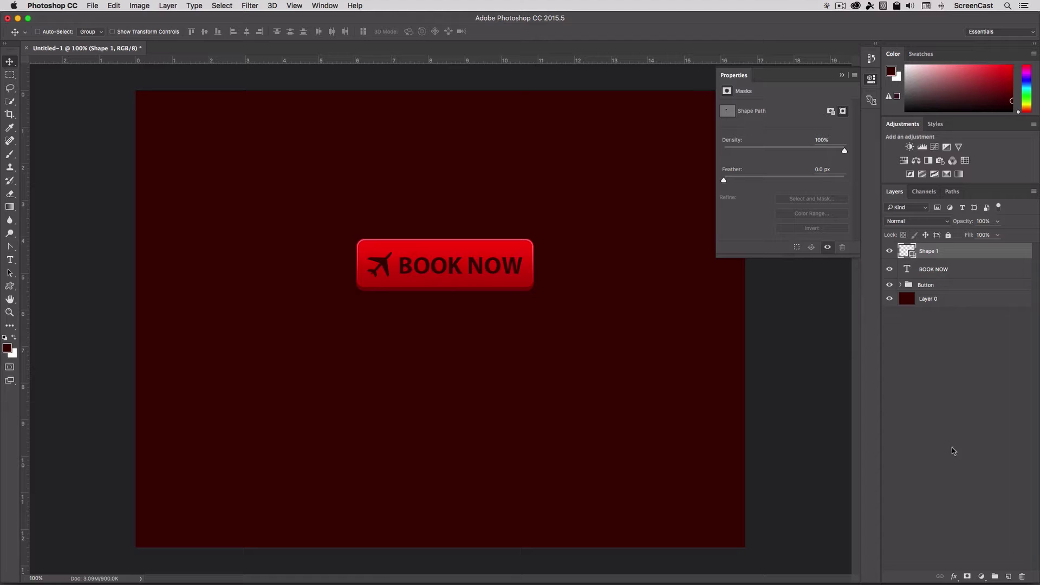
pyautogui.click(954, 576)
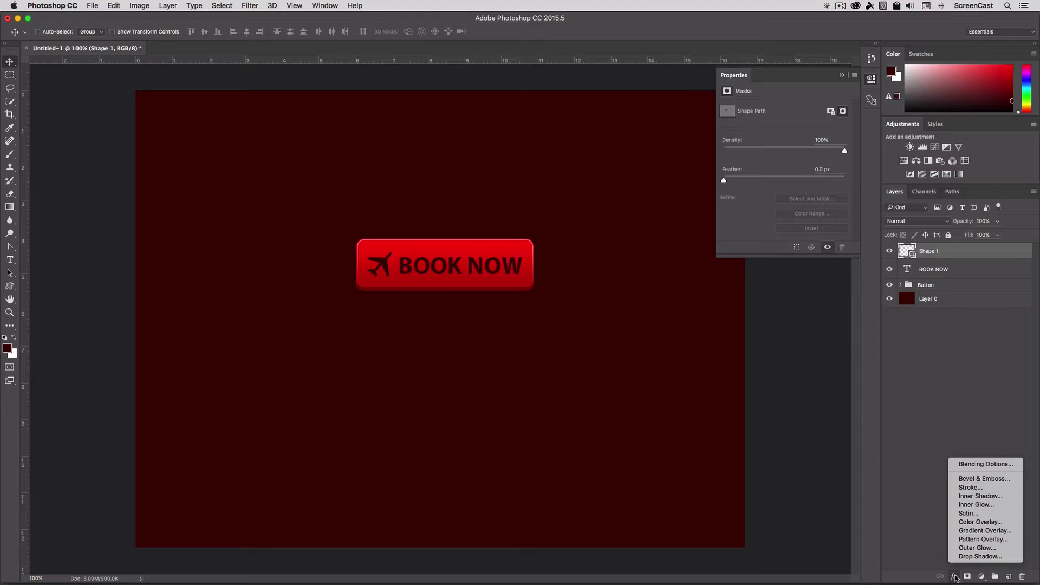
pyautogui.click(977, 479)
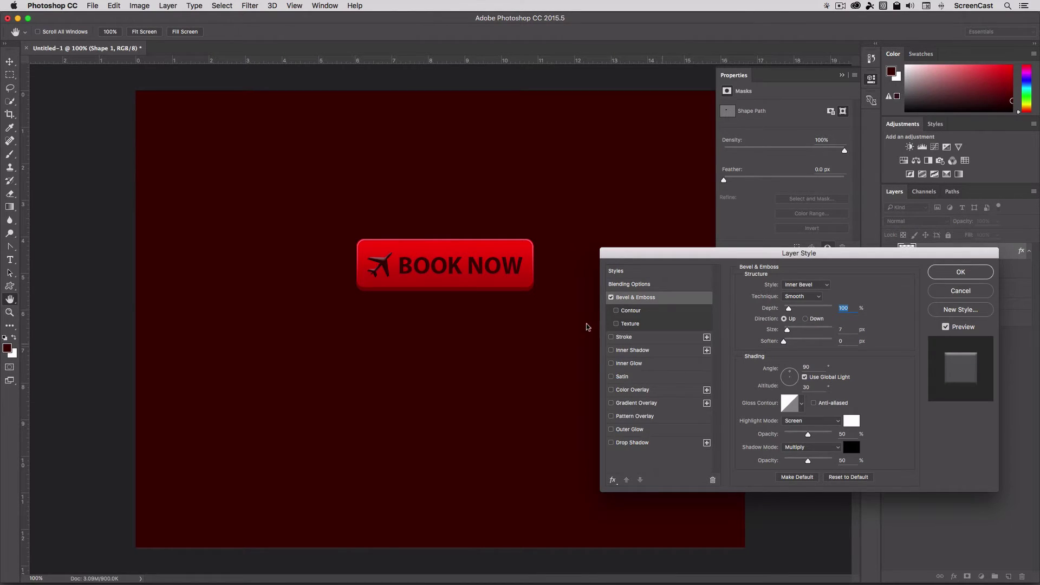
pyautogui.press('super+plus')
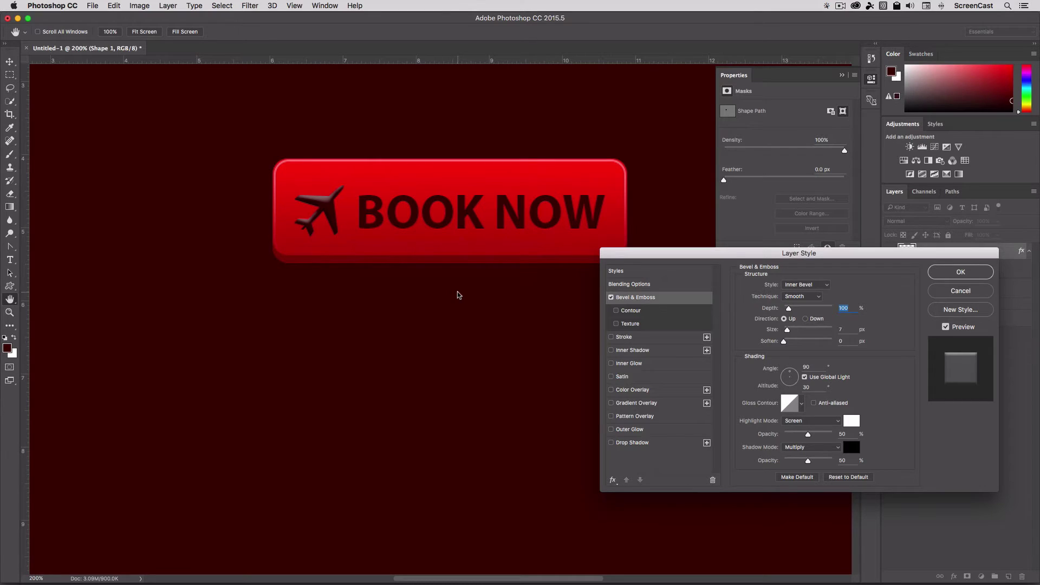
pyautogui.moveTo(448, 263); pyautogui.dragTo(459, 371)
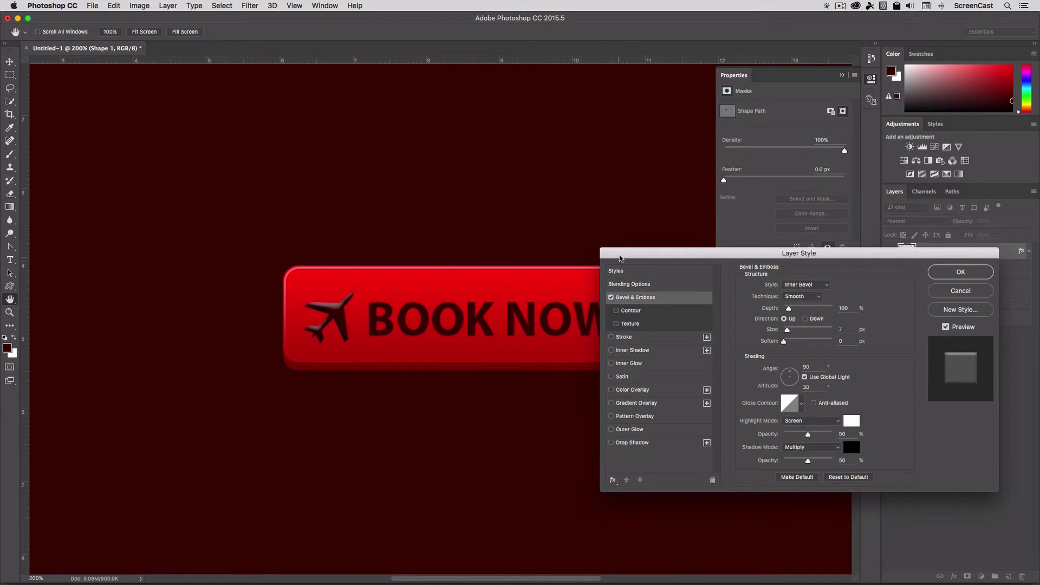
pyautogui.moveTo(623, 253); pyautogui.dragTo(570, 181)
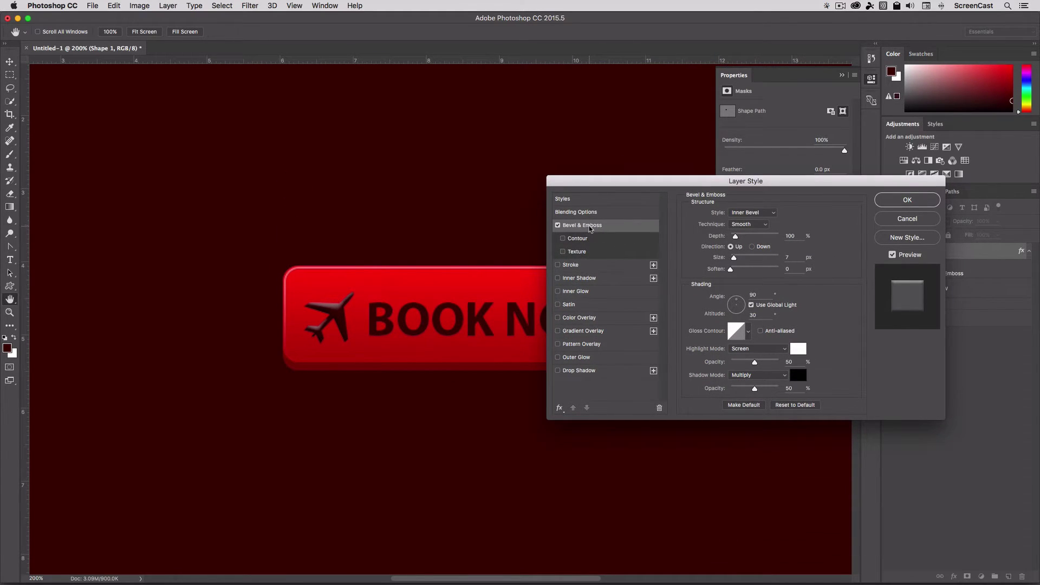
# - Compare the Emboss, Pillow Emboss and Stroke Emboss bevel styles on the airplane, and settle on Outer Bevel
pyautogui.click(770, 215)
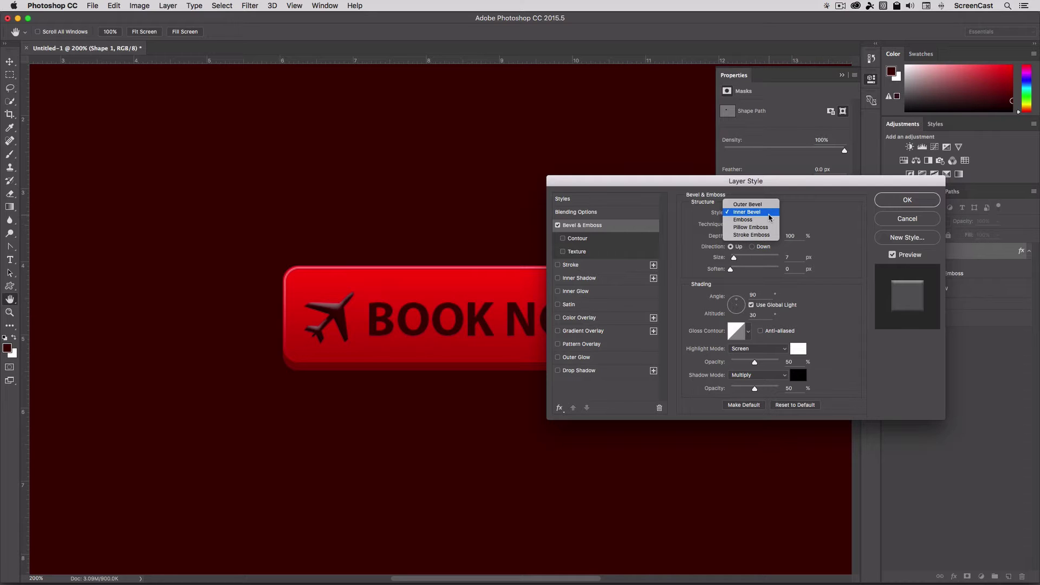
pyautogui.click(769, 212)
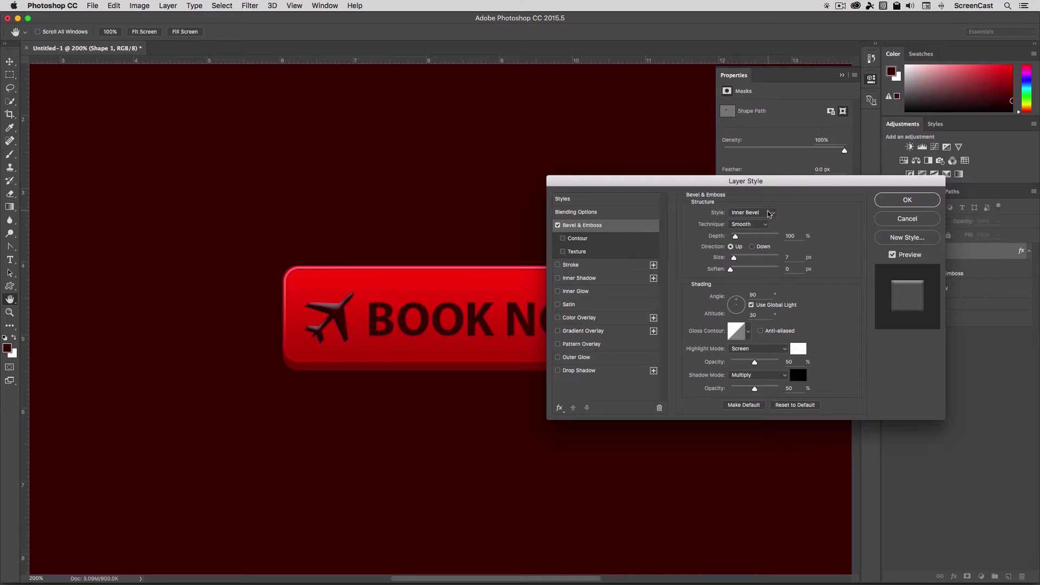
pyautogui.click(767, 212)
pyautogui.click(768, 205)
pyautogui.click(760, 214)
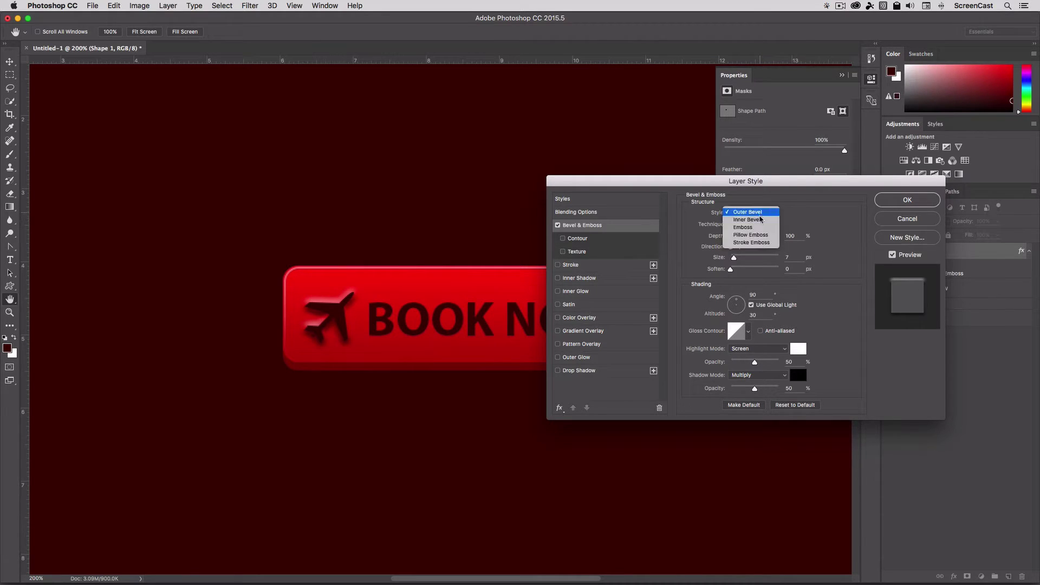
pyautogui.click(761, 227)
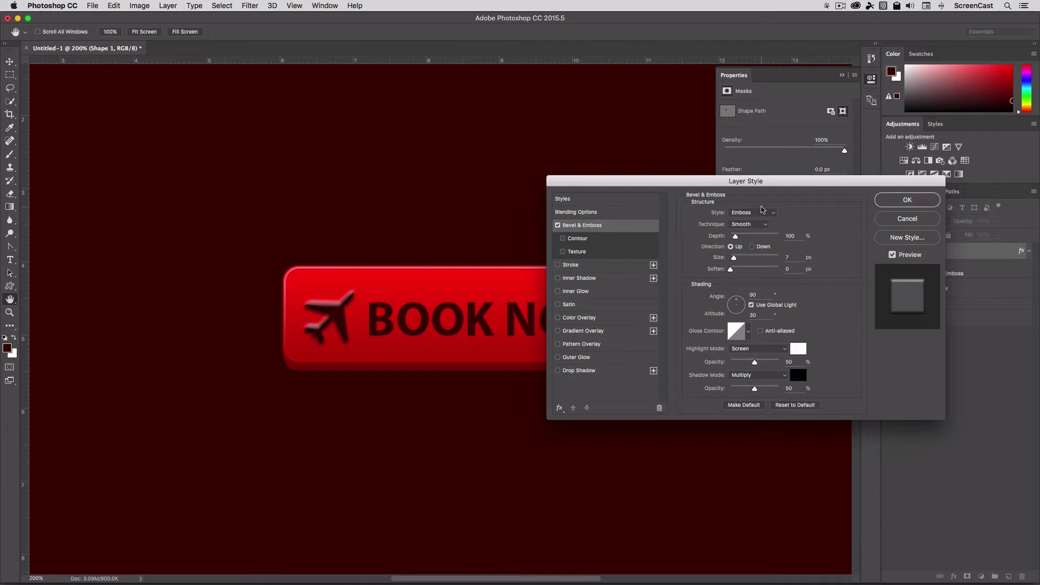
pyautogui.click(764, 212)
pyautogui.click(764, 220)
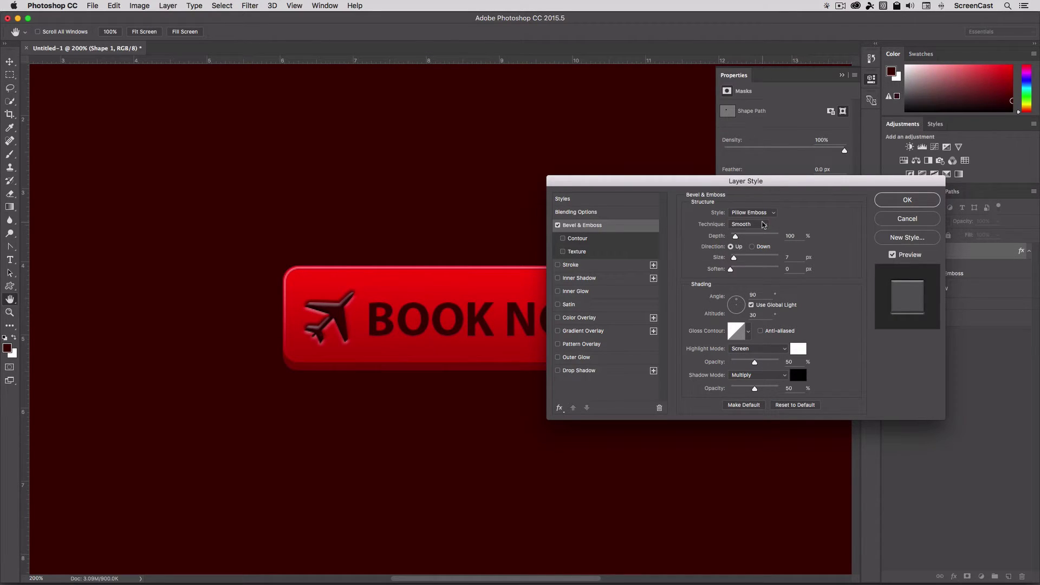
pyautogui.click(764, 212)
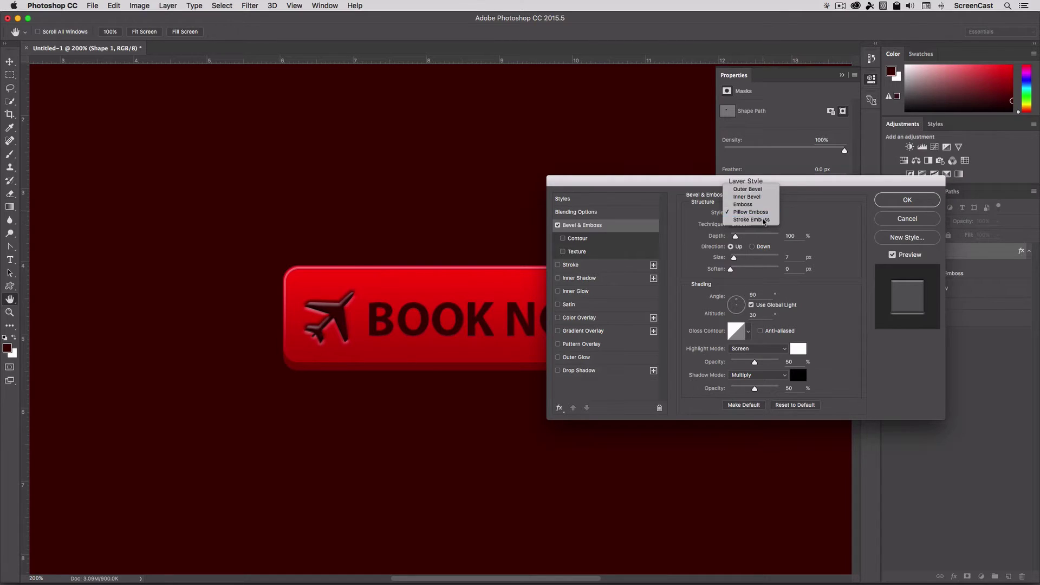
pyautogui.click(763, 220)
pyautogui.click(764, 212)
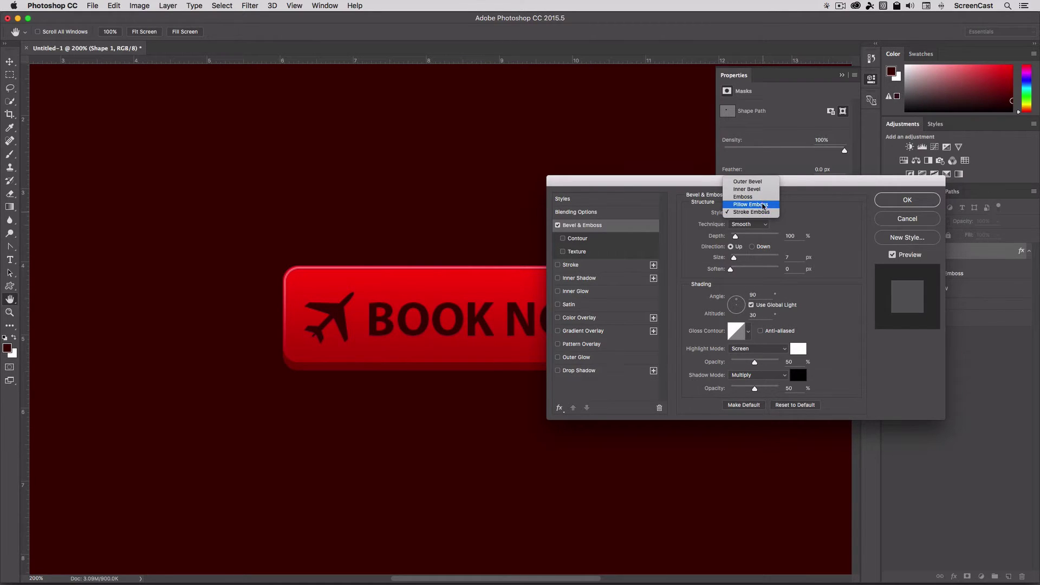
pyautogui.click(760, 197)
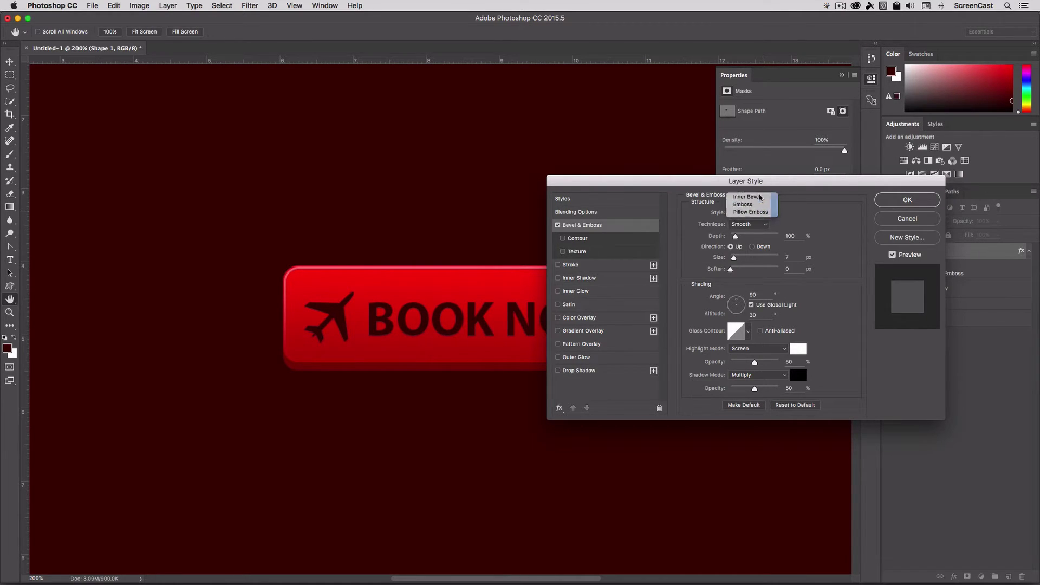
pyautogui.click(758, 212)
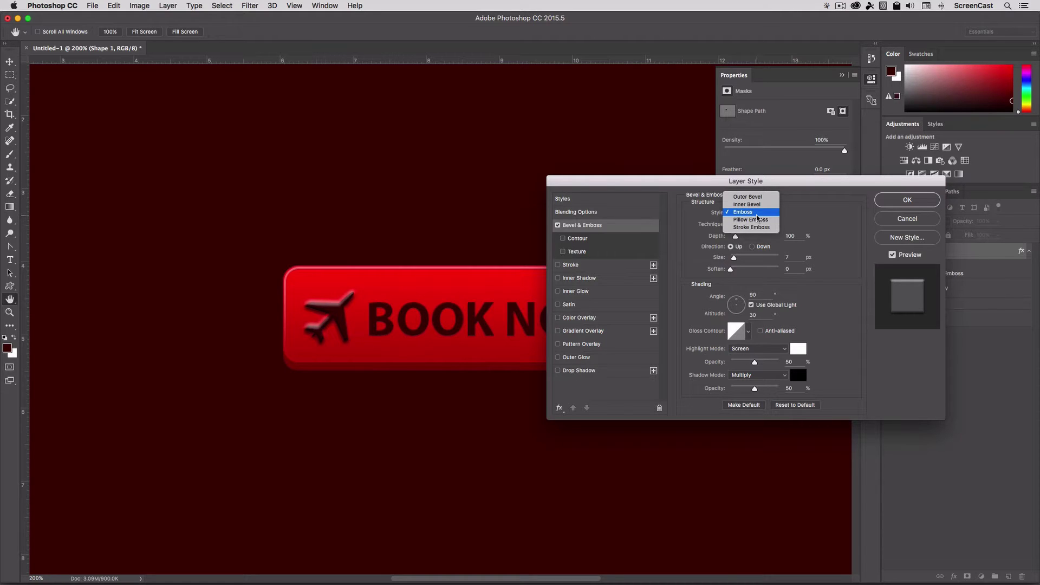
pyautogui.click(757, 197)
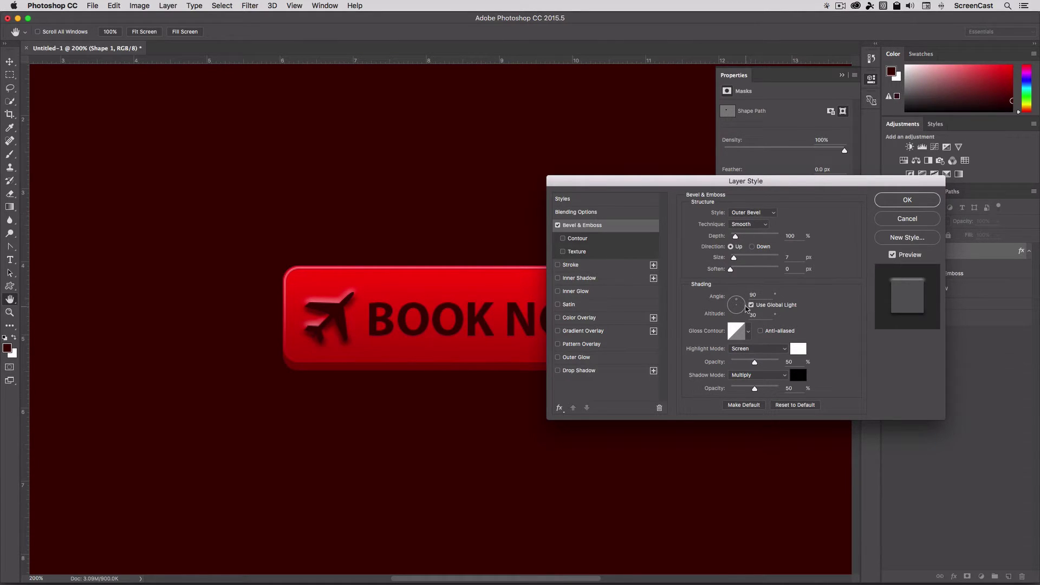
# - Set the airplane bevel's global light to an angle of -59° and an altitude of 26°
pyautogui.click(740, 312)
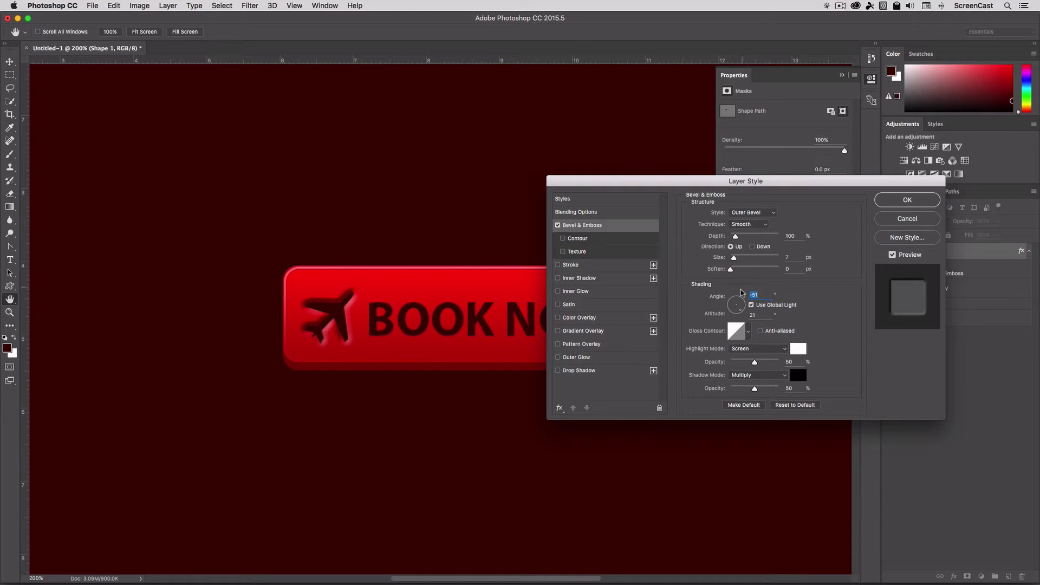
pyautogui.click(733, 304)
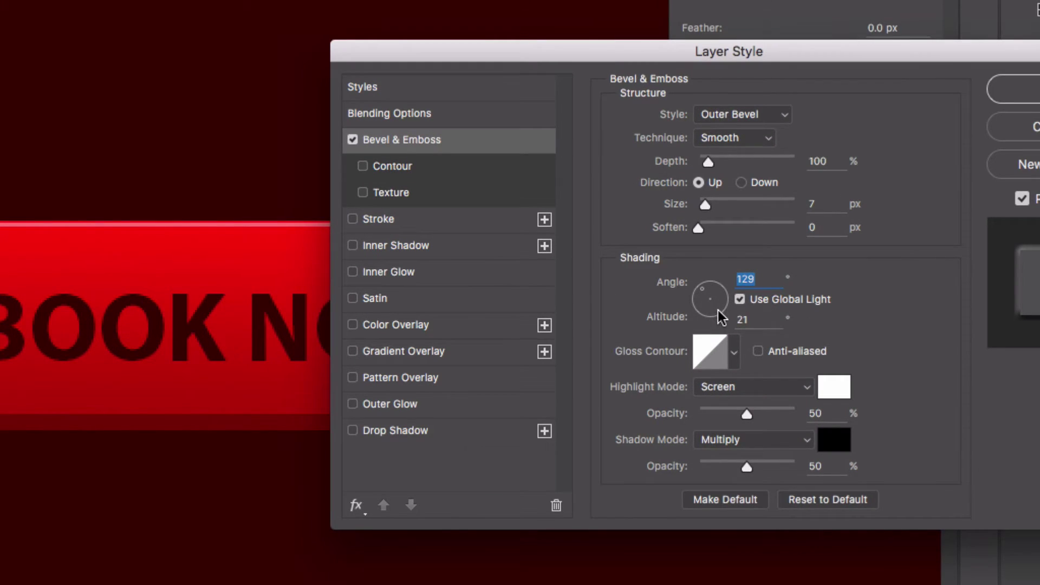
pyautogui.click(717, 310)
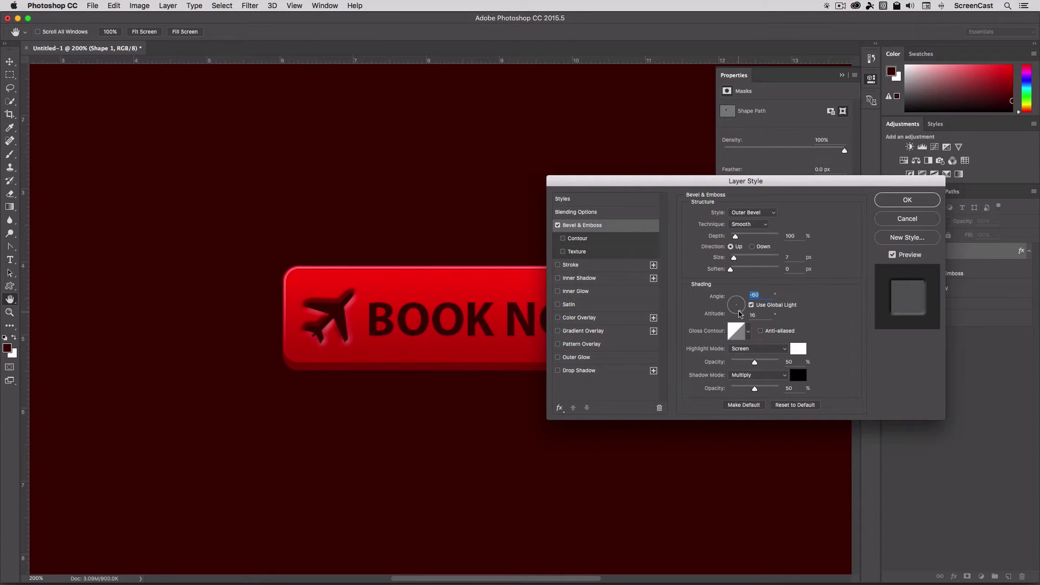
pyautogui.click(738, 310)
# - Set the airplane's bevel to depth 84%, size 2 px, soften 0 px, highlight opacity 85% and shadow opacity 67%, and apply it
pyautogui.moveTo(735, 236); pyautogui.dragTo(731, 269)
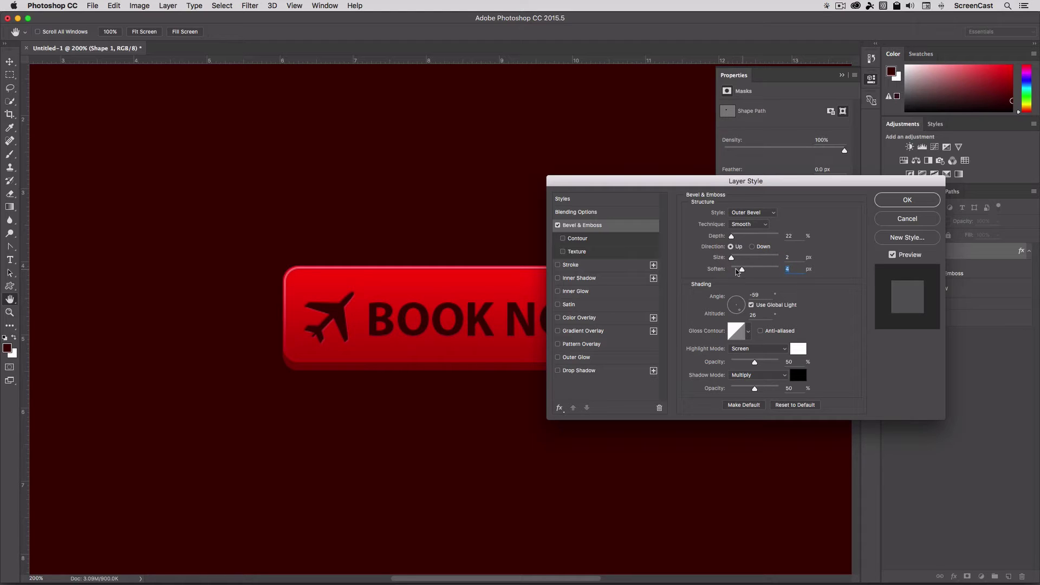
pyautogui.moveTo(754, 362); pyautogui.dragTo(762, 388)
pyautogui.moveTo(731, 237); pyautogui.dragTo(735, 237)
pyautogui.click(580, 320)
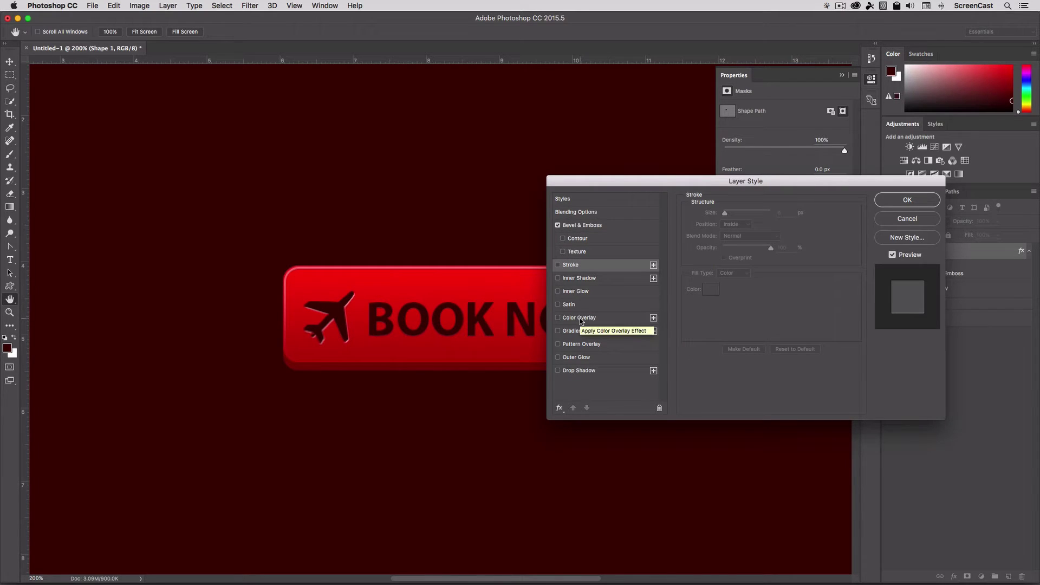
pyautogui.click(888, 201)
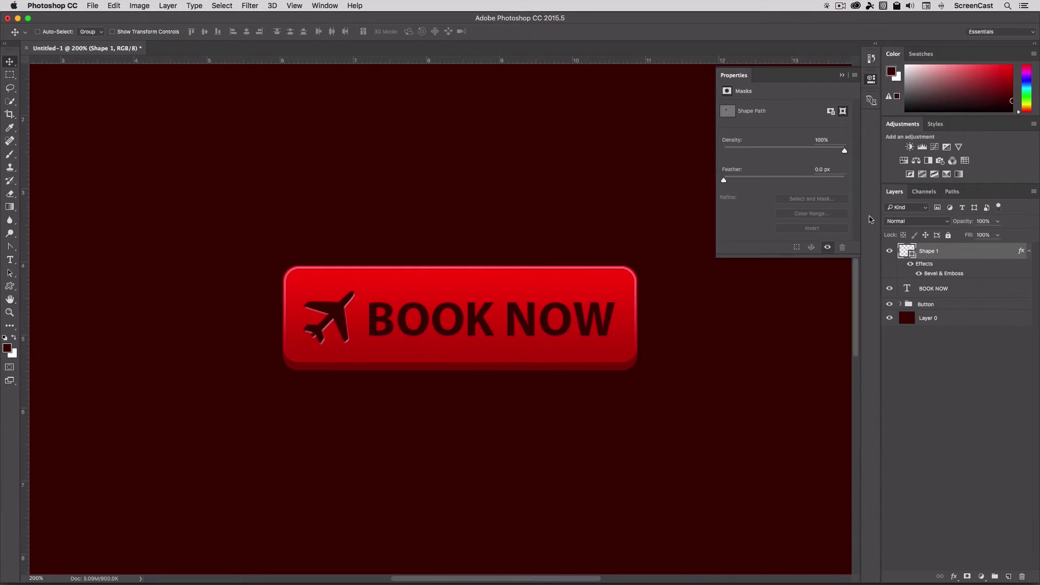
pyautogui.press('super+0')
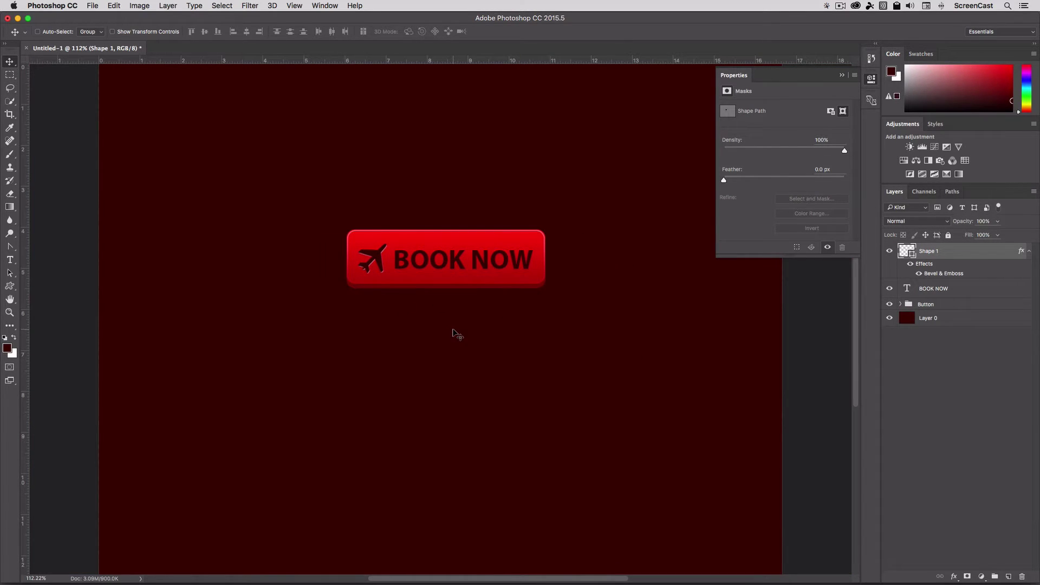
# - Slightly lower the size and highlight opacity of the airplane's Bevel & Emboss effect
pyautogui.doubleClick(948, 273)
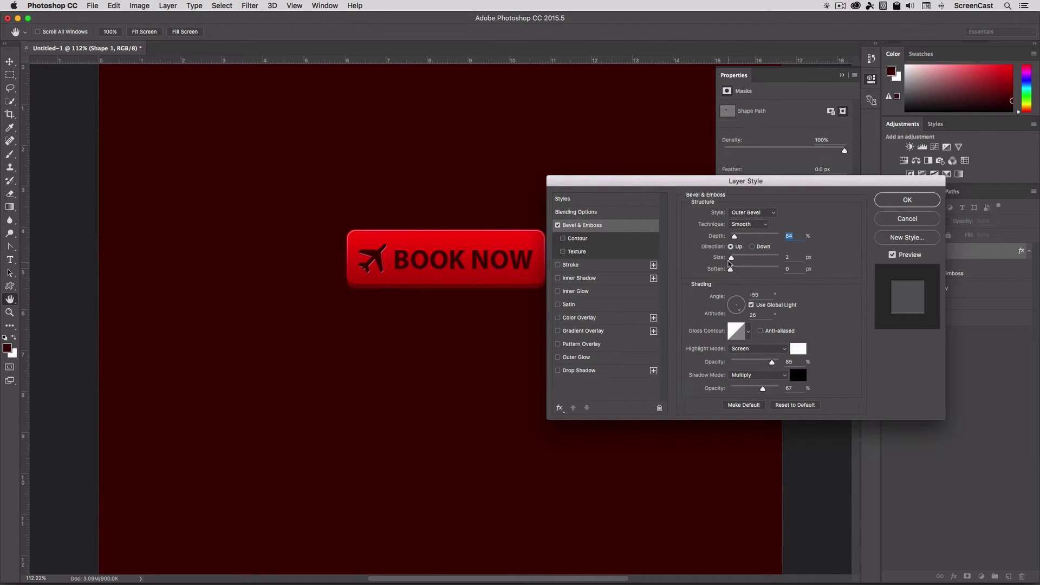
pyautogui.moveTo(731, 258); pyautogui.dragTo(730, 258)
pyautogui.moveTo(768, 364); pyautogui.dragTo(766, 363)
pyautogui.click(909, 201)
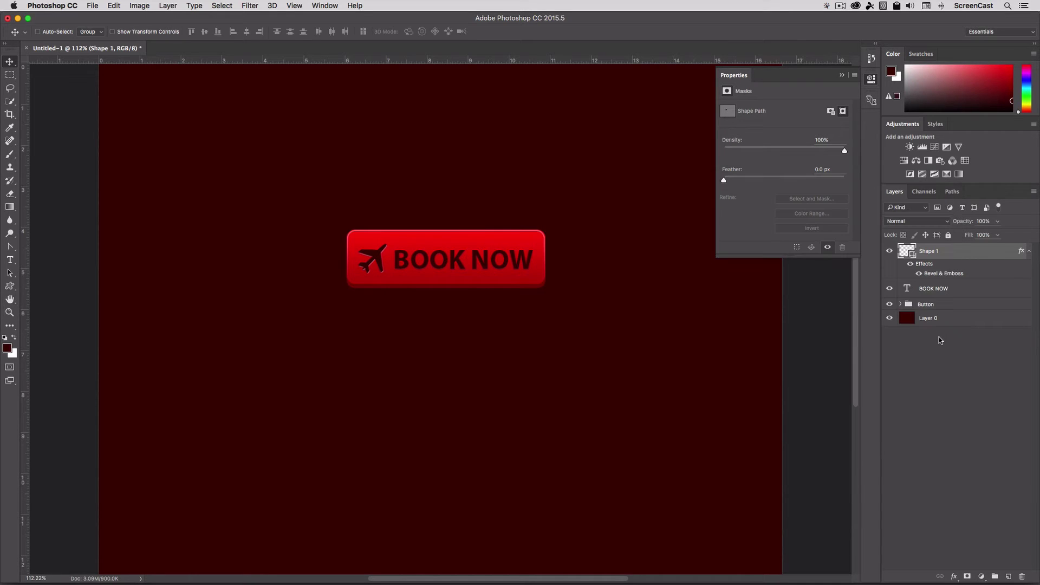
# - Copy the airplane's layer style and paste it onto the BOOK NOW text layer
pyautogui.rightClick(929, 266)
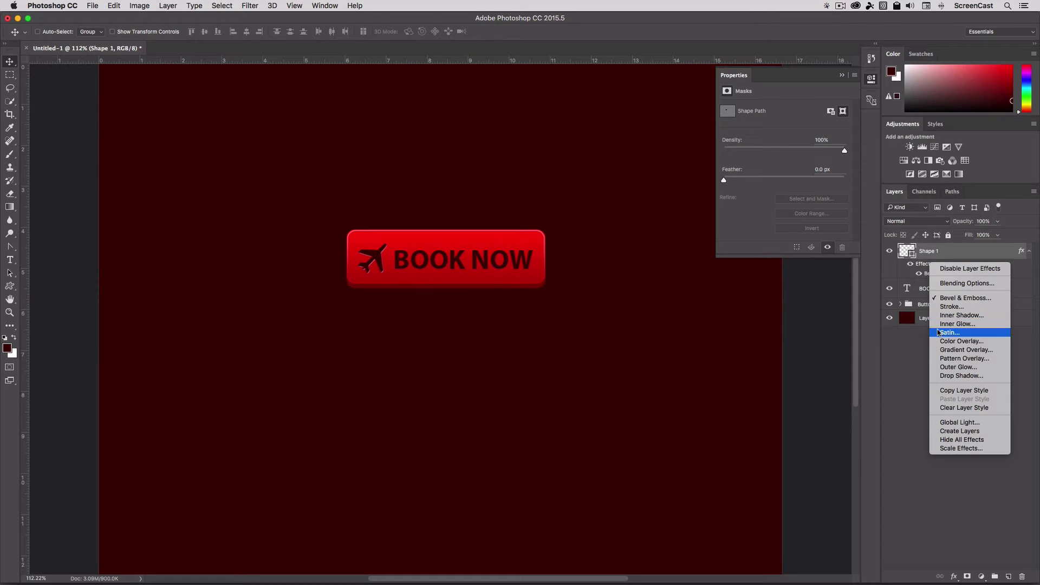
pyautogui.click(950, 390)
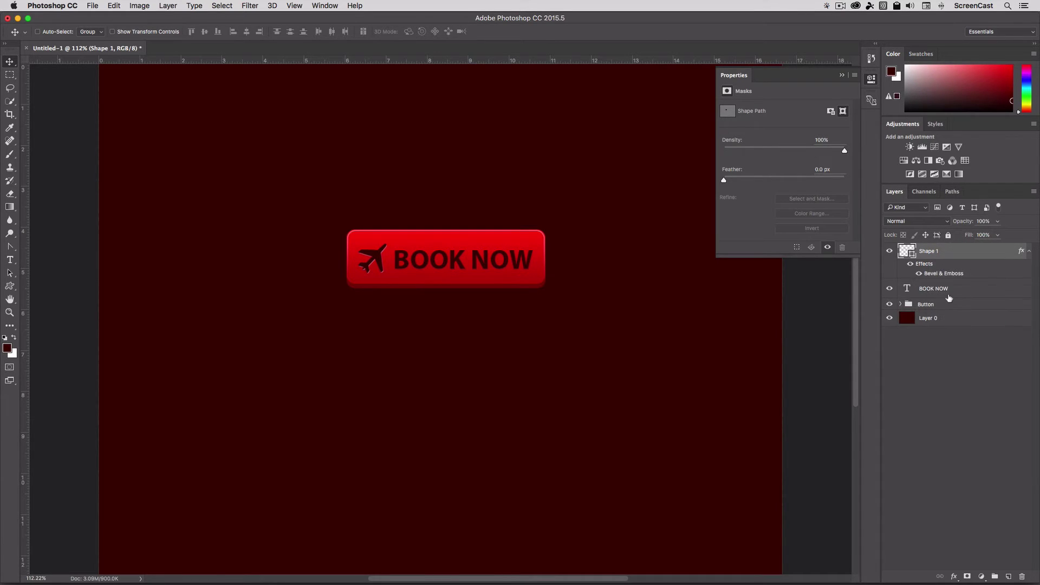
pyautogui.click(946, 291)
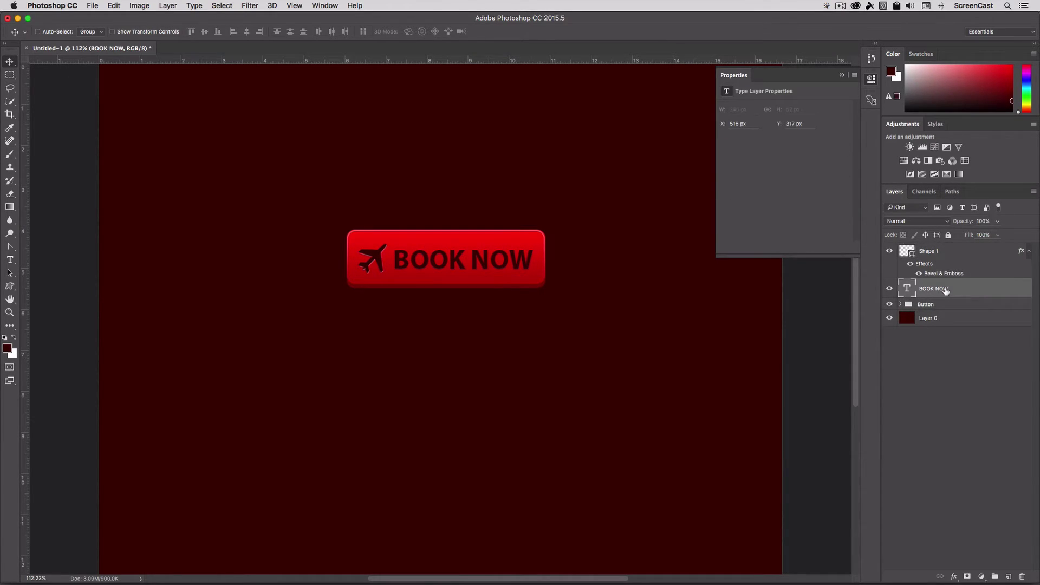
pyautogui.rightClick(978, 291)
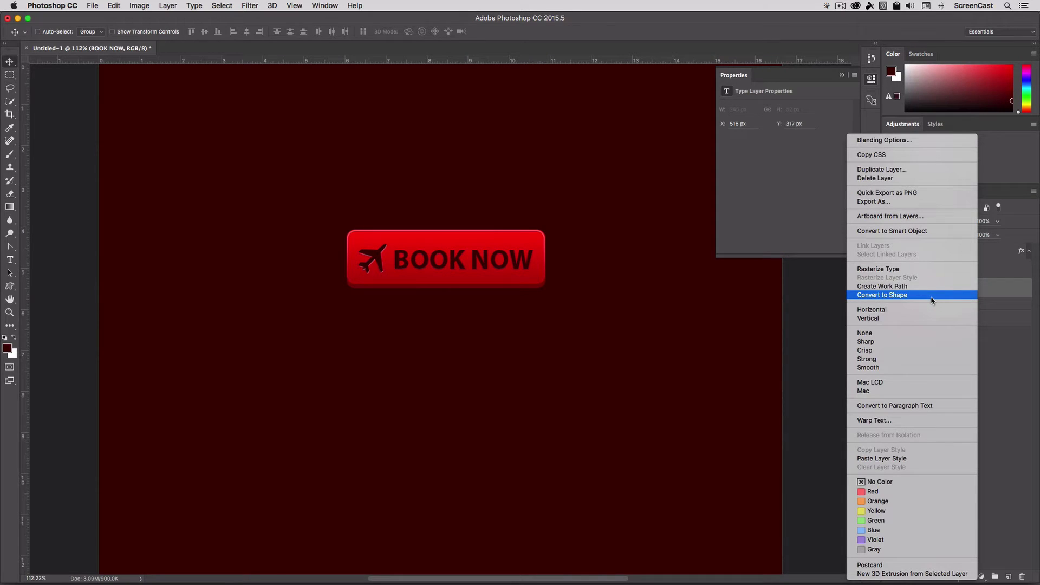
pyautogui.click(901, 458)
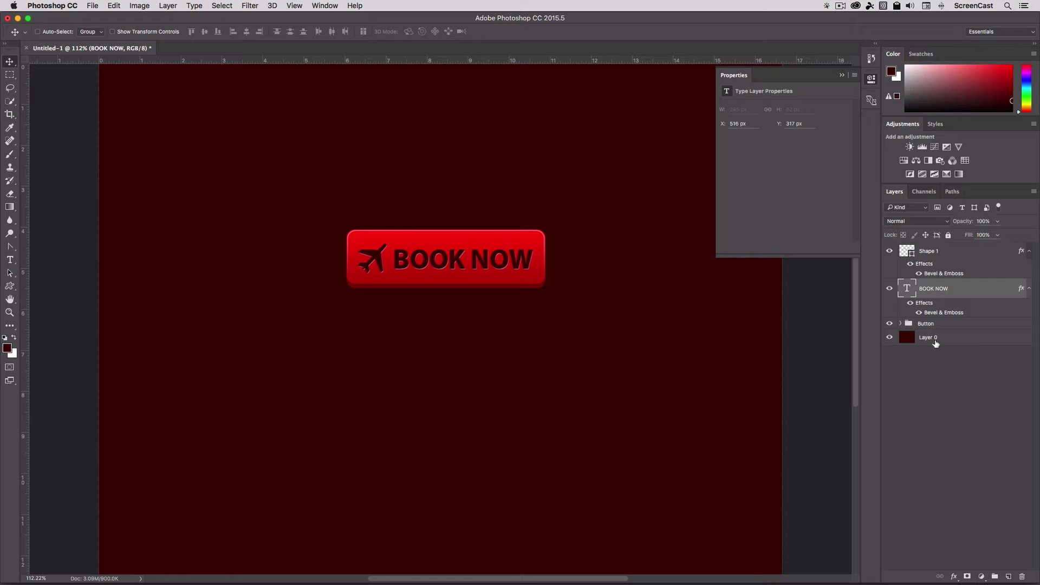
# - Darken the button's base shadow by slightly lowering the exposure of the Exposure 1 adjustment in the Button group, and select Layer 0
pyautogui.click(901, 324)
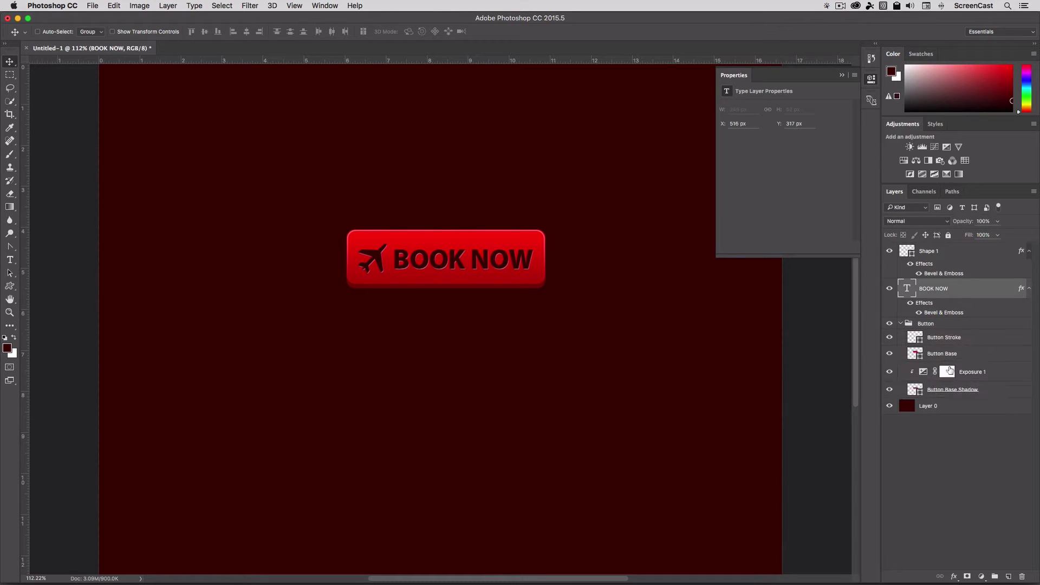
pyautogui.click(970, 376)
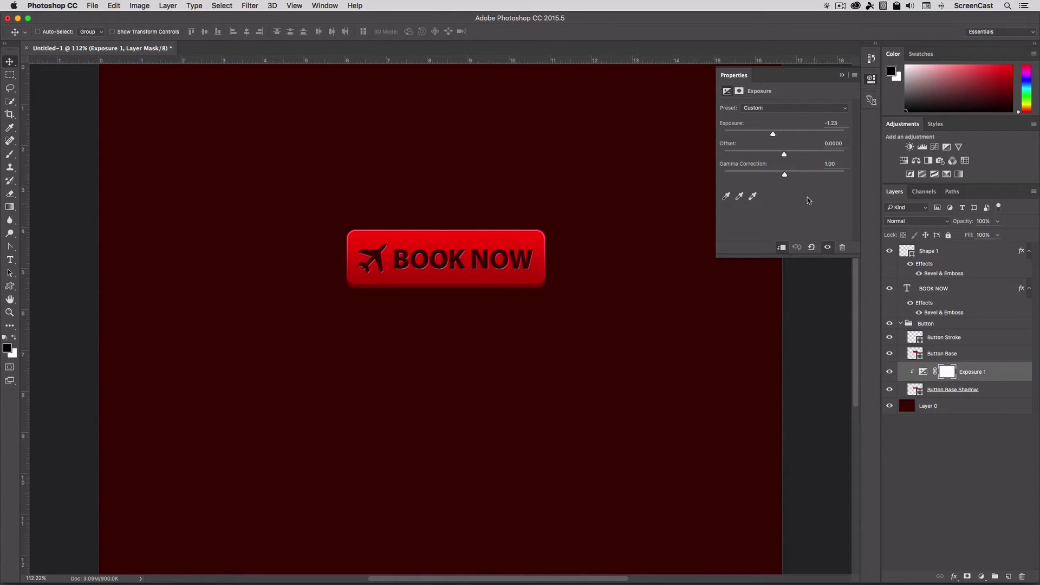
pyautogui.moveTo(772, 136); pyautogui.dragTo(767, 135)
pyautogui.click(931, 412)
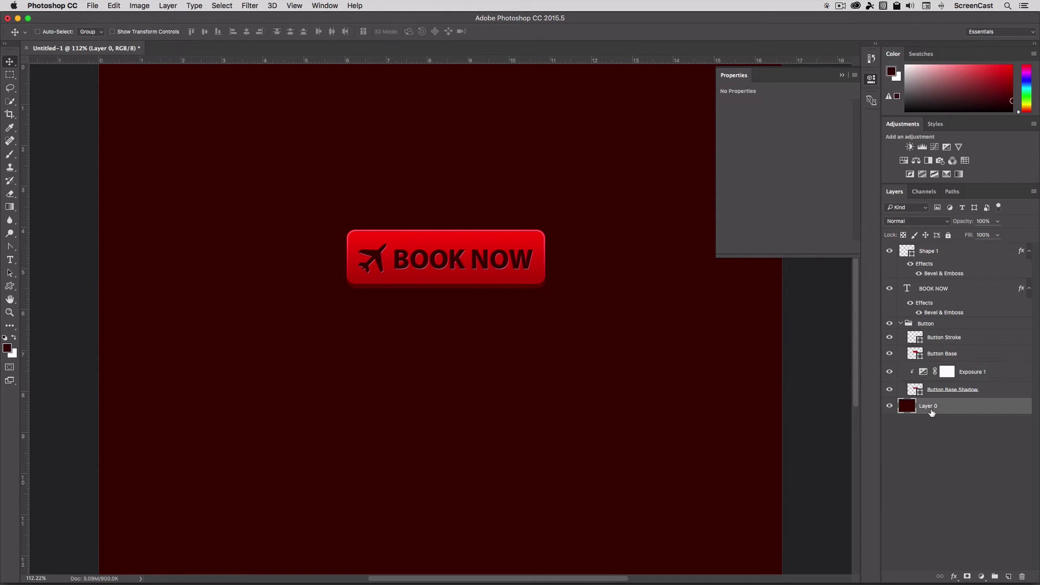
# - Reset the colors to default black and white, preview Layer 0 filled with each, and leave it filled white
pyautogui.press('d')
pyautogui.press('super+BackSpace')
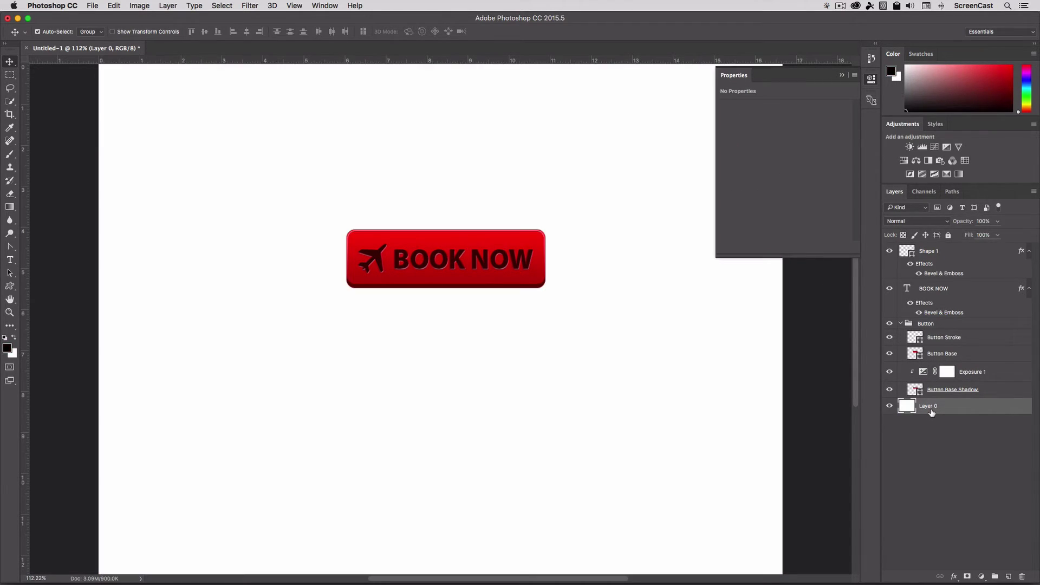
pyautogui.hotkey('alt', 'BackSpace')
pyautogui.press('super+BackSpace')
pyautogui.hotkey('alt', 'BackSpace')
pyautogui.press('super+BackSpace')
pyautogui.hotkey('alt', 'BackSpace')
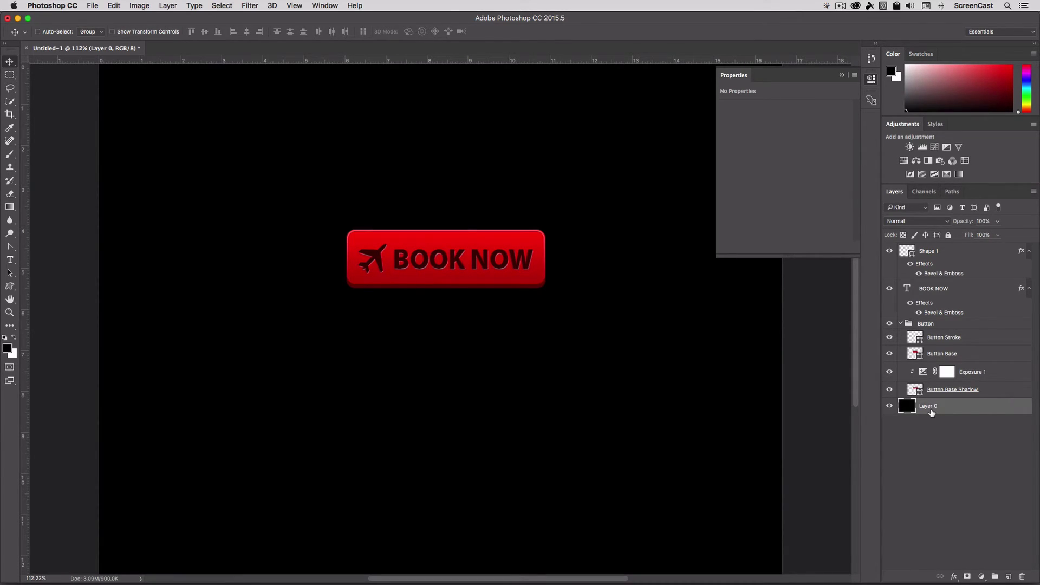
pyautogui.press('super+BackSpace')
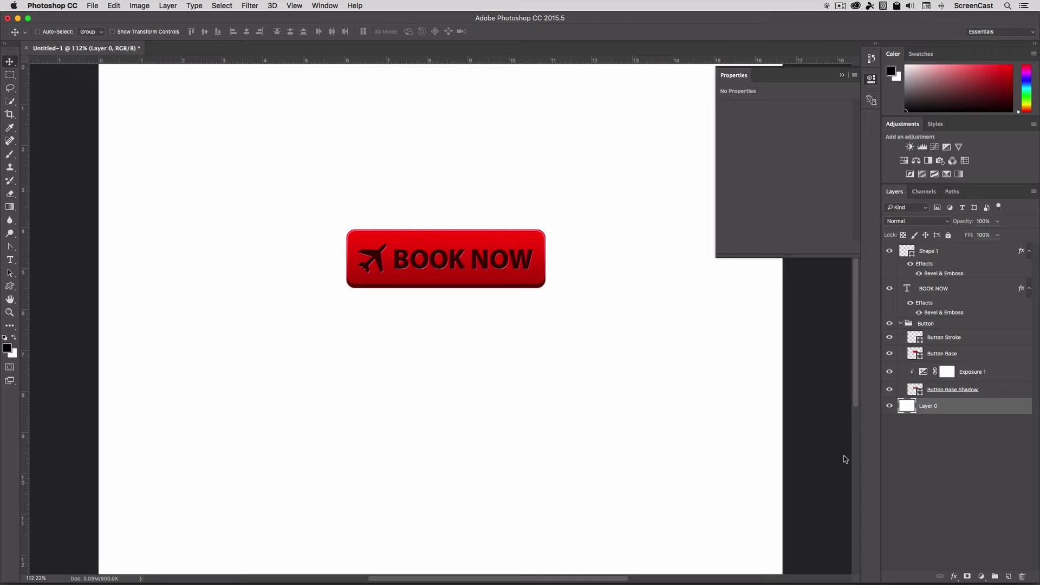
# - Group all the layers above Layer 0 and rename the new group Button
pyautogui.click(945, 252)
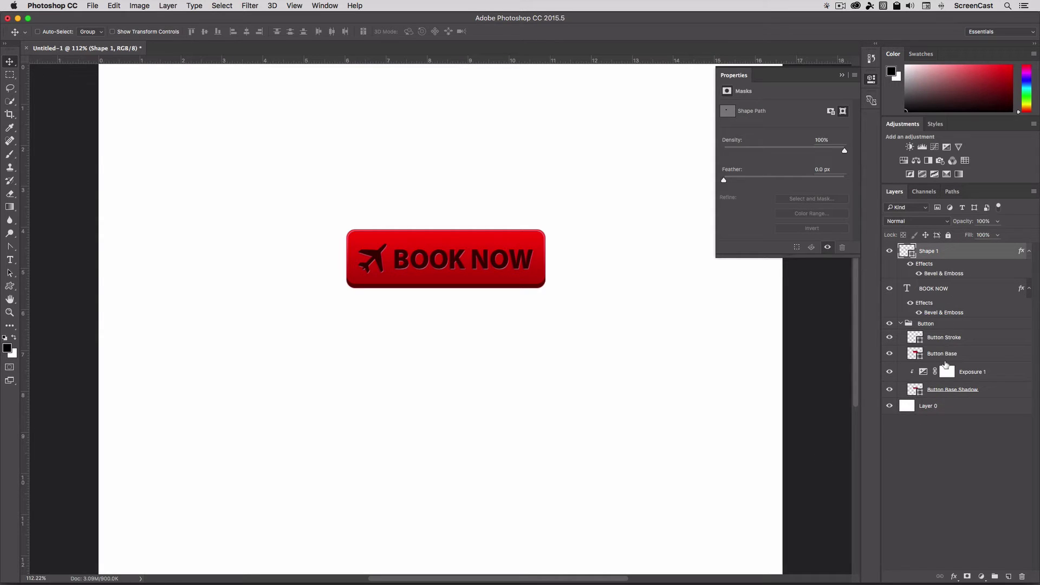
pyautogui.keyDown('shift'); pyautogui.click(957, 390); pyautogui.keyUp('shift')
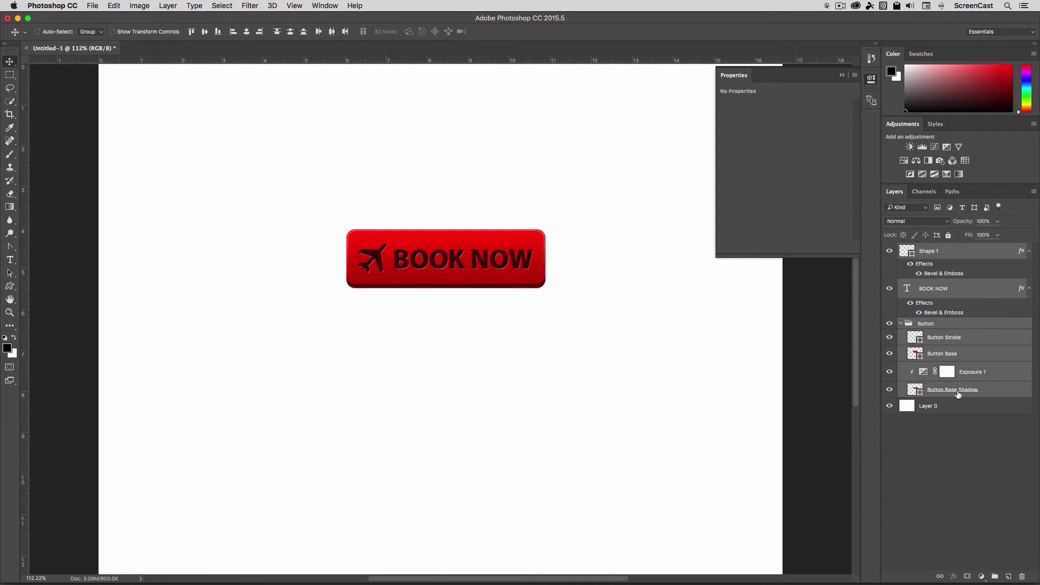
pyautogui.press('super+g')
pyautogui.doubleClick(926, 248)
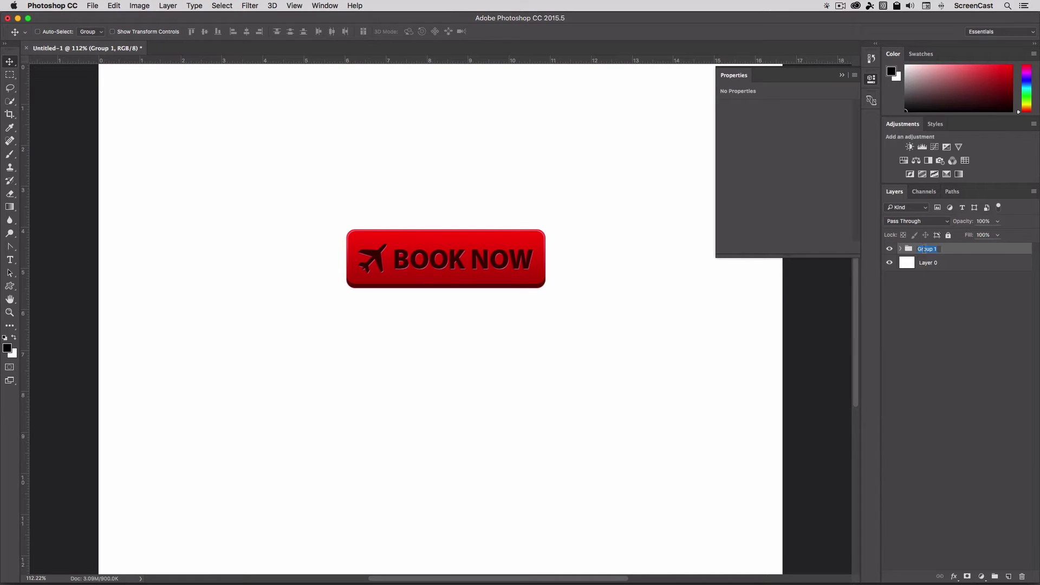
pyautogui.write('Button')
pyautogui.press('Return')
pyautogui.click(900, 250)
pyautogui.click(900, 249)
# - Duplicate the outer Button group within the same document, naming the copy Button Hover
pyautogui.rightClick(923, 251)
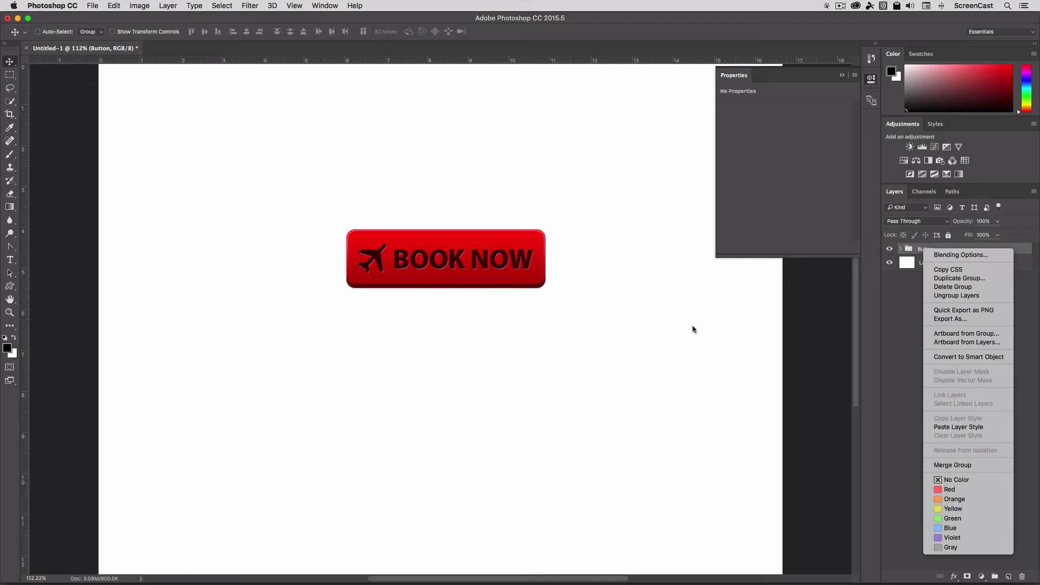
pyautogui.click(951, 278)
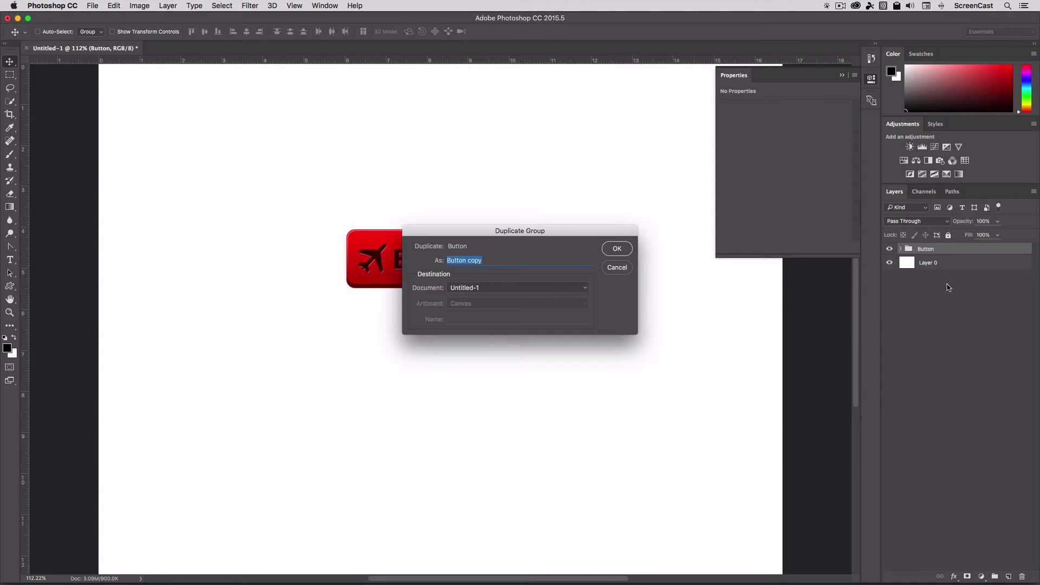
pyautogui.click(478, 260)
pyautogui.doubleClick(478, 260)
pyautogui.write('Hover')
pyautogui.press('Return')
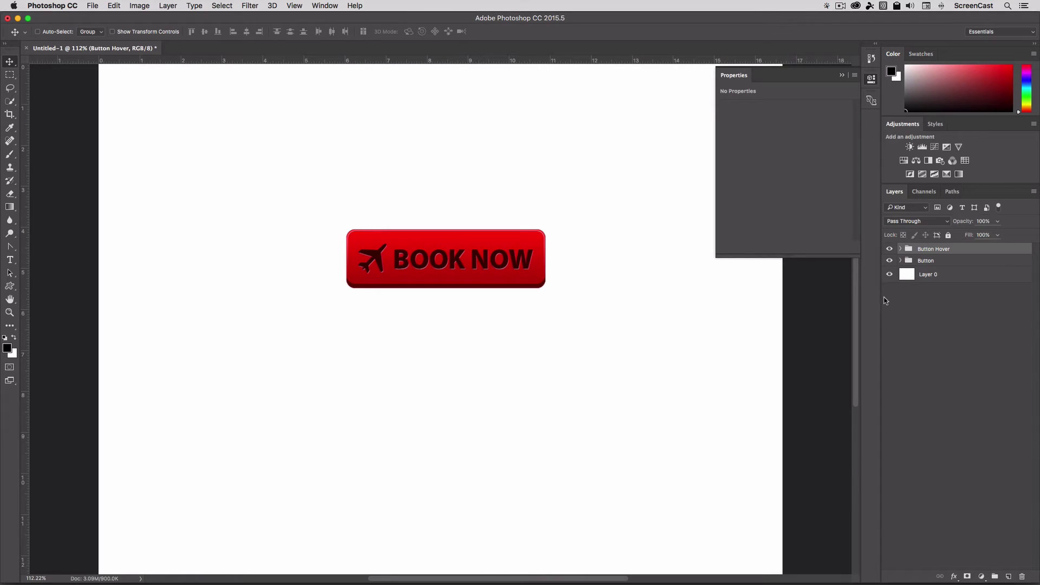
# - Compare the two button groups by toggling their visibility, leaving Button Hover shown and the original Button group hidden
pyautogui.click(889, 249)
pyautogui.click(889, 260)
pyautogui.click(889, 249)
pyautogui.click(890, 261)
pyautogui.click(889, 261)
# - Change the color of the BOOK NOW text in the Button Hover group to white (ffffff) and commit the edit
pyautogui.click(900, 249)
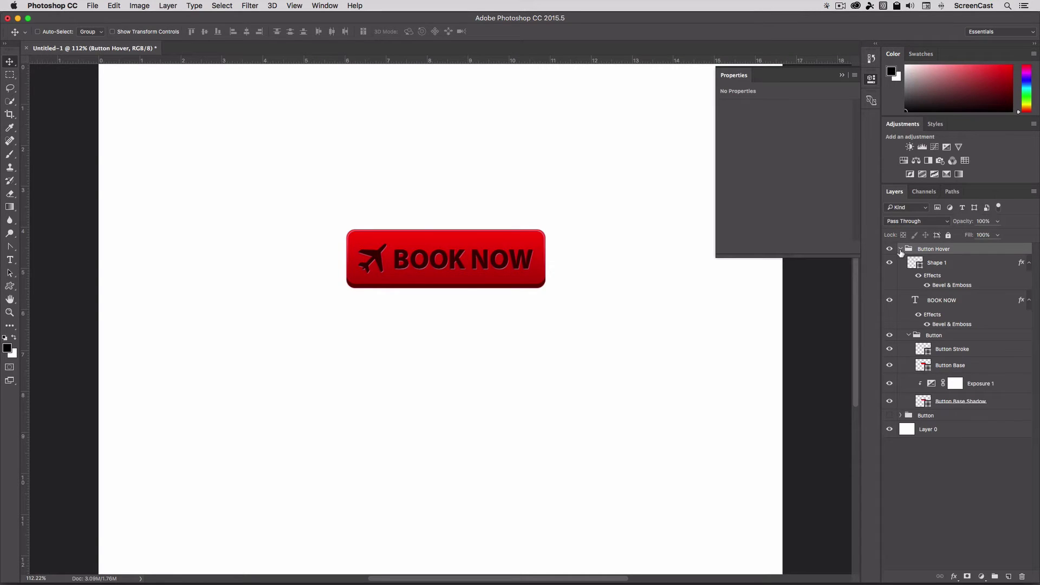
pyautogui.click(937, 305)
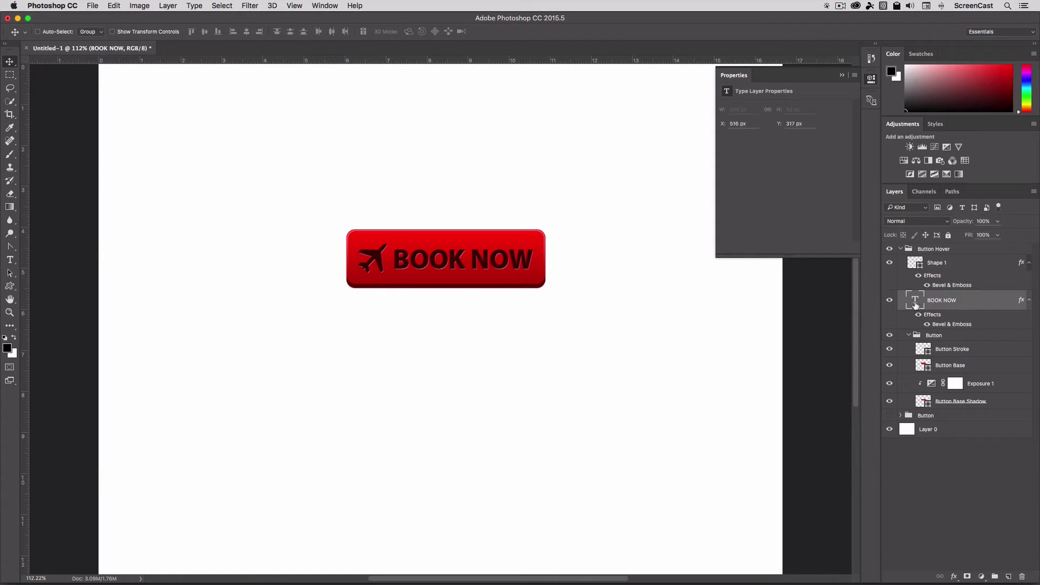
pyautogui.doubleClick(914, 302)
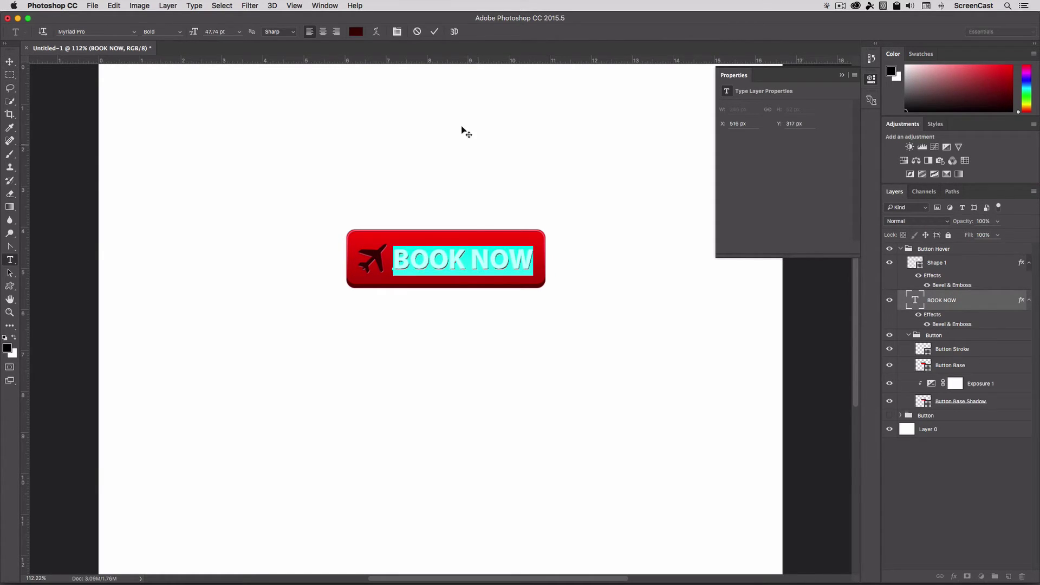
pyautogui.click(357, 33)
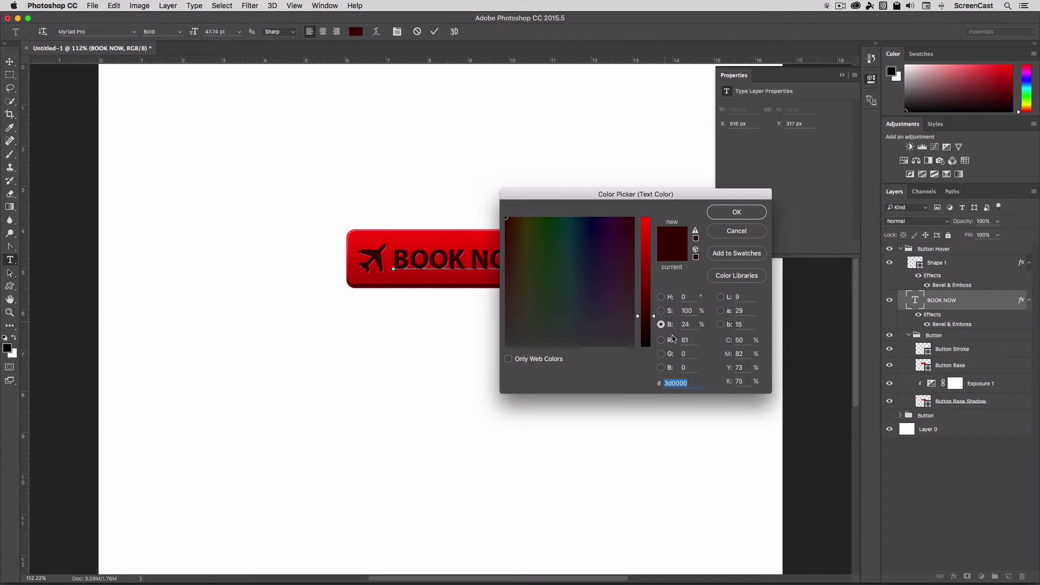
pyautogui.click(646, 245)
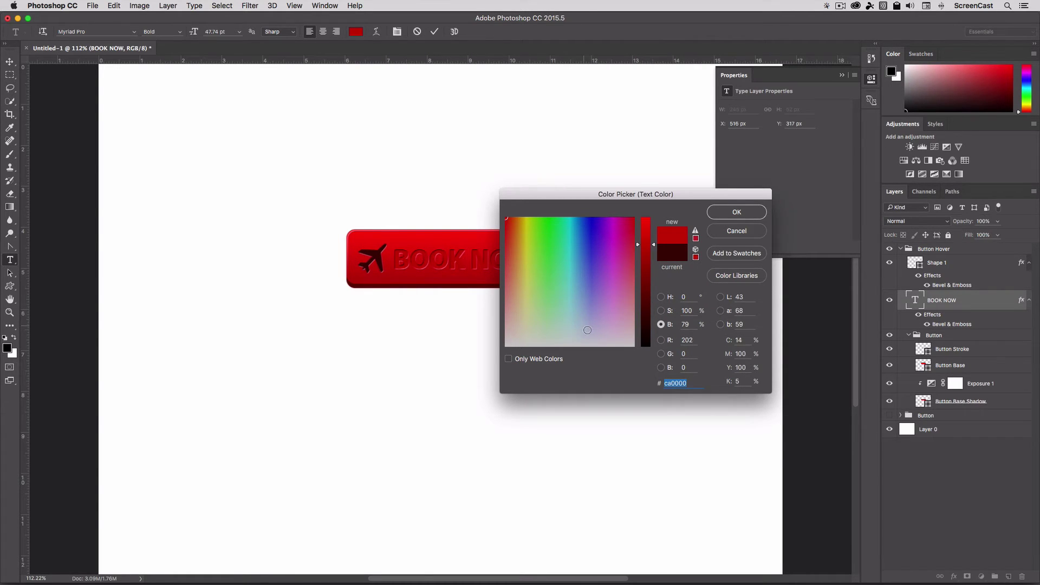
pyautogui.moveTo(586, 329); pyautogui.dragTo(626, 358)
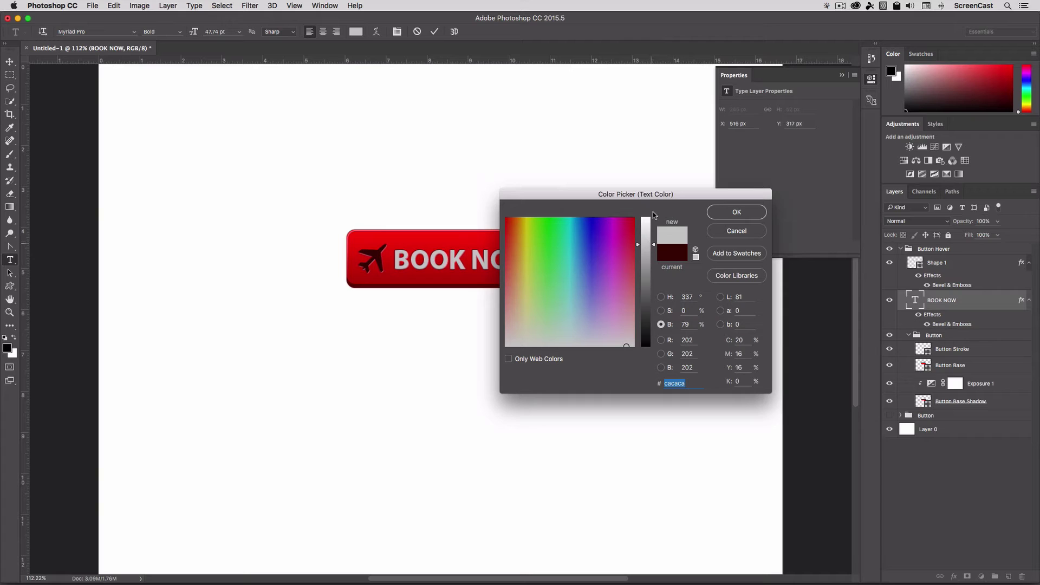
pyautogui.moveTo(647, 249); pyautogui.dragTo(648, 213)
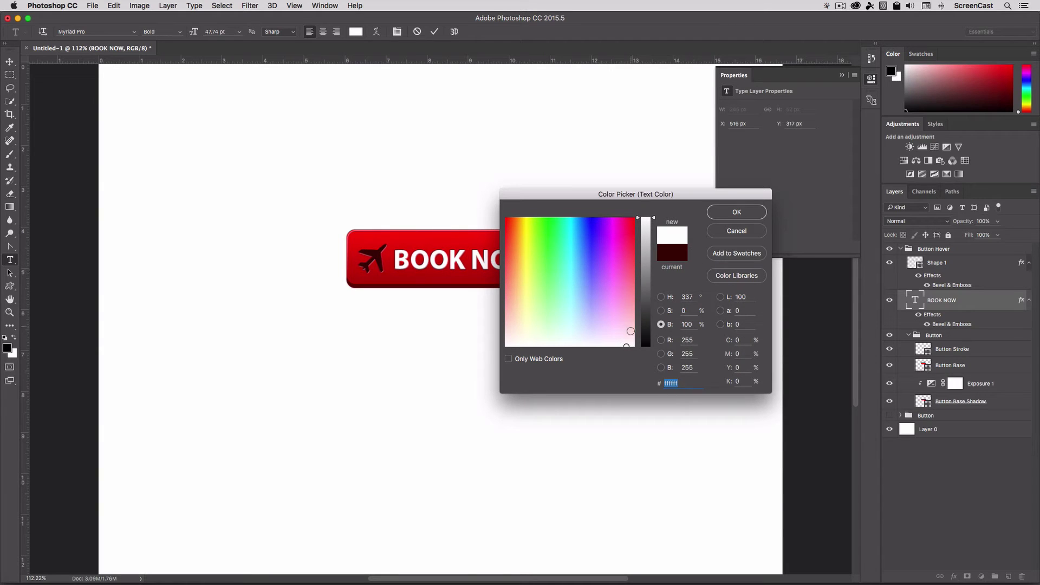
pyautogui.moveTo(630, 340); pyautogui.dragTo(641, 363)
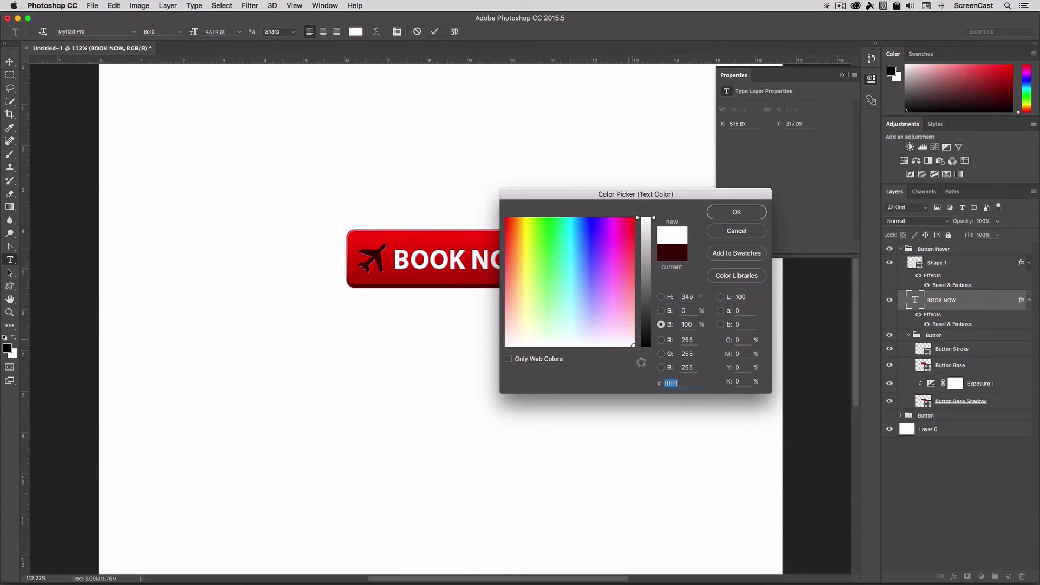
pyautogui.click(725, 214)
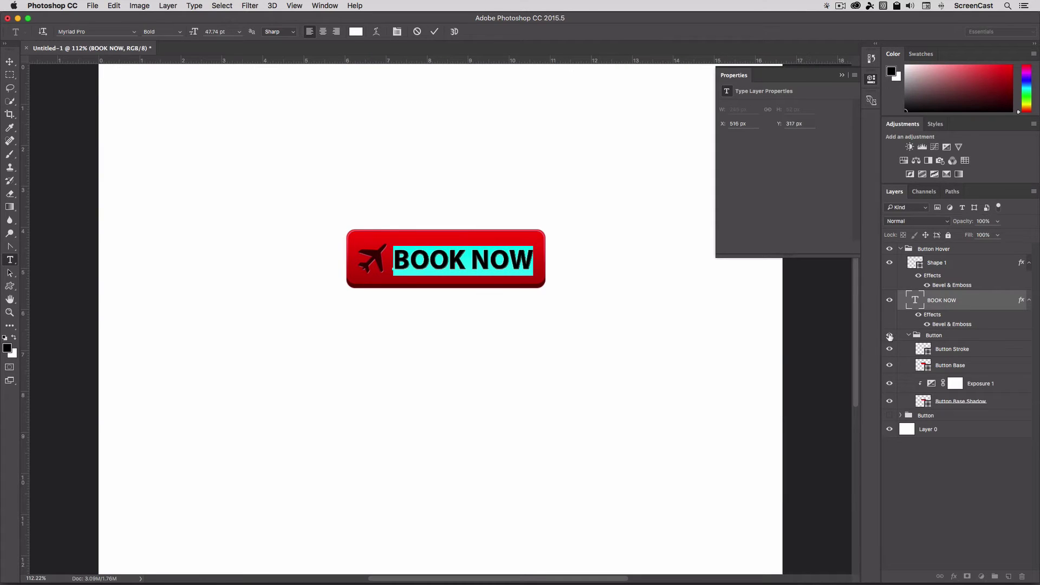
pyautogui.press('super+Return')
pyautogui.press('v')
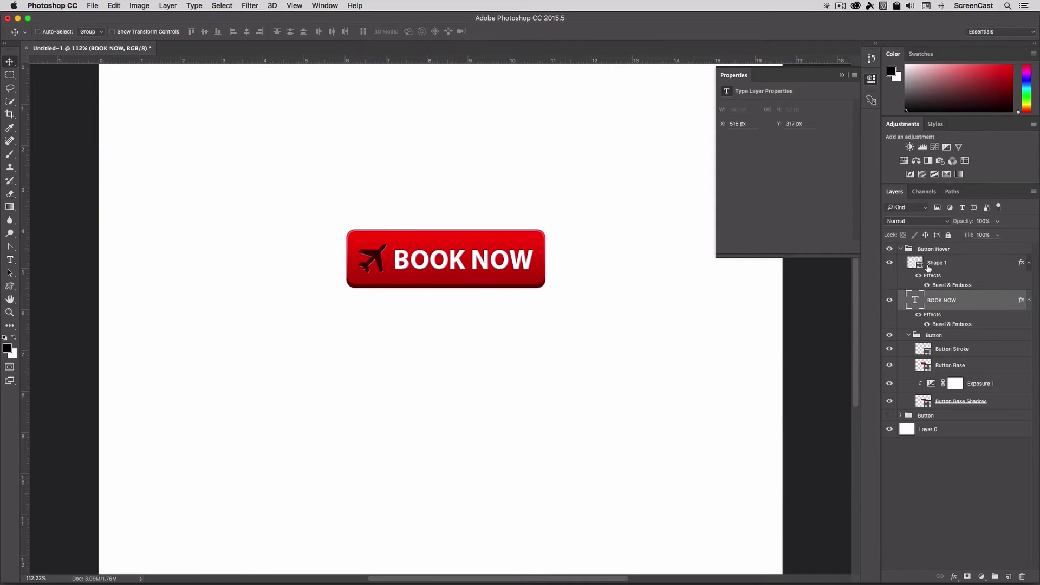
# - Change the fill of the airplane shape in the Button Hover group to white and deselect all layers
pyautogui.click(915, 265)
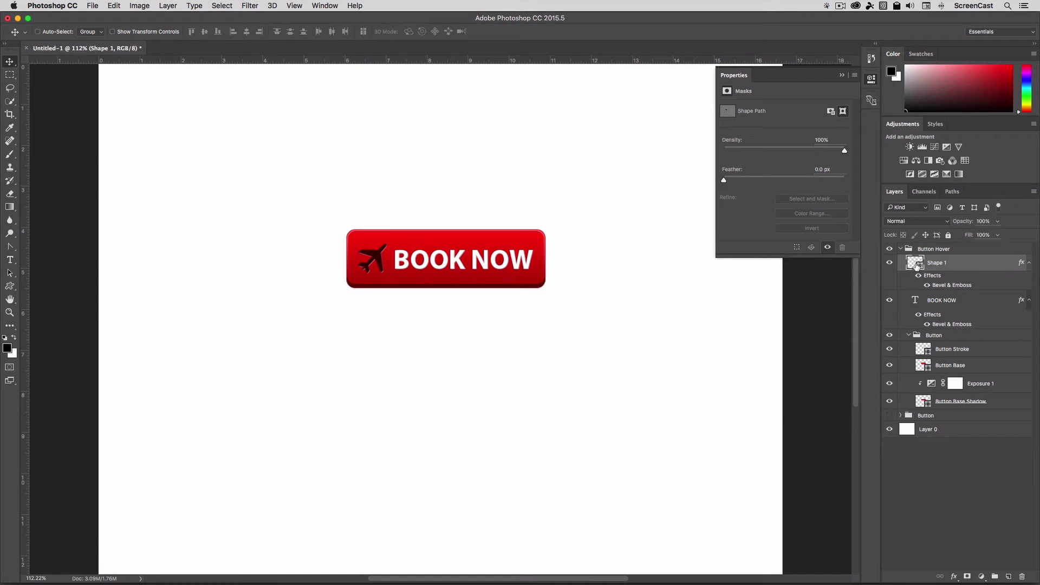
pyautogui.press('a')
pyautogui.click(131, 32)
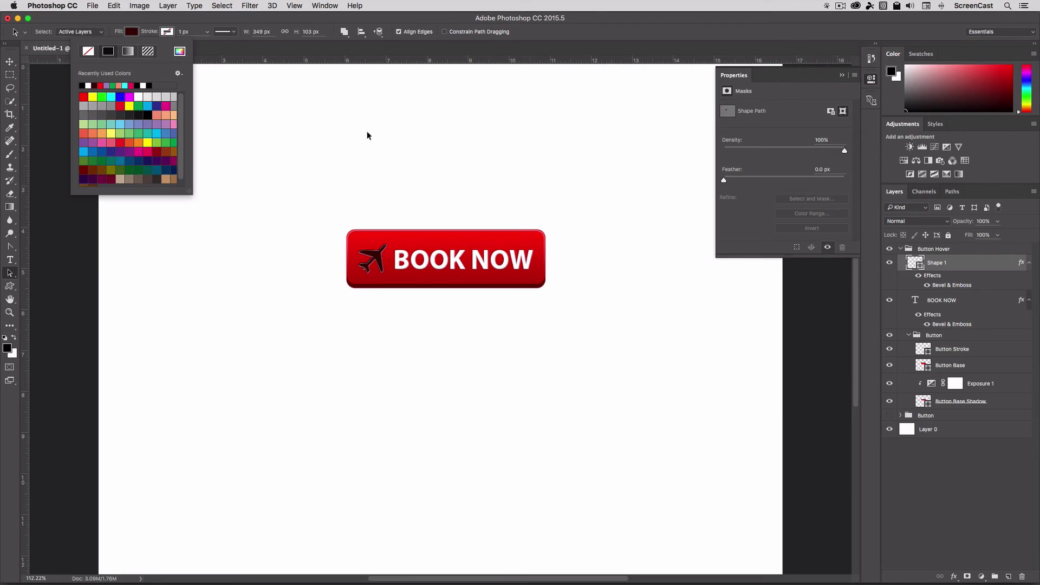
pyautogui.click(138, 97)
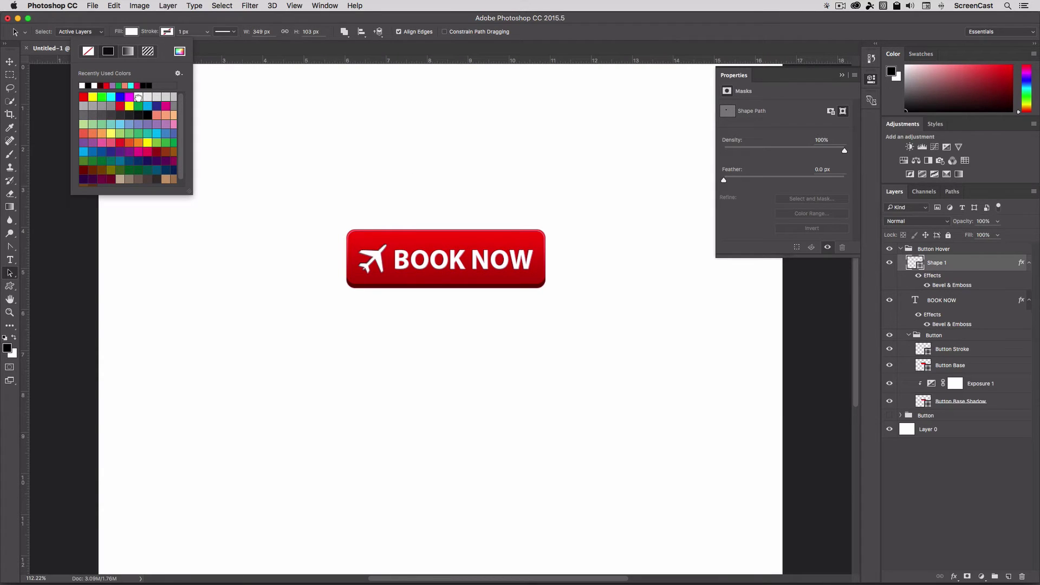
pyautogui.click(940, 486)
pyautogui.click(979, 488)
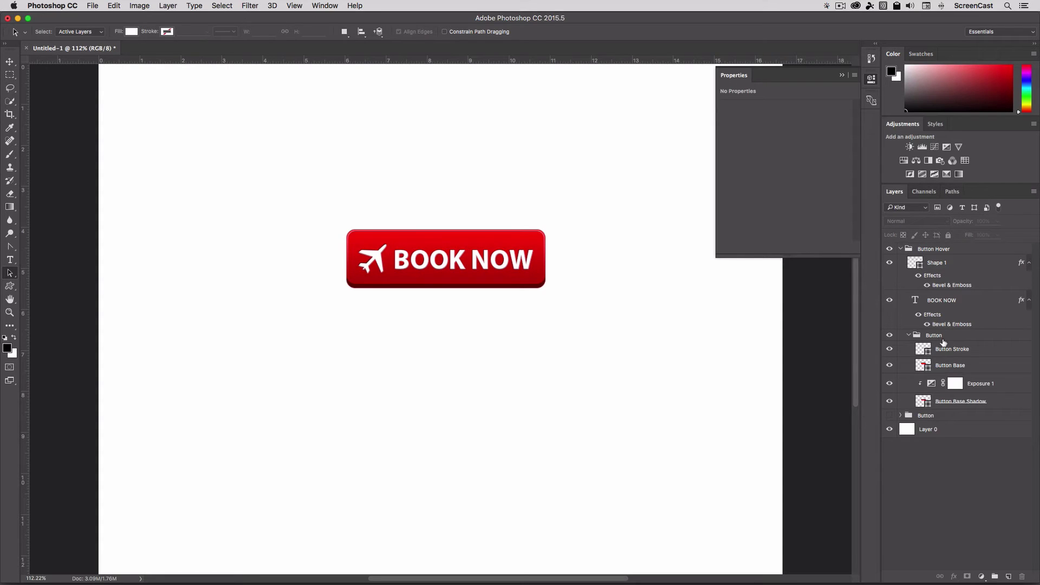
# - Compare the white BOOK NOW text in Button Hover with and without its Bevel & Emboss effect
pyautogui.click(917, 316)
pyautogui.click(916, 316)
pyautogui.click(928, 325)
pyautogui.click(928, 325)
# - Collapse the Button Hover group and toggle its visibility repeatedly to compare the normal and hover states
pyautogui.click(900, 250)
pyautogui.click(889, 248)
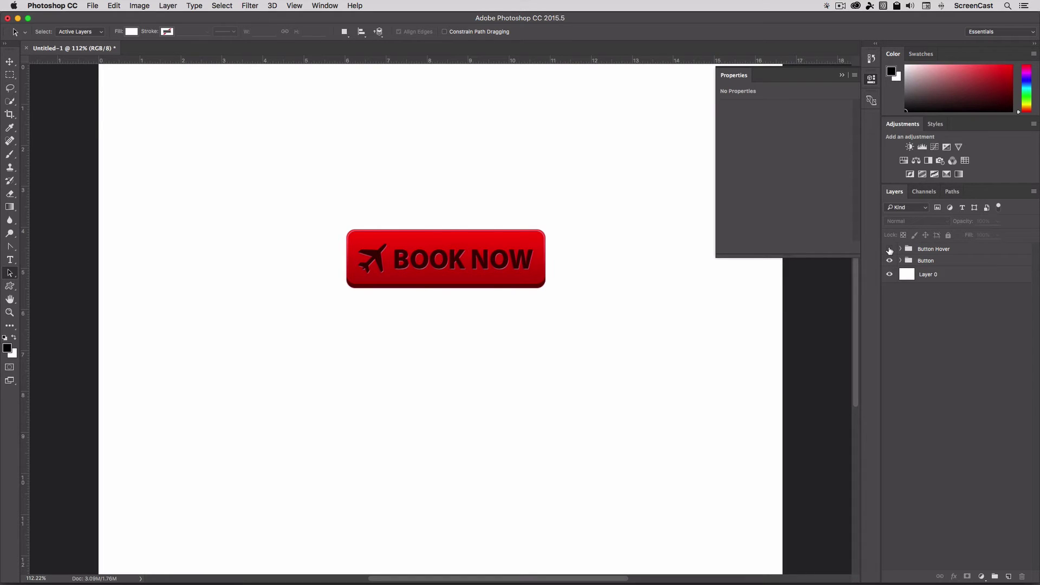
pyautogui.click(889, 249)
pyautogui.click(889, 250)
pyautogui.click(890, 249)
pyautogui.click(889, 249)
pyautogui.click(890, 249)
pyautogui.click(889, 249)
pyautogui.click(889, 250)
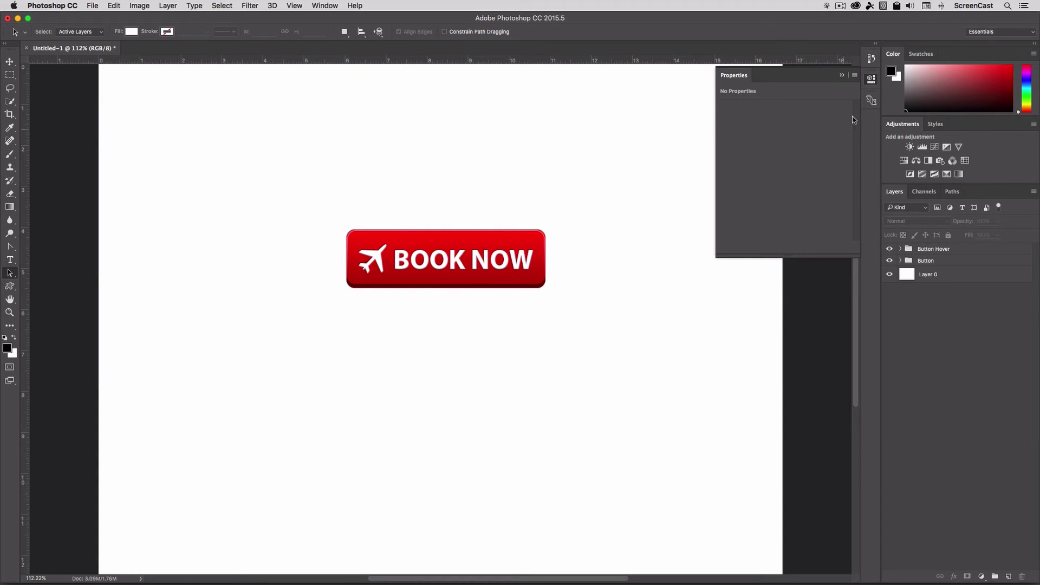
# - Hide the Properties panel, select the Button Hover group and bring up the Layer Comps panel
pyautogui.click(873, 80)
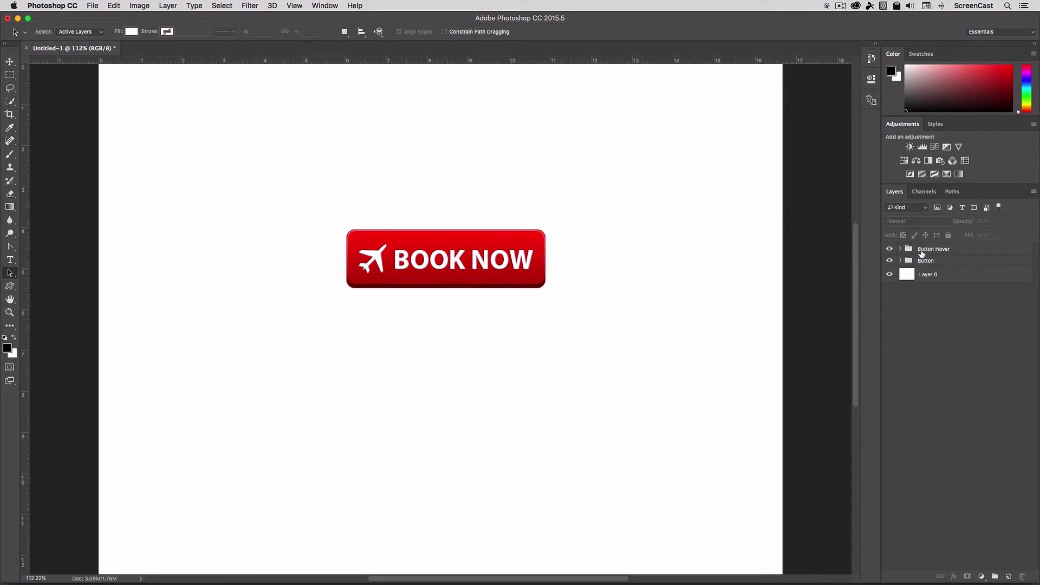
pyautogui.click(921, 252)
pyautogui.click(325, 6)
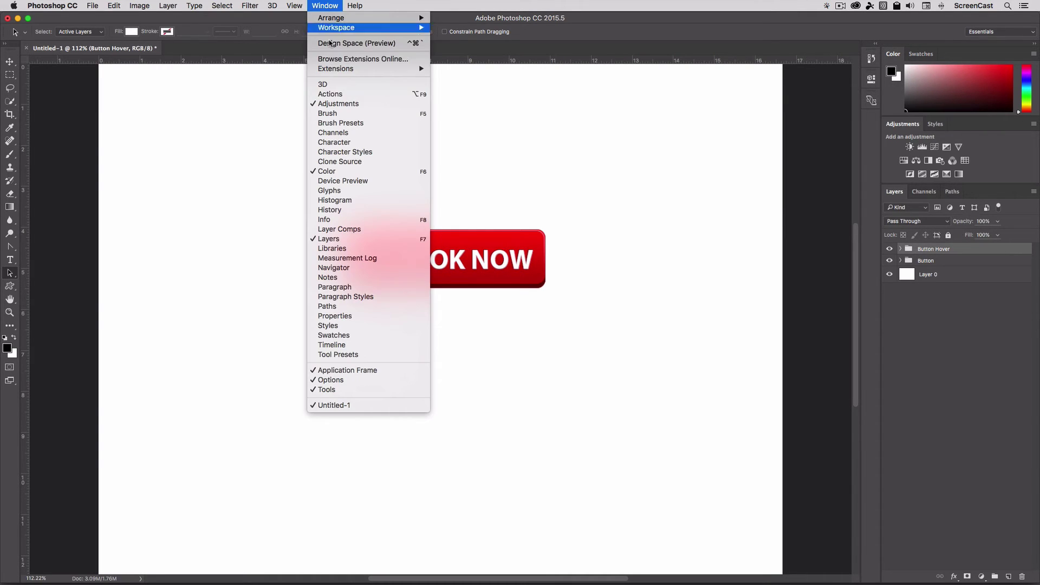
pyautogui.click(361, 230)
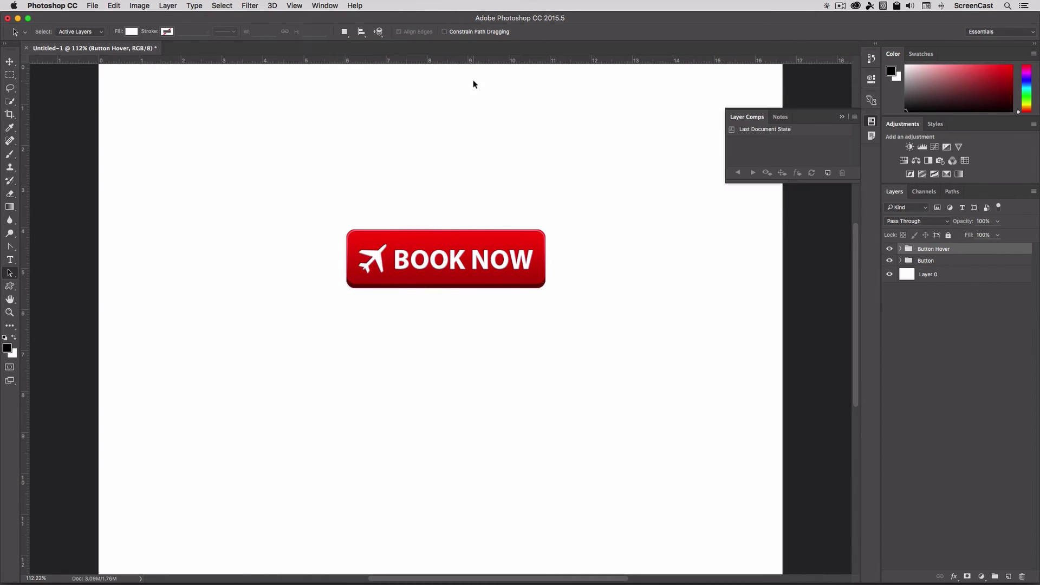
# - Hide Button Hover and create a layer comp named Button Normal that records visibility, position and appearance
pyautogui.click(888, 248)
pyautogui.click(957, 263)
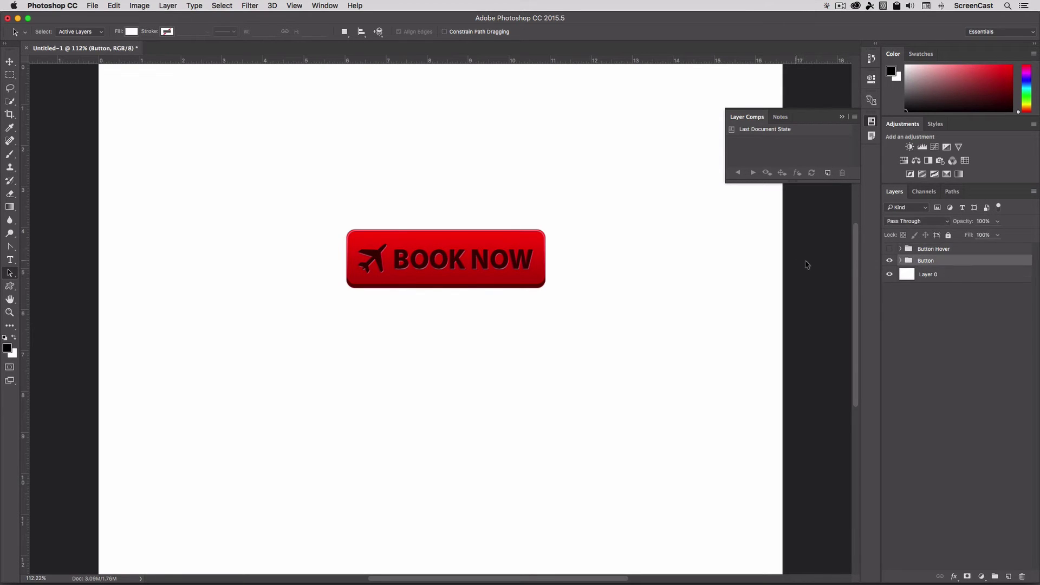
pyautogui.click(827, 174)
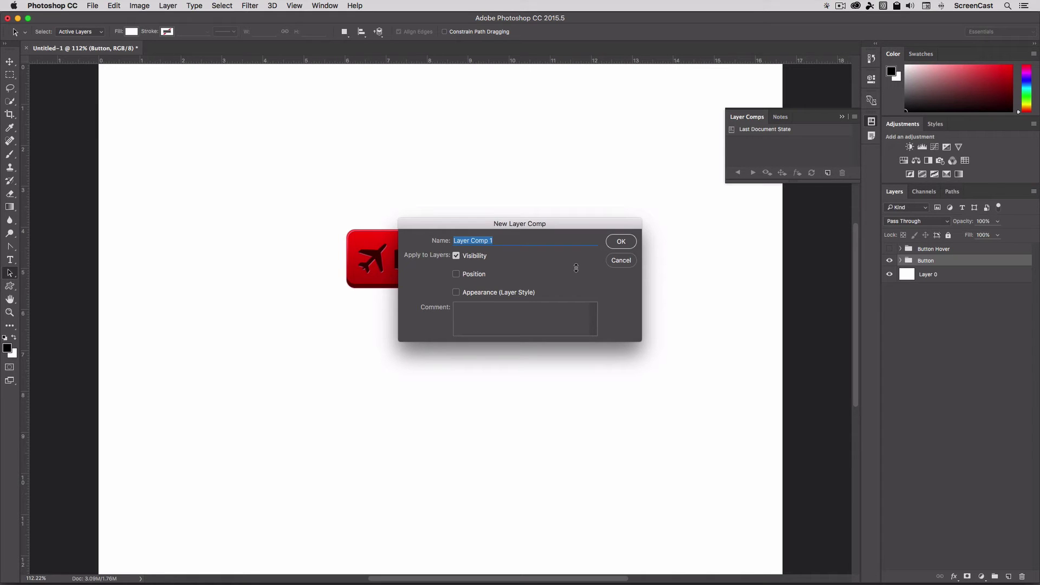
pyautogui.write('Button Normal')
pyautogui.click(456, 274)
pyautogui.click(456, 292)
pyautogui.click(619, 242)
pyautogui.moveTo(817, 183); pyautogui.dragTo(834, 283)
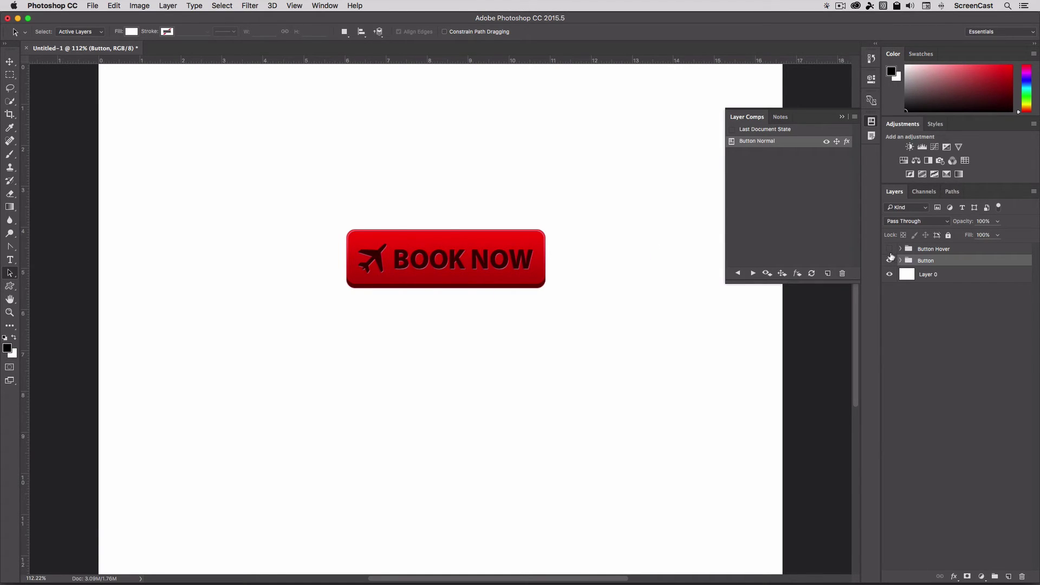
# - Show Button Hover instead of the Button group and create a layer comp of that state named Button Hover
pyautogui.click(888, 260)
pyautogui.click(889, 249)
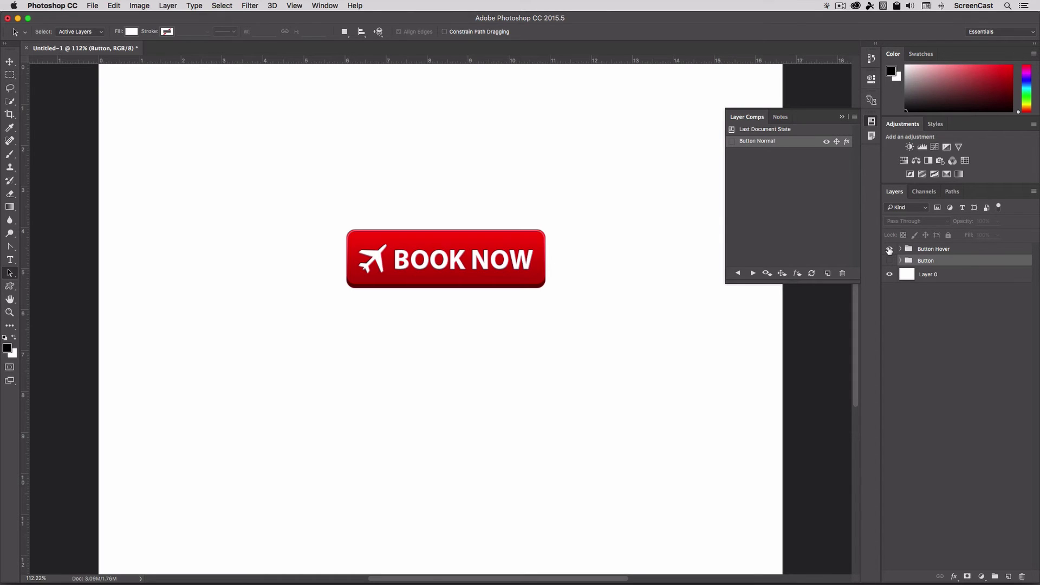
pyautogui.click(827, 274)
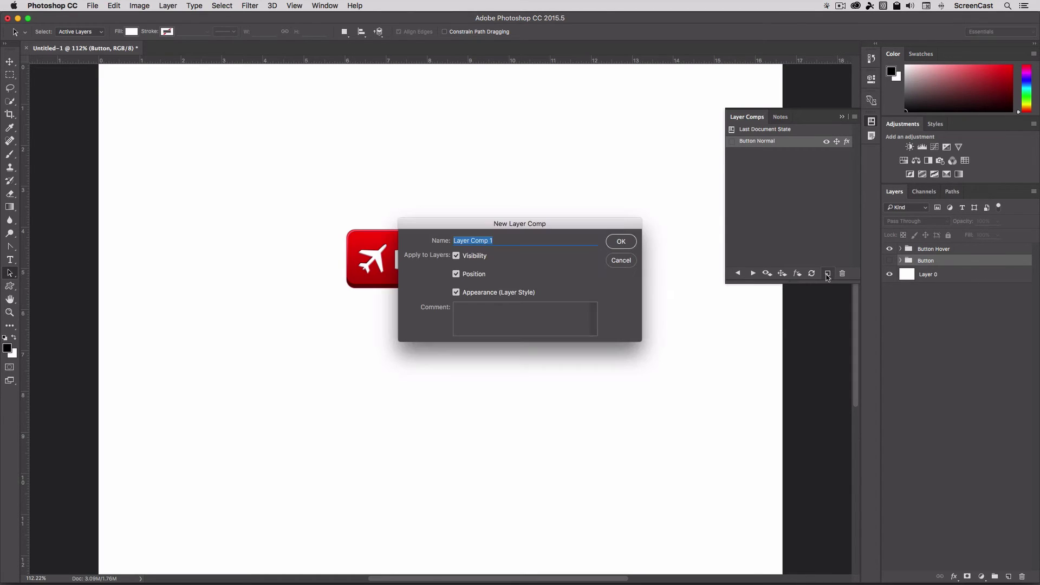
pyautogui.write('Button Hover')
pyautogui.press('Return')
# - Switch back and forth between the Button Normal and Button Hover layer comps to compare the states
pyautogui.click(732, 142)
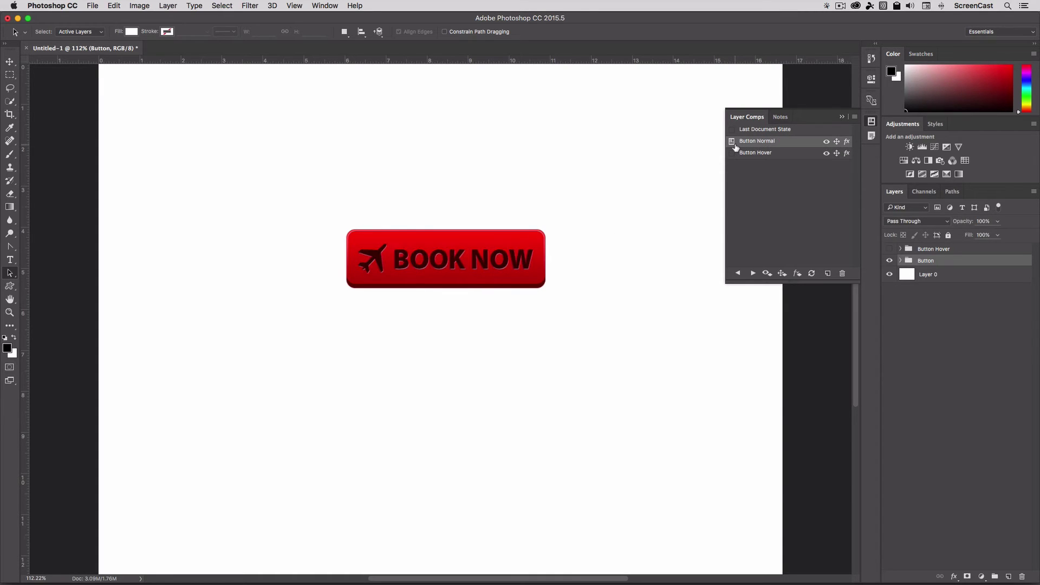
pyautogui.click(732, 153)
pyautogui.click(733, 142)
pyautogui.click(732, 154)
pyautogui.click(732, 141)
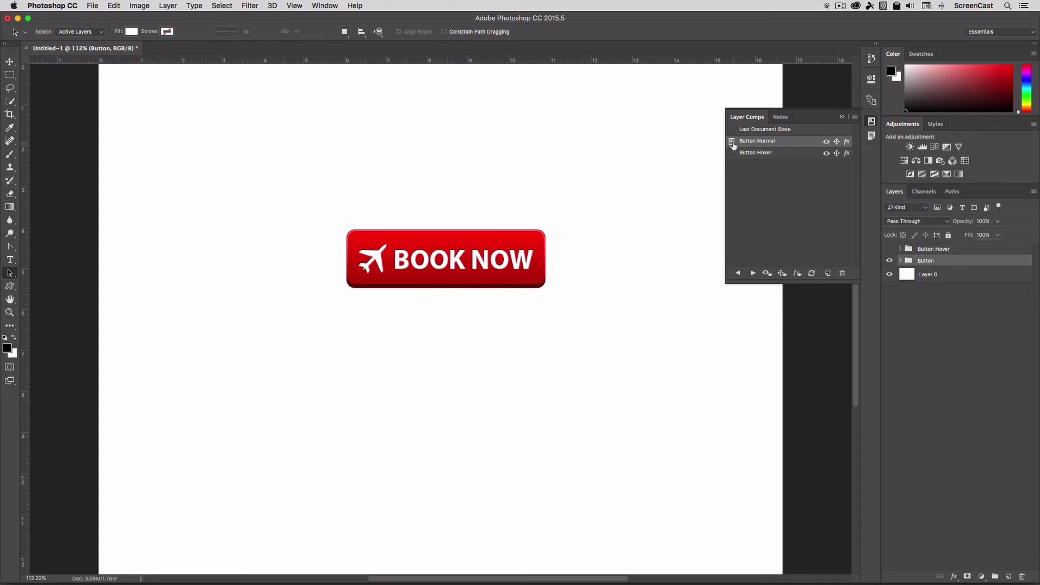
# - Keep alternating and cycling through the two saved layer comps, finish on Button Normal, and hide the Layer Comps panel
pyautogui.click(732, 154)
pyautogui.click(732, 142)
pyautogui.click(732, 153)
pyautogui.click(732, 142)
pyautogui.click(732, 154)
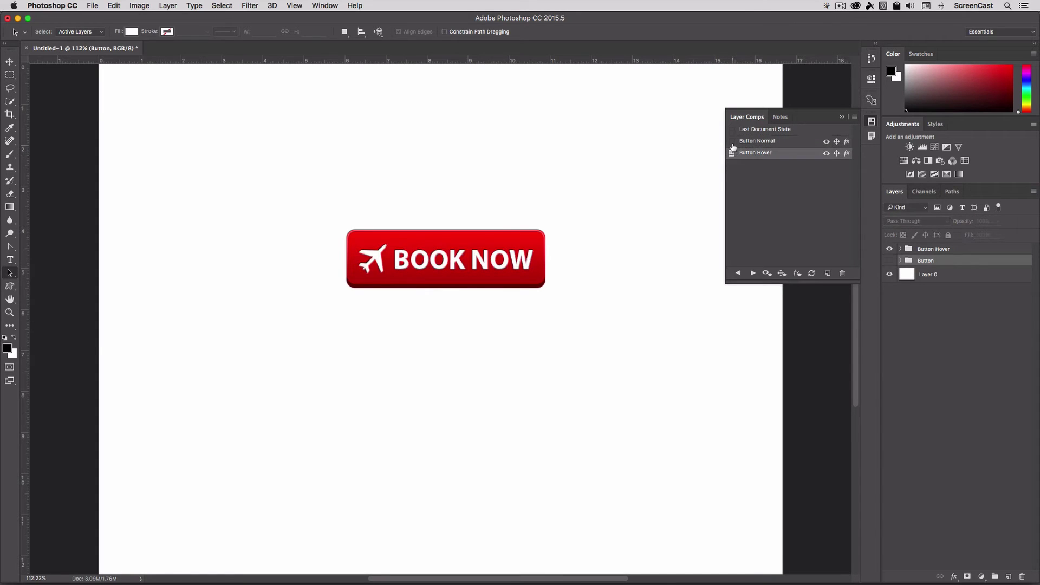
pyautogui.click(732, 142)
pyautogui.click(732, 153)
pyautogui.click(752, 274)
pyautogui.click(737, 274)
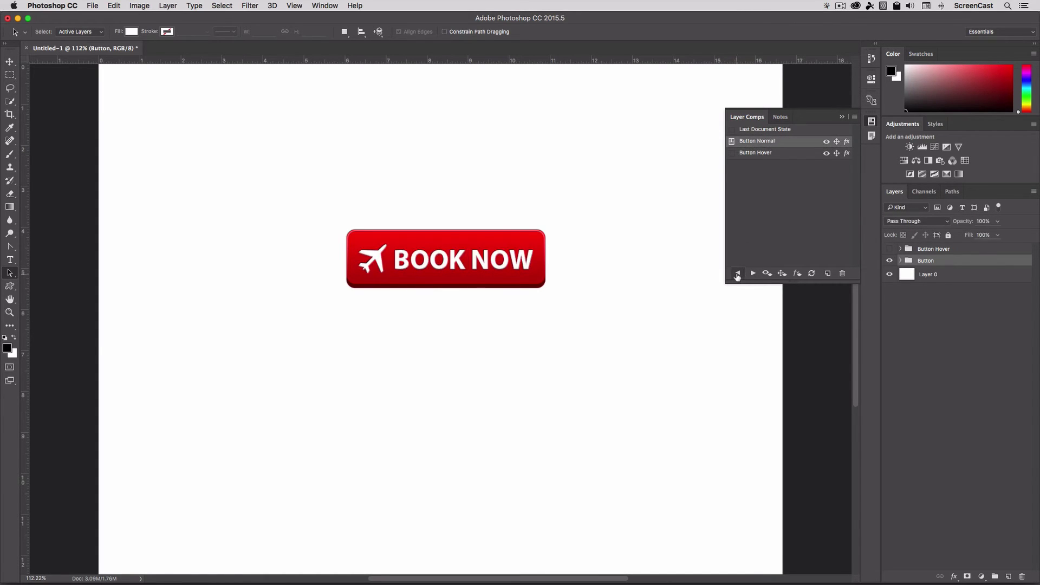
pyautogui.click(750, 274)
pyautogui.click(871, 122)
# - Deselect all layers, expand the Button and Button Hover groups to examine their contents, and collapse both again
pyautogui.click(901, 309)
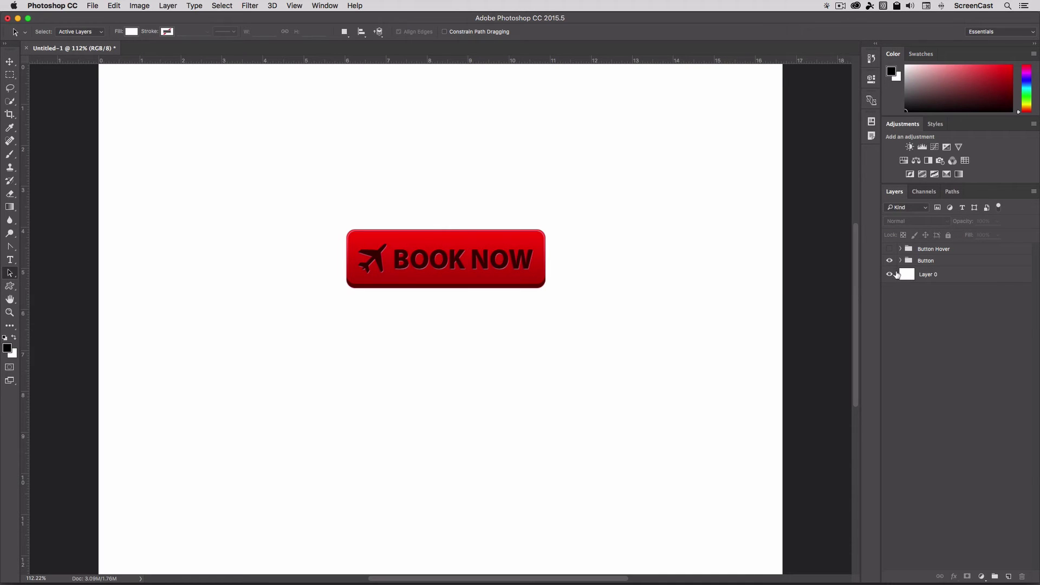
pyautogui.click(900, 260)
pyautogui.click(900, 249)
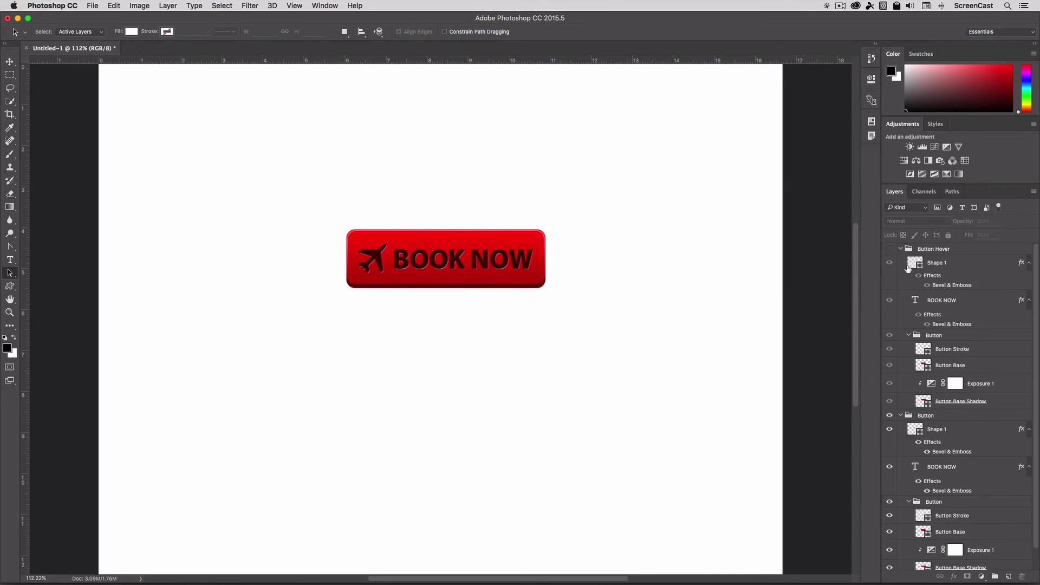
pyautogui.click(900, 249)
pyautogui.click(900, 261)
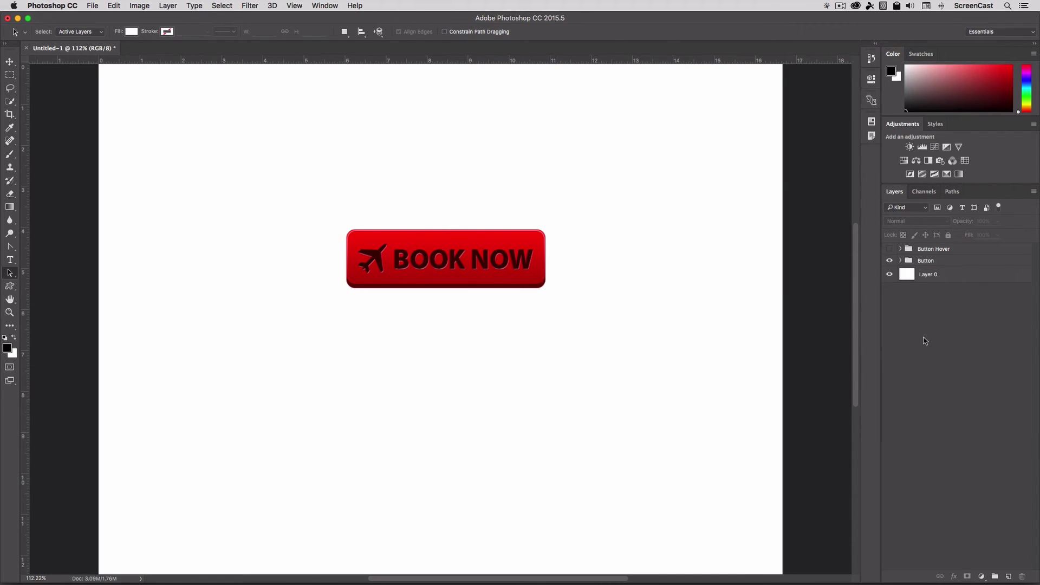
# - Reopen the Layer Comps panel, cycle to Button Hover and back to Button Normal, and close the panel
pyautogui.click(871, 136)
pyautogui.click(776, 117)
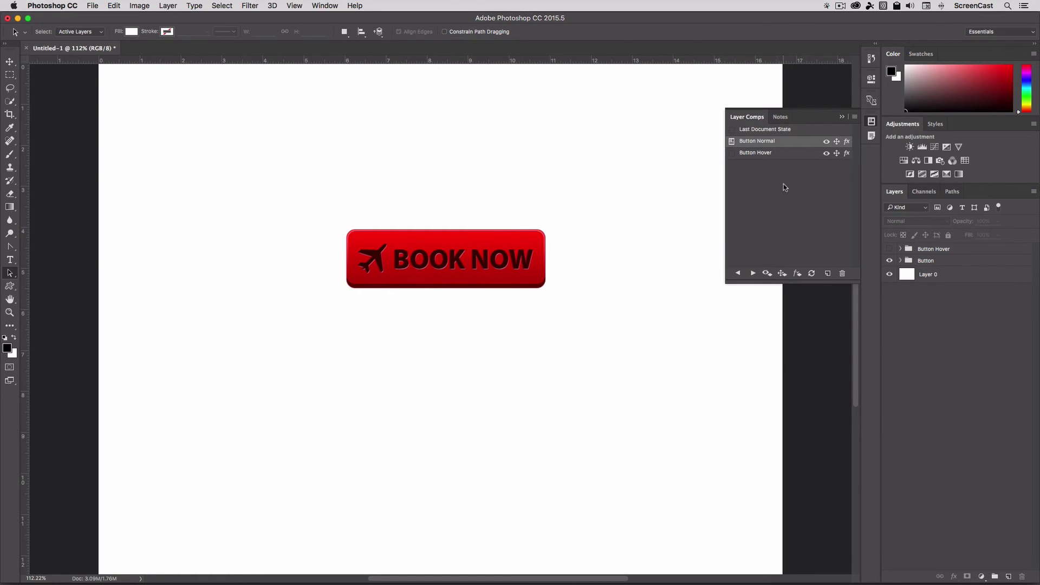
pyautogui.click(753, 273)
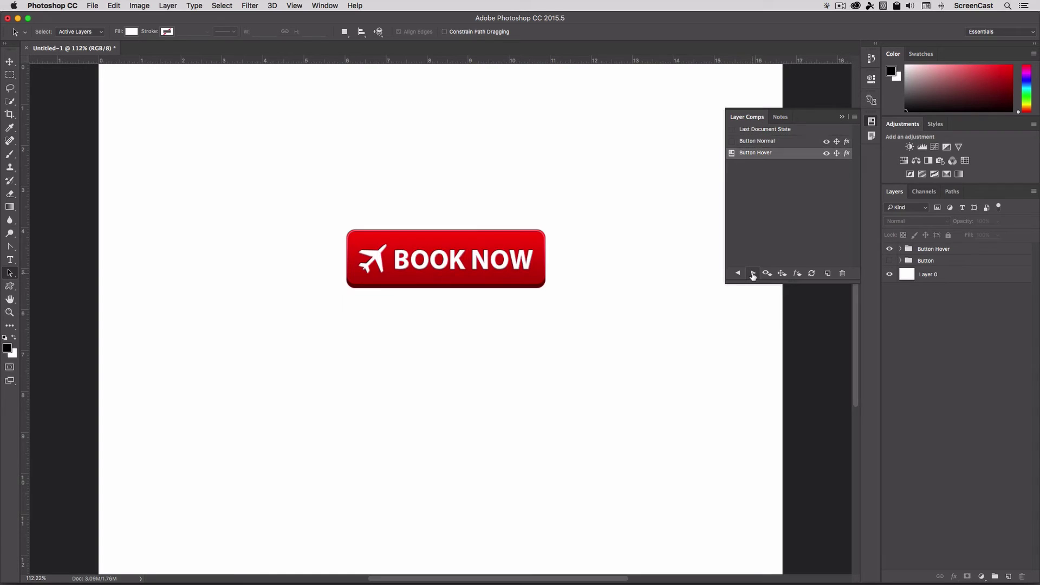
pyautogui.click(753, 273)
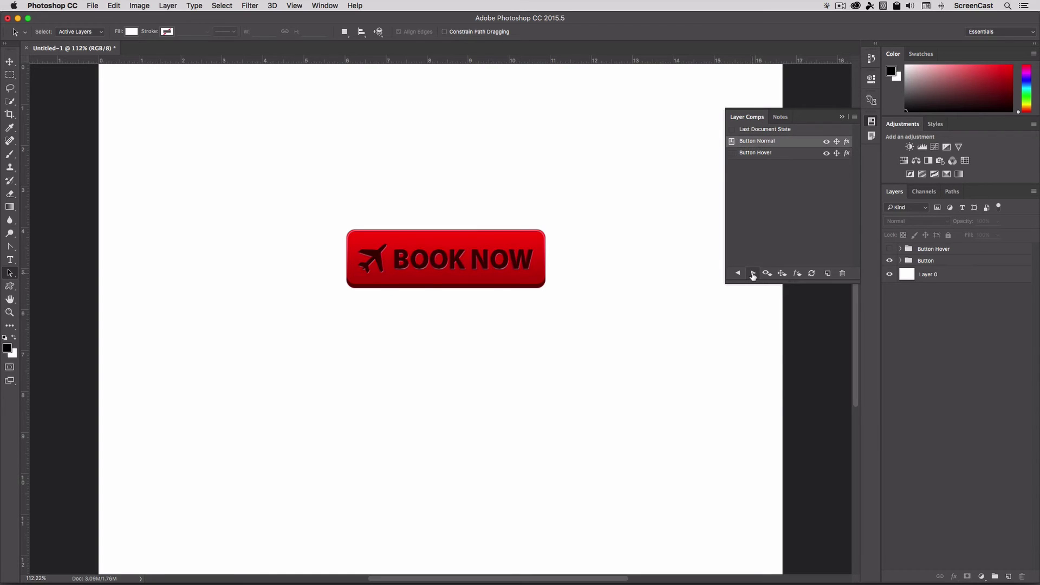
pyautogui.click(869, 121)
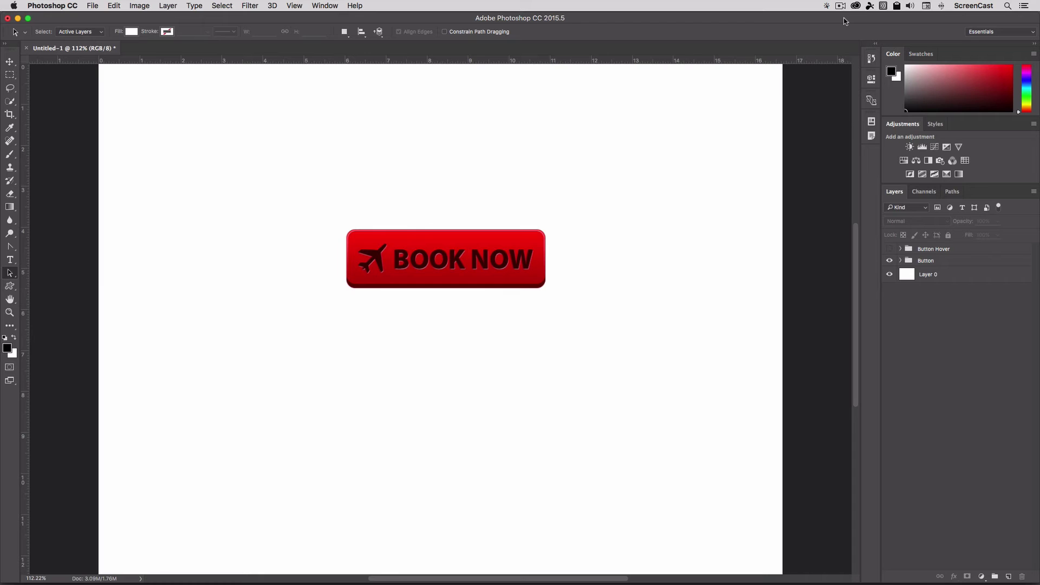
pyautogui.click(930, 262)
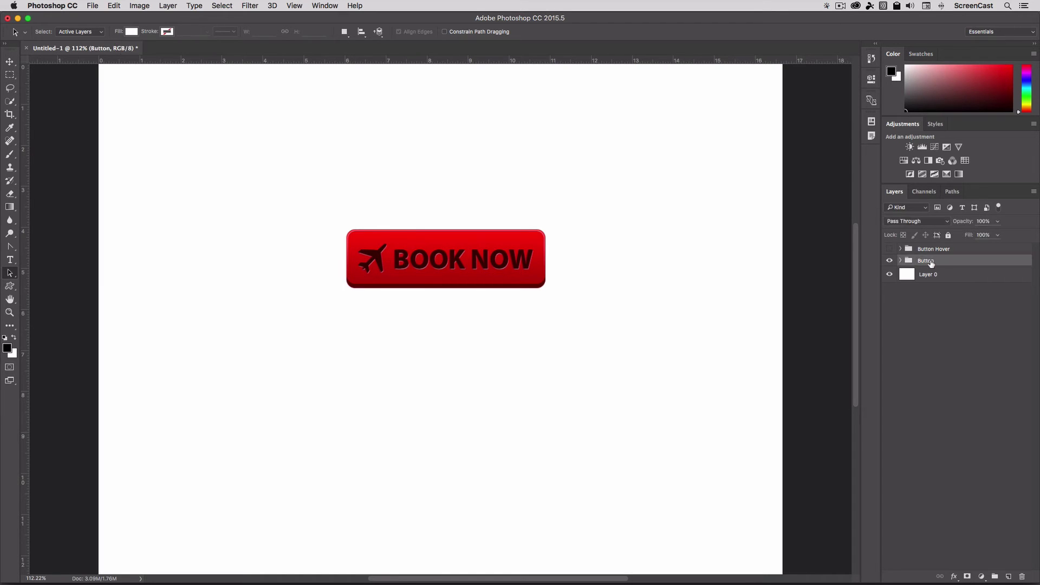
pyautogui.click(949, 332)
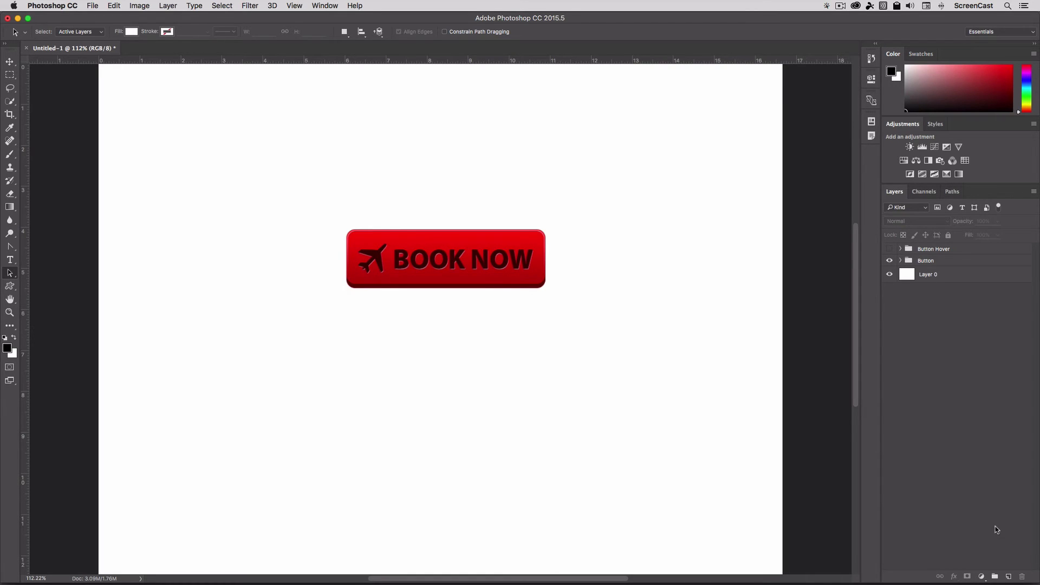
pyautogui.click(1008, 576)
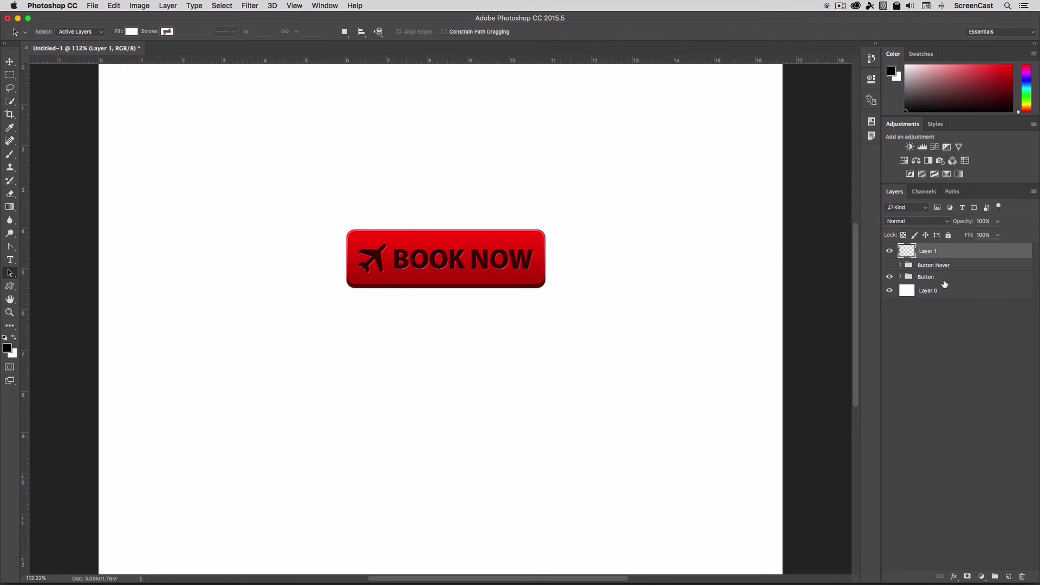
pyautogui.press('Delete')
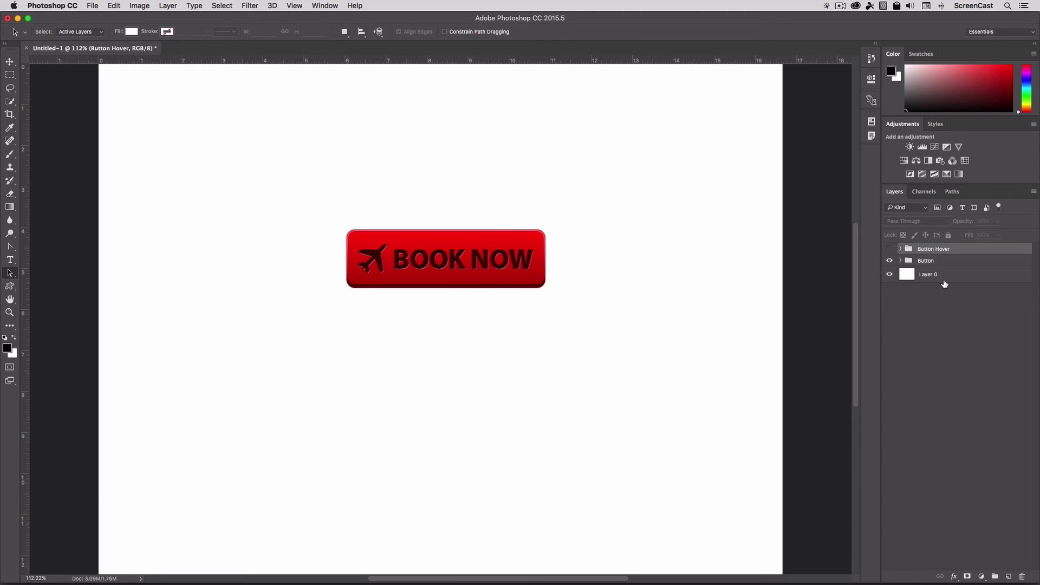
# - Load the Button Base shape in the Button group as a selection and add a new layer named Gloss above the groups
pyautogui.click(900, 261)
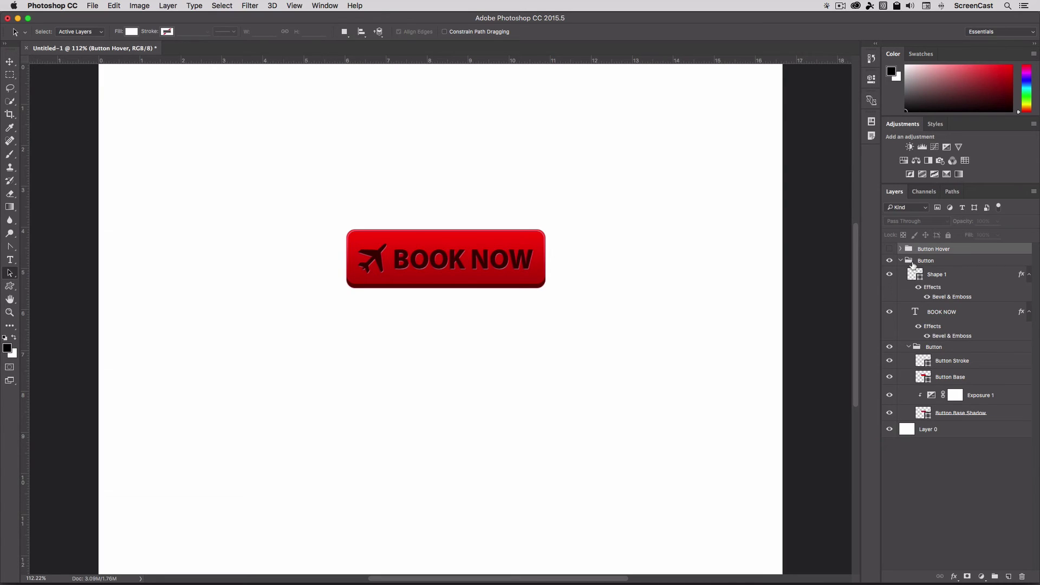
pyautogui.keyDown('super'); pyautogui.click(924, 379); pyautogui.keyUp('super')
pyautogui.click(900, 260)
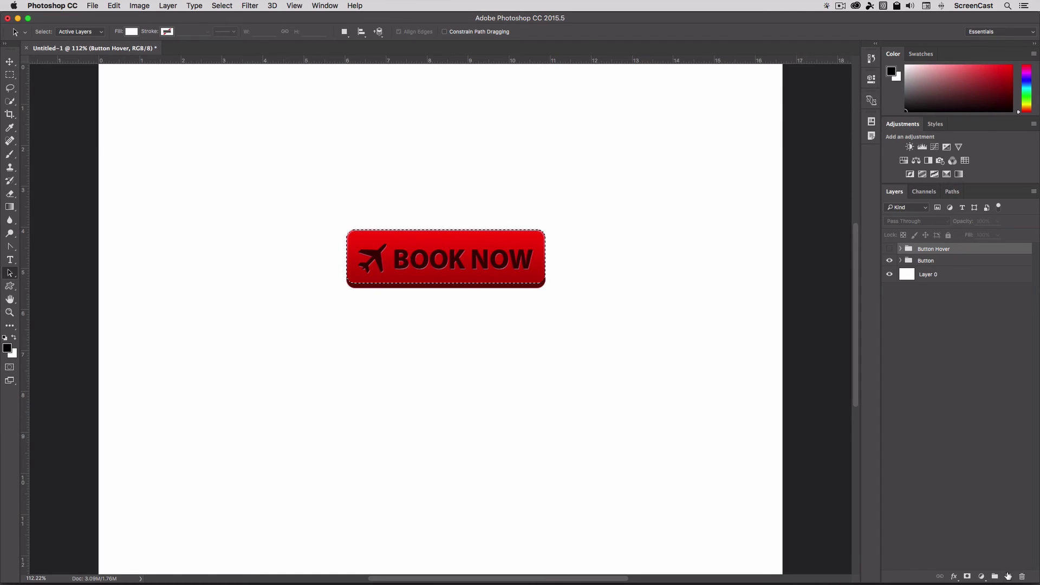
pyautogui.click(1008, 576)
pyautogui.doubleClick(931, 251)
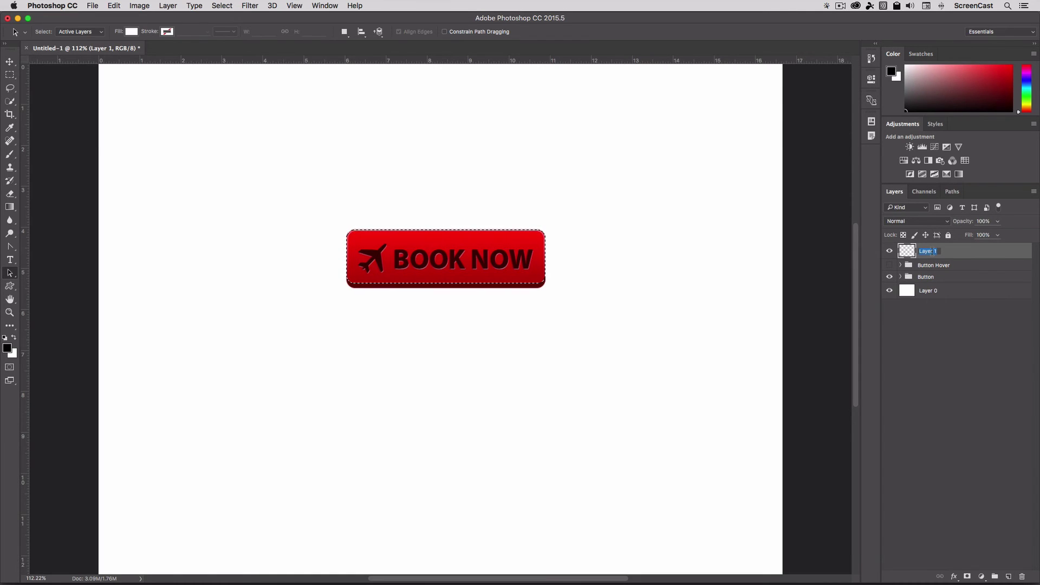
pyautogui.write('Gloss')
pyautogui.press('Return')
# - Subtract the lower half of the button from the selection with the Rectangular Marquee tool
pyautogui.click(11, 75)
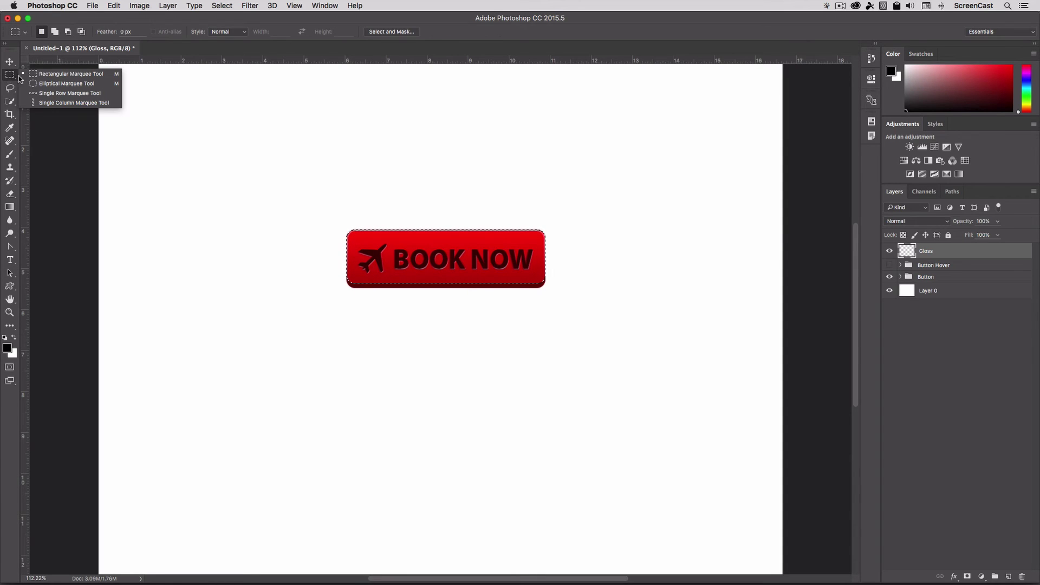
pyautogui.click(40, 77)
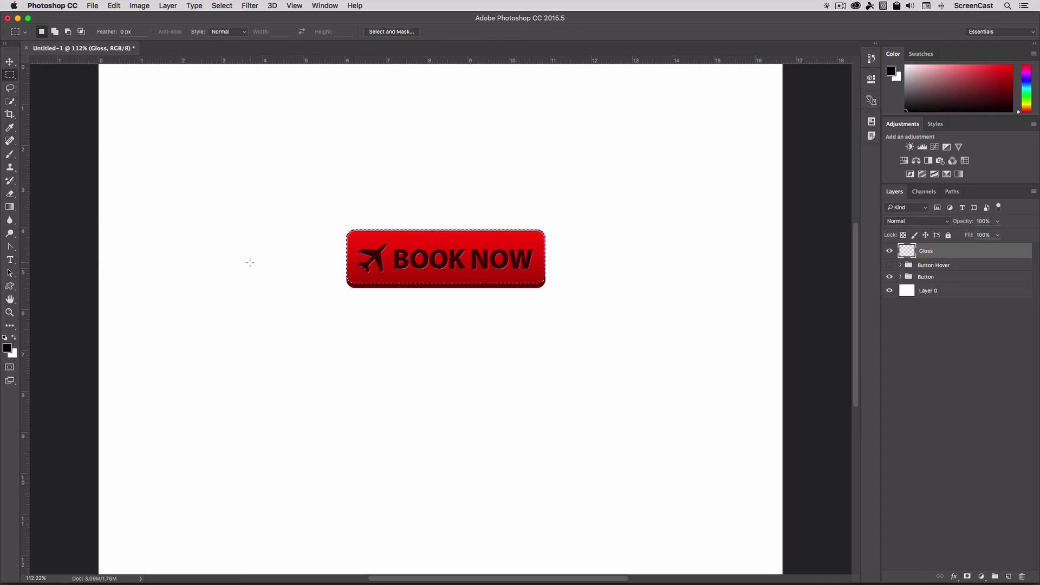
pyautogui.press('alt')
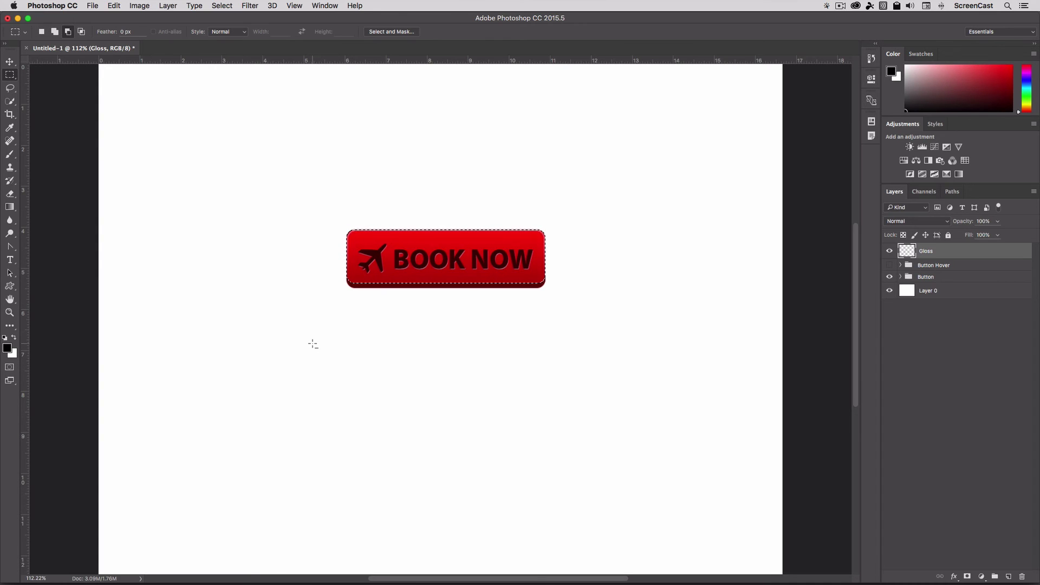
pyautogui.moveTo(297, 396); pyautogui.dragTo(599, 260)
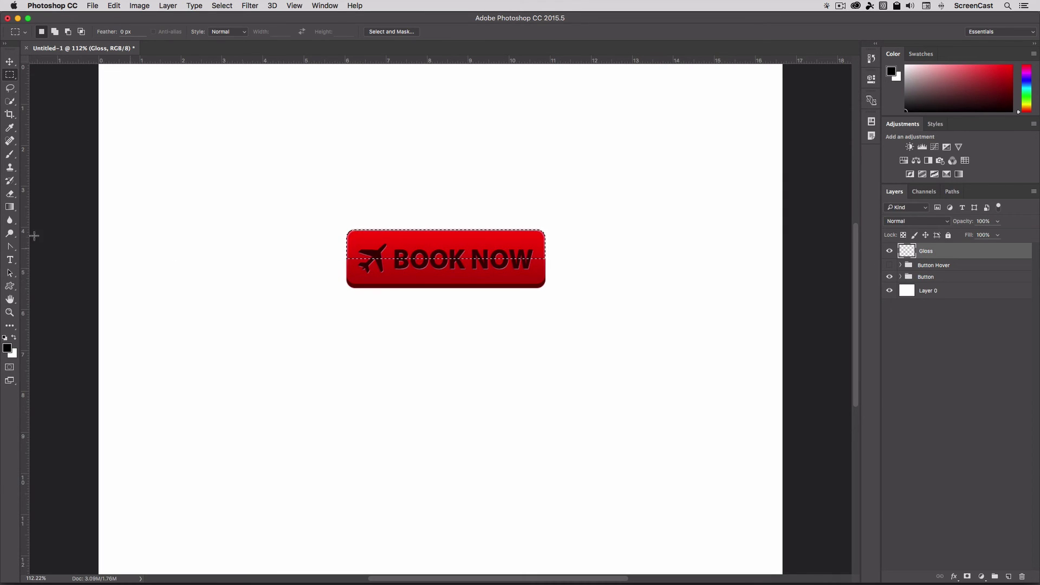
# - Activate the Gradient tool and choose the Foreground to Transparent preset as its gradient
pyautogui.click(9, 209)
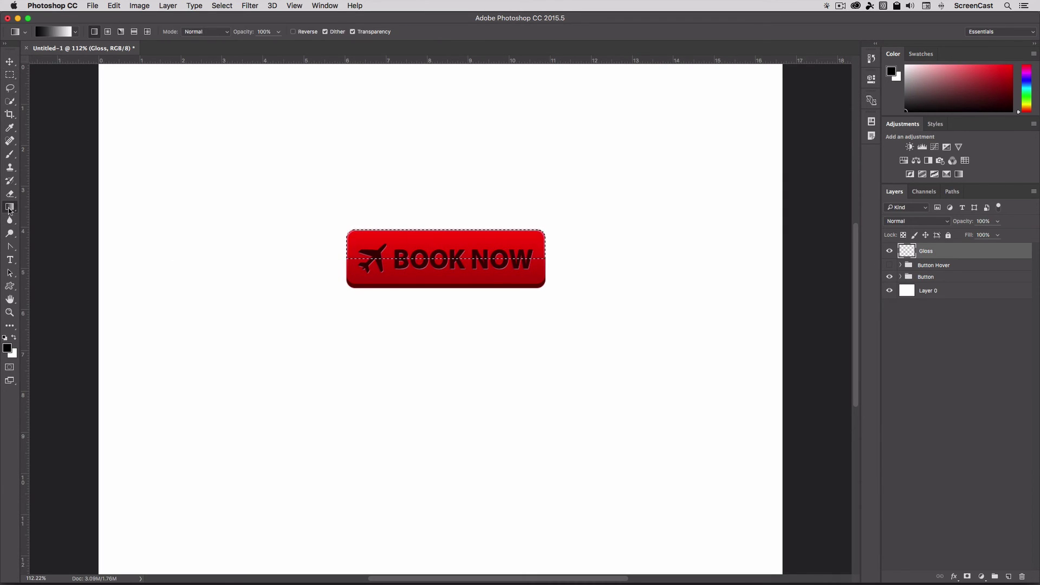
pyautogui.click(51, 208)
pyautogui.click(55, 33)
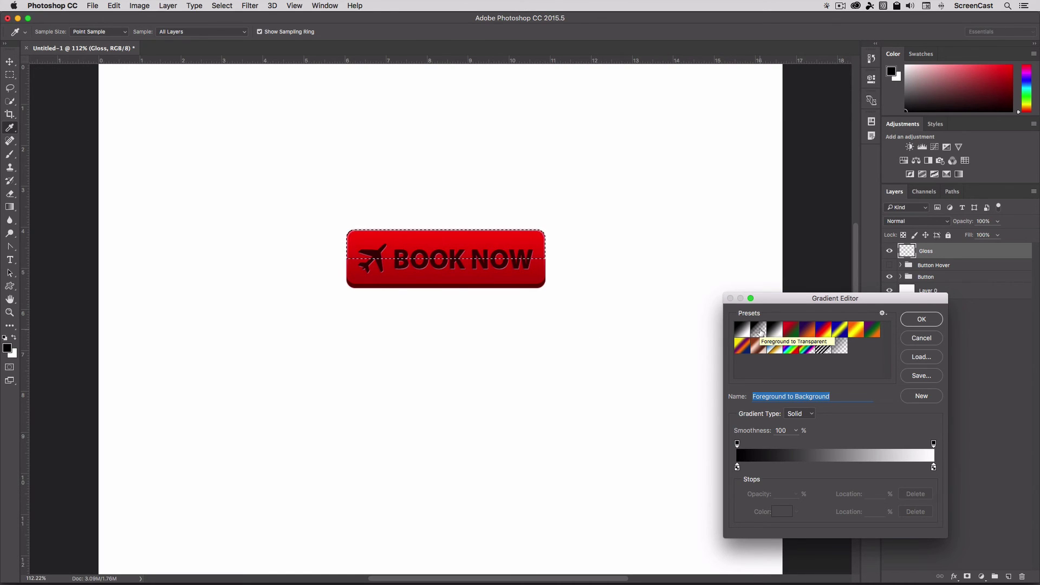
pyautogui.click(758, 329)
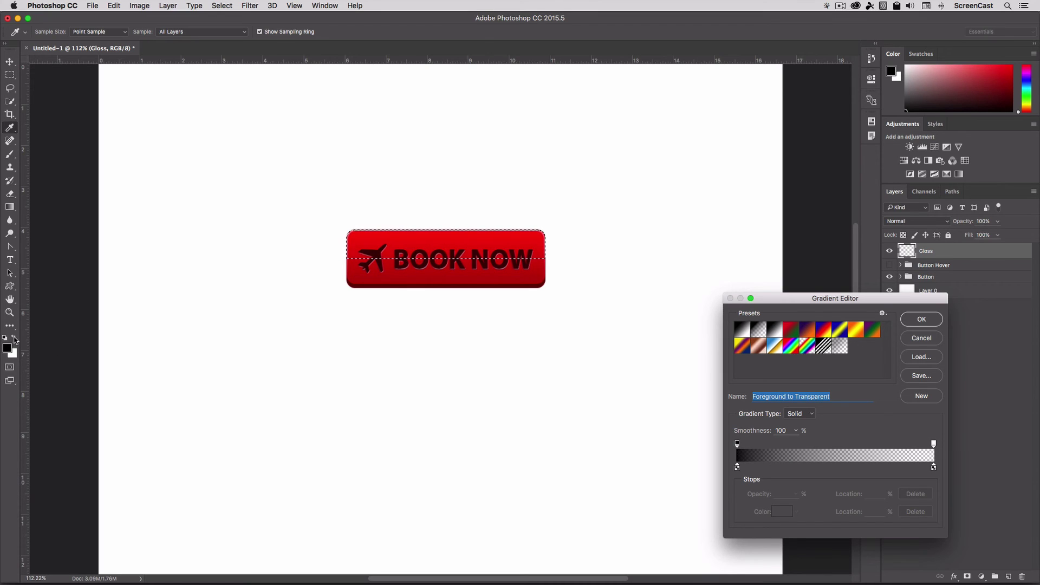
pyautogui.click(921, 318)
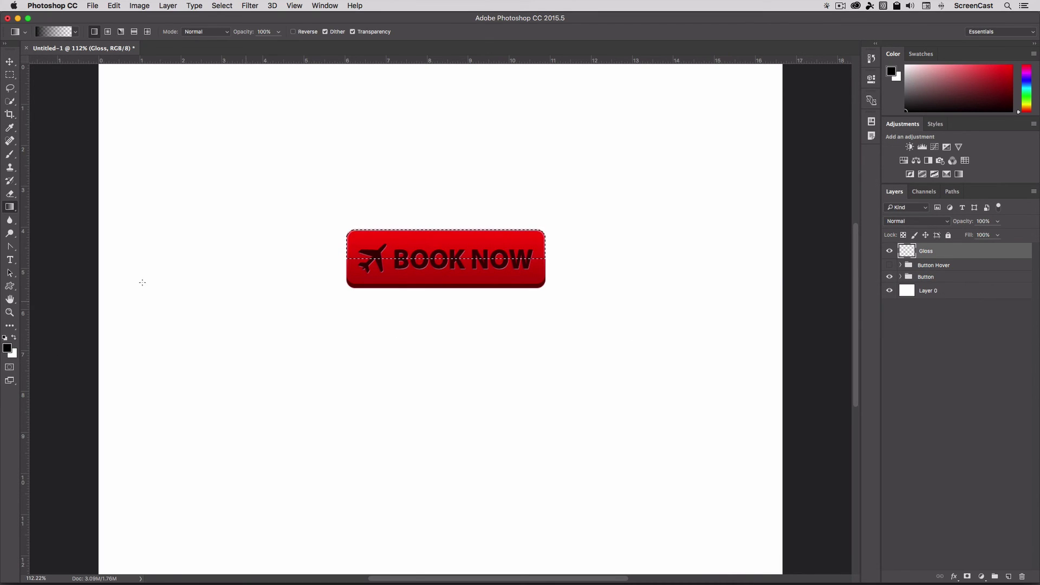
# - Set the foreground color to white, check the background color, and confirm the white-to-transparent gradient
pyautogui.click(7, 348)
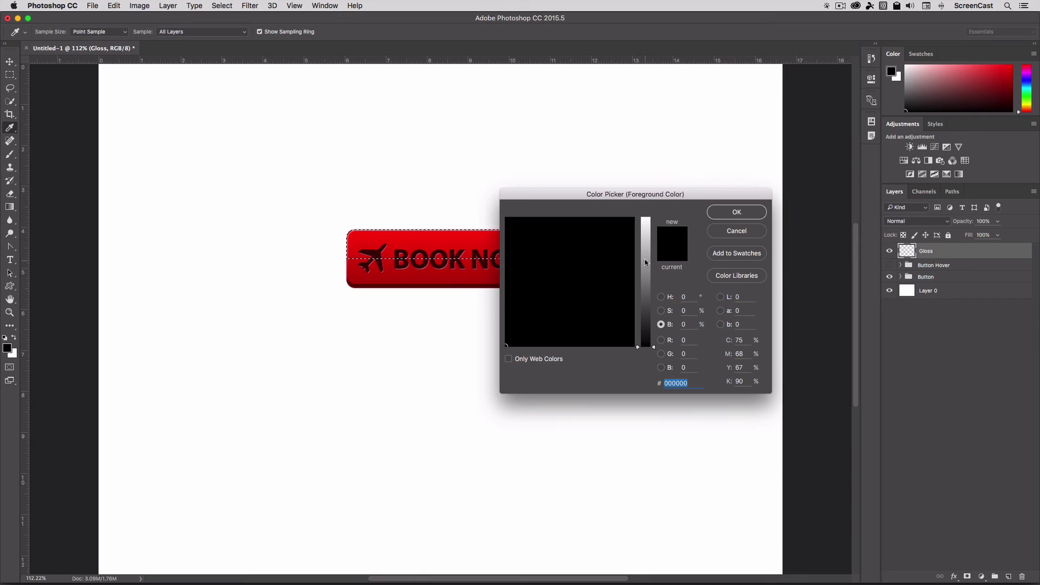
pyautogui.moveTo(645, 262); pyautogui.dragTo(653, 210)
pyautogui.click(730, 215)
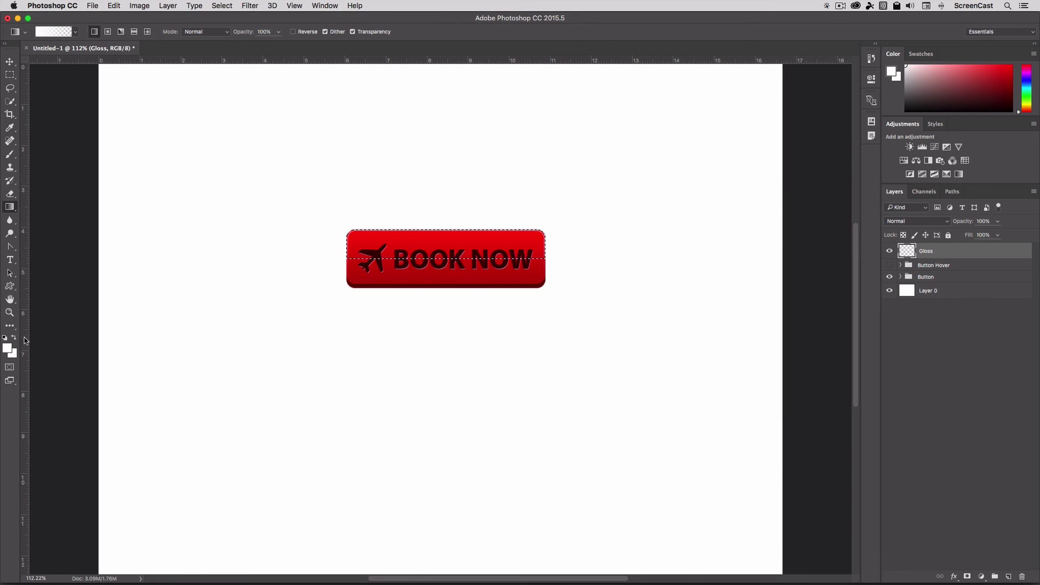
pyautogui.click(14, 354)
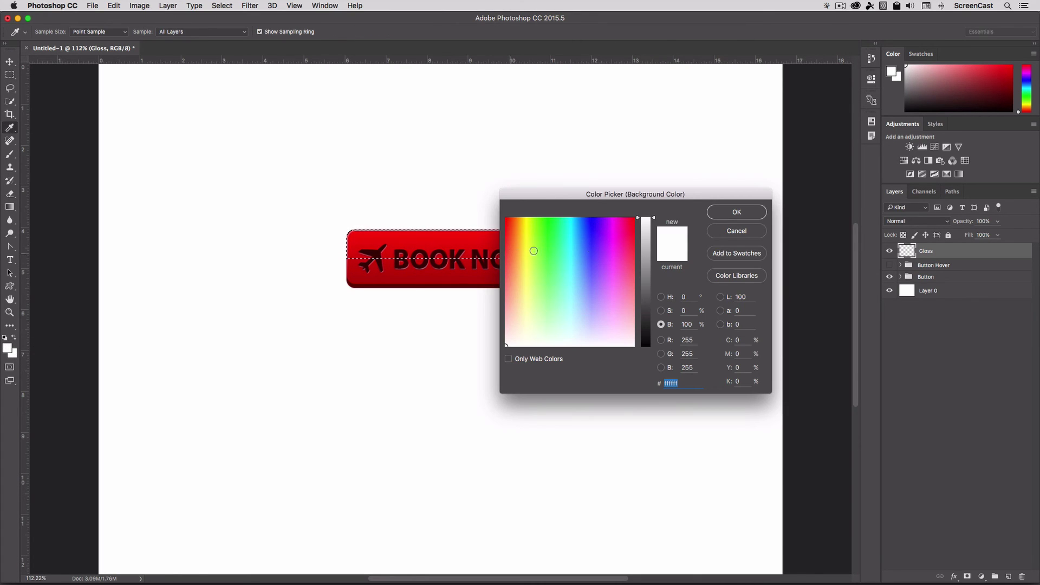
pyautogui.click(722, 233)
pyautogui.click(51, 32)
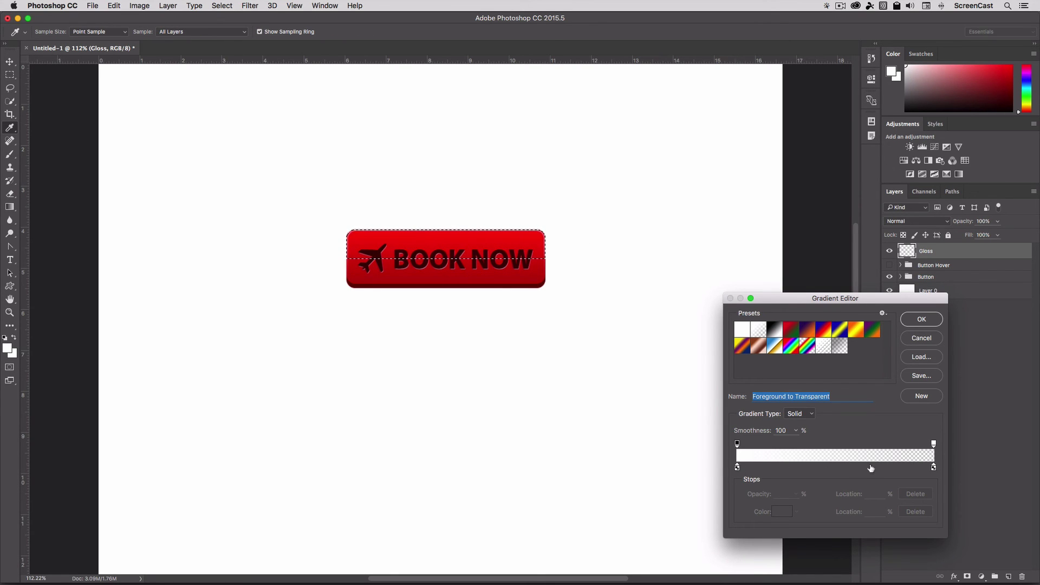
pyautogui.click(922, 323)
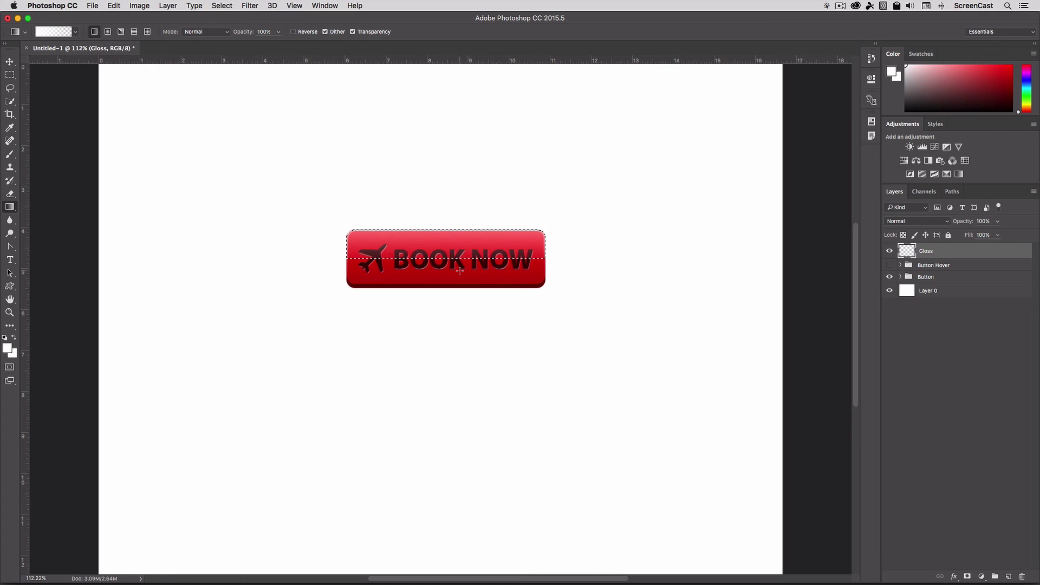
# - Undo the first gloss gradient, apply a stronger one running from above the button to below it, and deselect
pyautogui.press('super+d')
pyautogui.press('super+z')
pyautogui.press('super+d')
pyautogui.press('super+z')
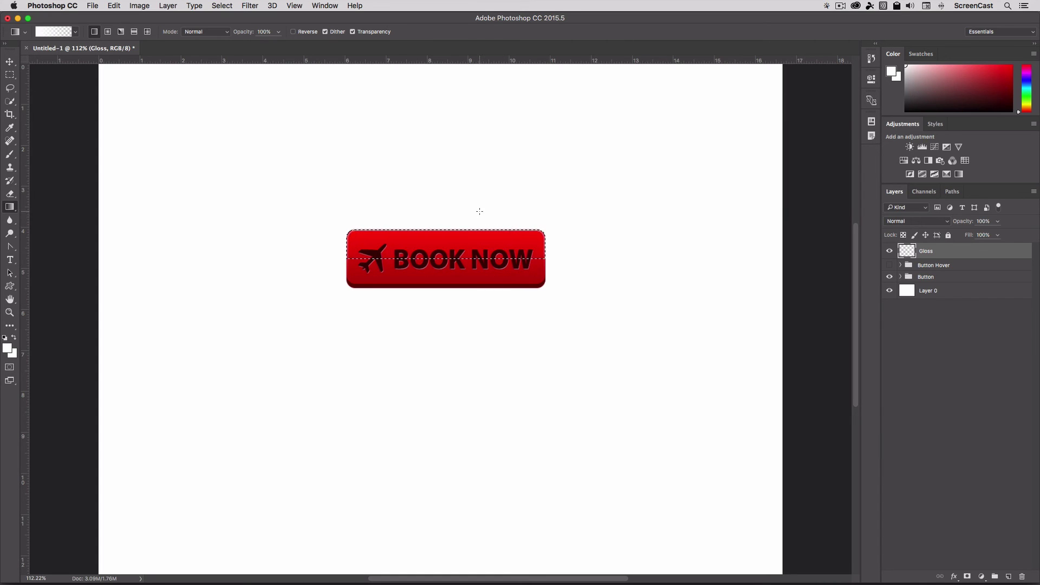
pyautogui.moveTo(479, 211); pyautogui.dragTo(476, 307)
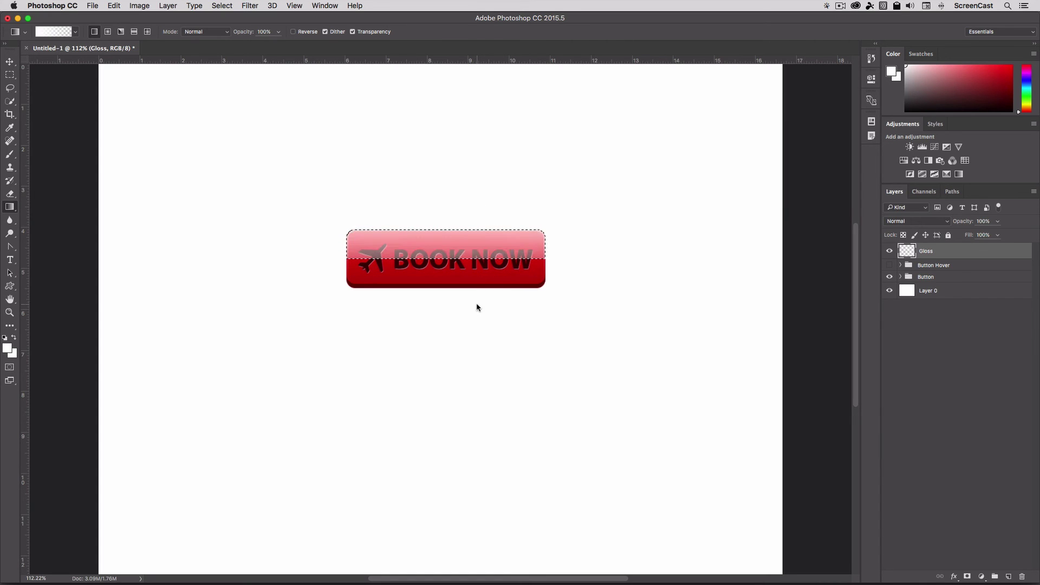
pyautogui.press('super+d')
pyautogui.click(997, 221)
pyautogui.moveTo(967, 234)
pyautogui.mouseDown()
pyautogui.moveTo(959, 235)
pyautogui.moveTo(970, 235)
pyautogui.mouseUp()
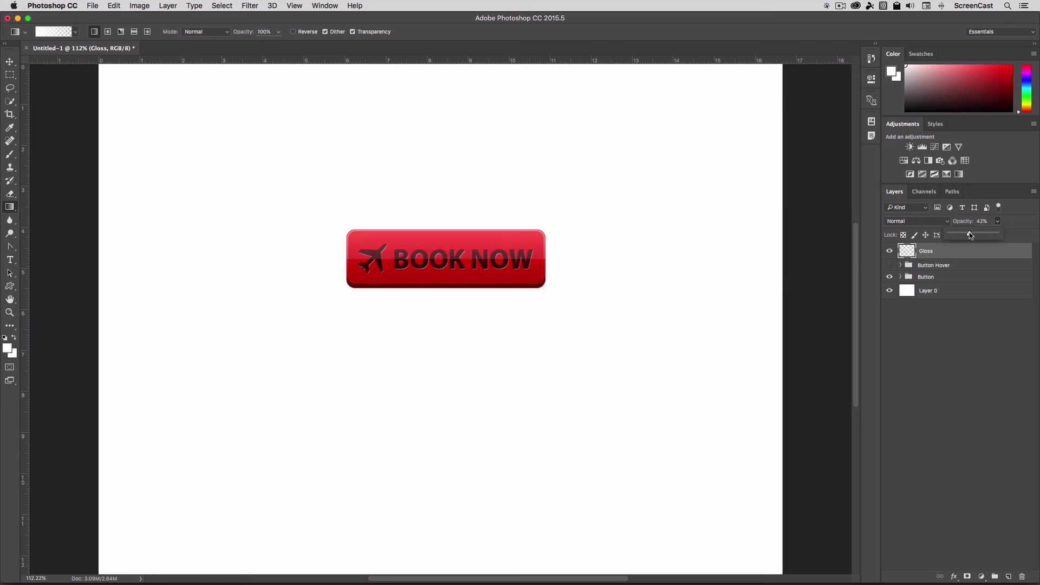
pyautogui.press('Escape')
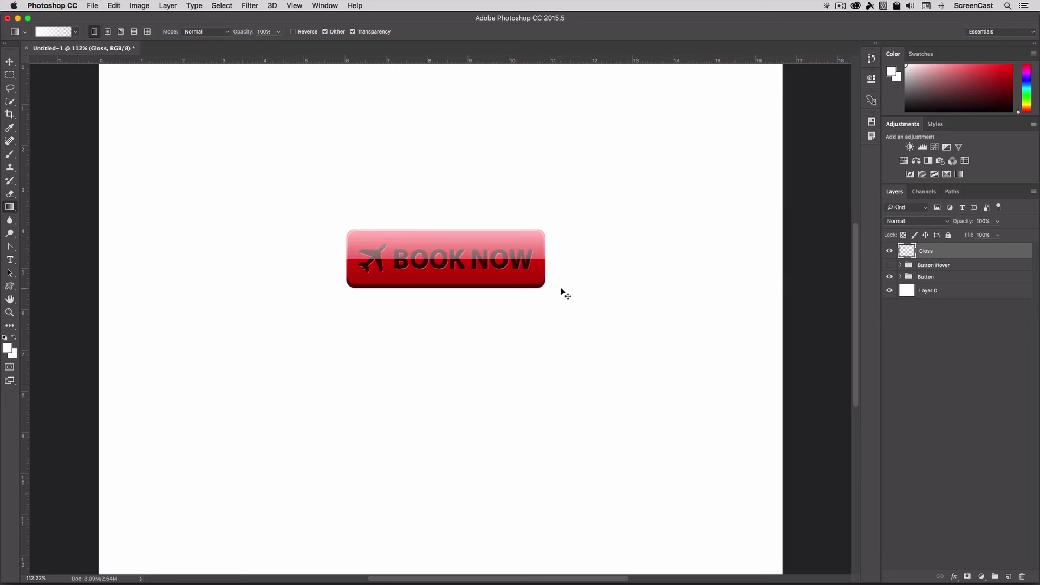
# - Move the Gloss layer into the Button group just below the BOOK NOW text, and toggle the icon and text visibility to check them
pyautogui.click(900, 277)
pyautogui.moveTo(933, 254); pyautogui.dragTo(930, 353)
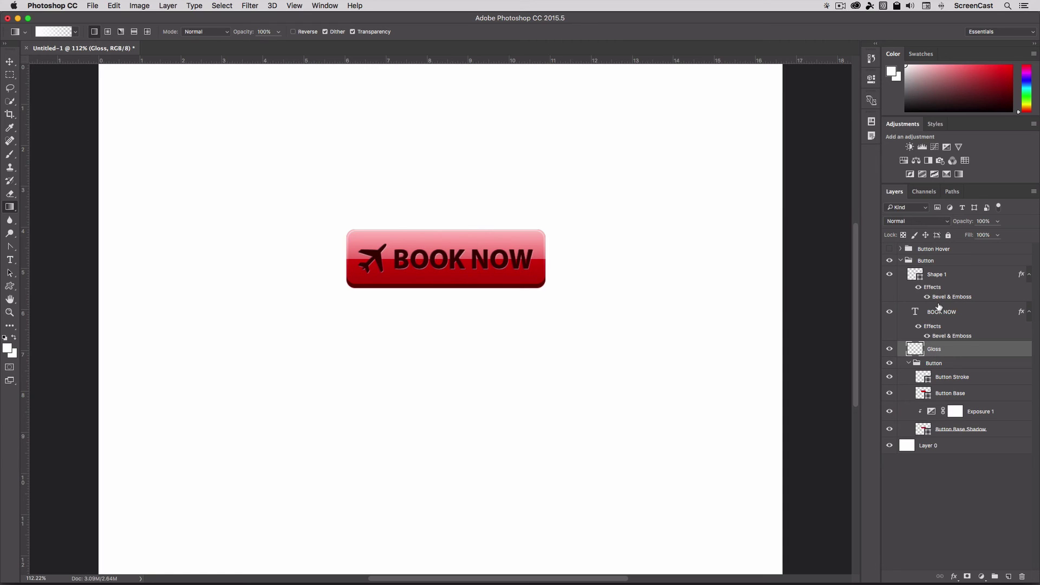
pyautogui.click(889, 275)
pyautogui.click(888, 274)
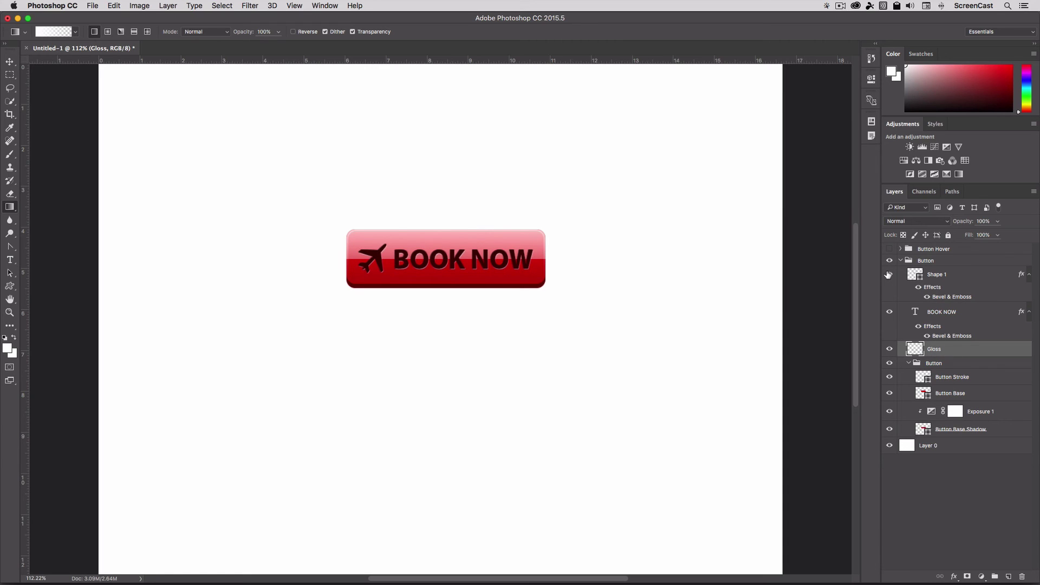
pyautogui.click(889, 312)
pyautogui.click(889, 312)
# - Reduce the Gloss layer's opacity to 36%
pyautogui.click(997, 221)
pyautogui.click(966, 234)
pyautogui.moveTo(966, 234); pyautogui.dragTo(966, 234)
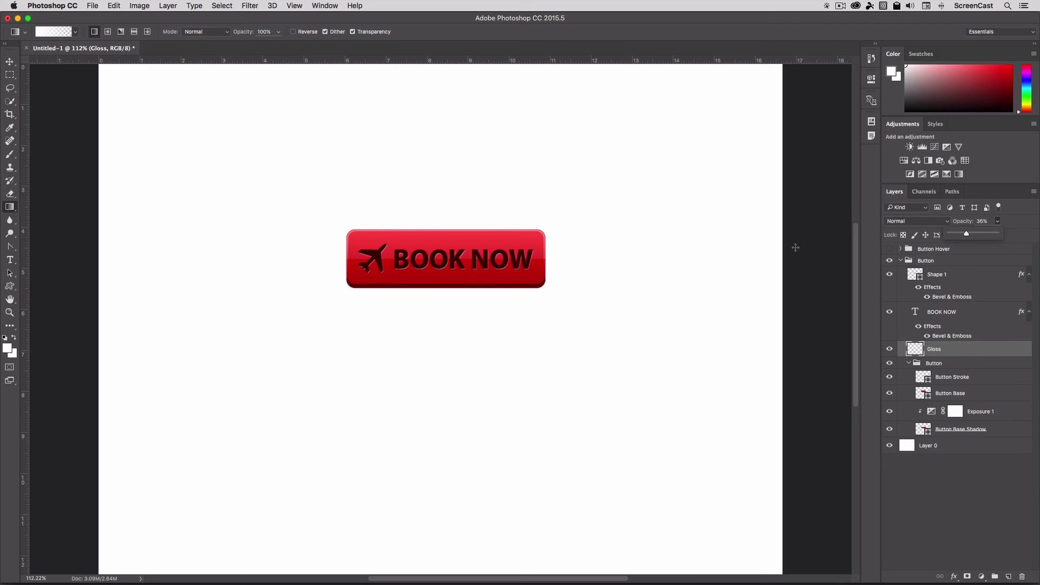
pyautogui.click(840, 6)
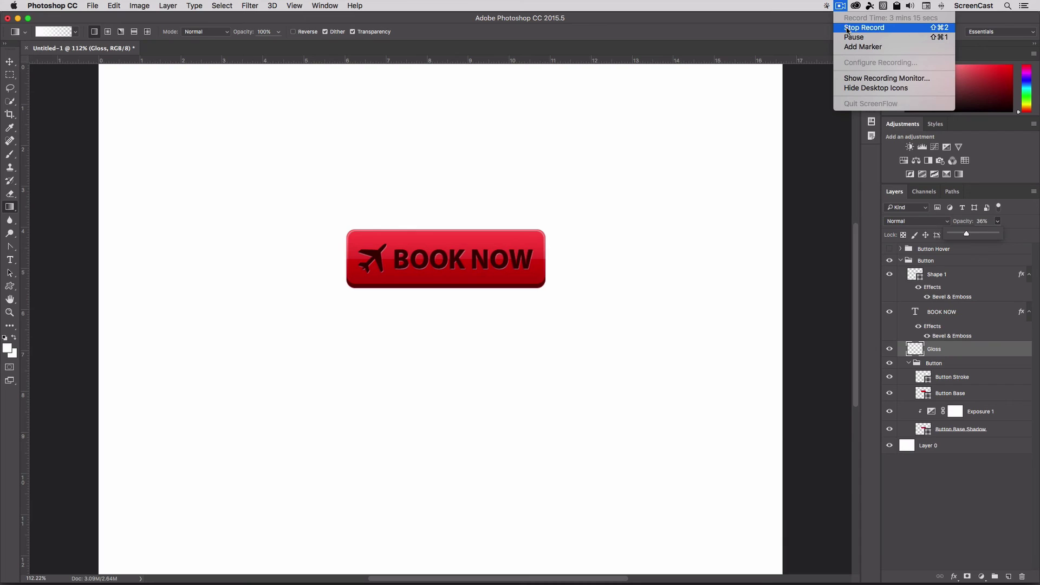